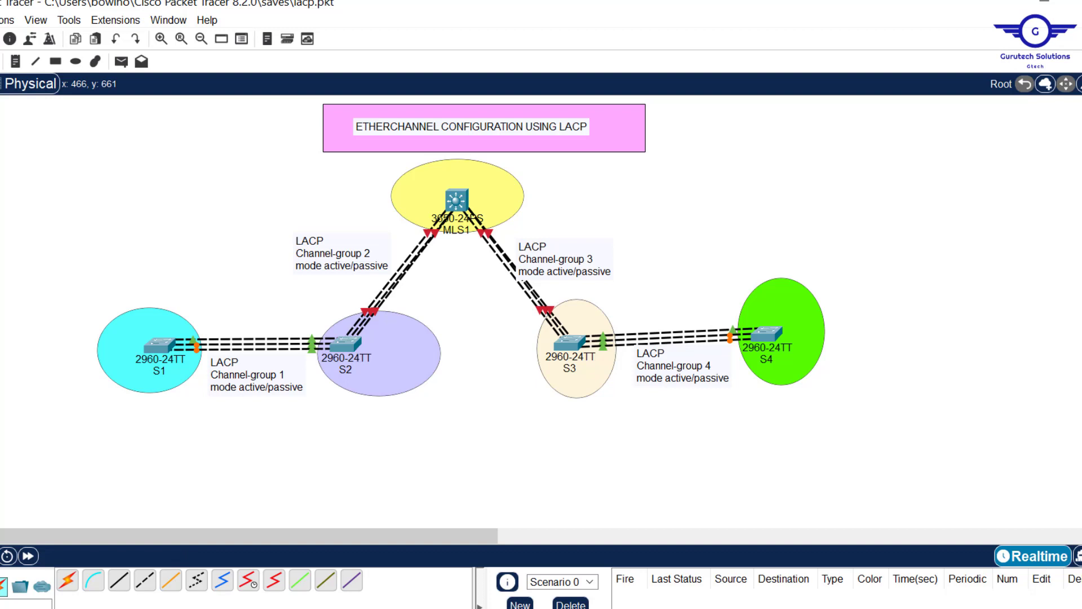
- Place a 3650-24PS multilayer switch in the empty area of the workspace between S2 and S3
left_click(0, 586)
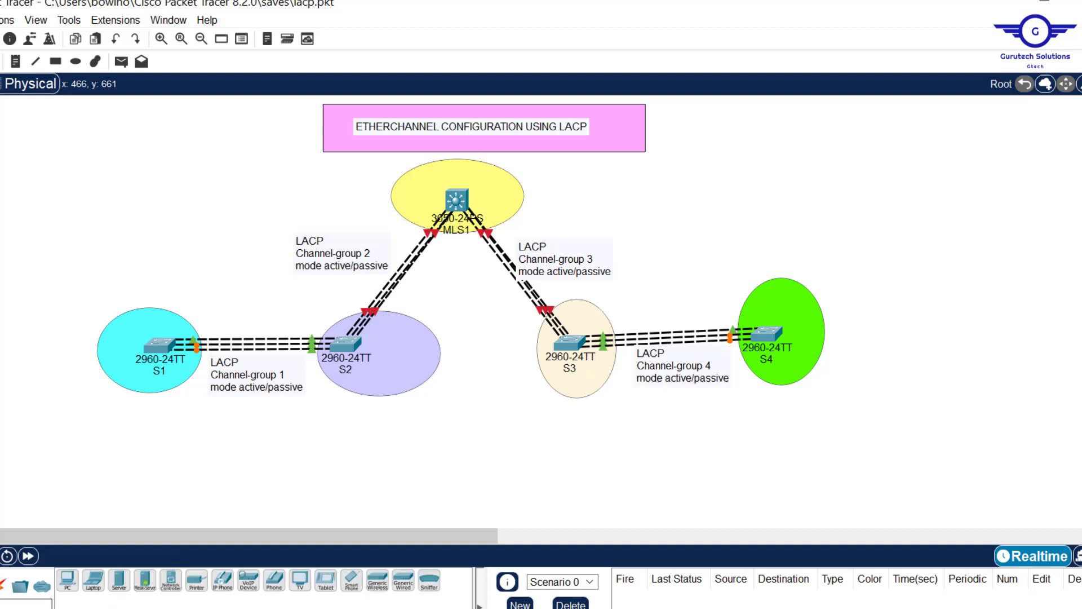
left_click(0, 586)
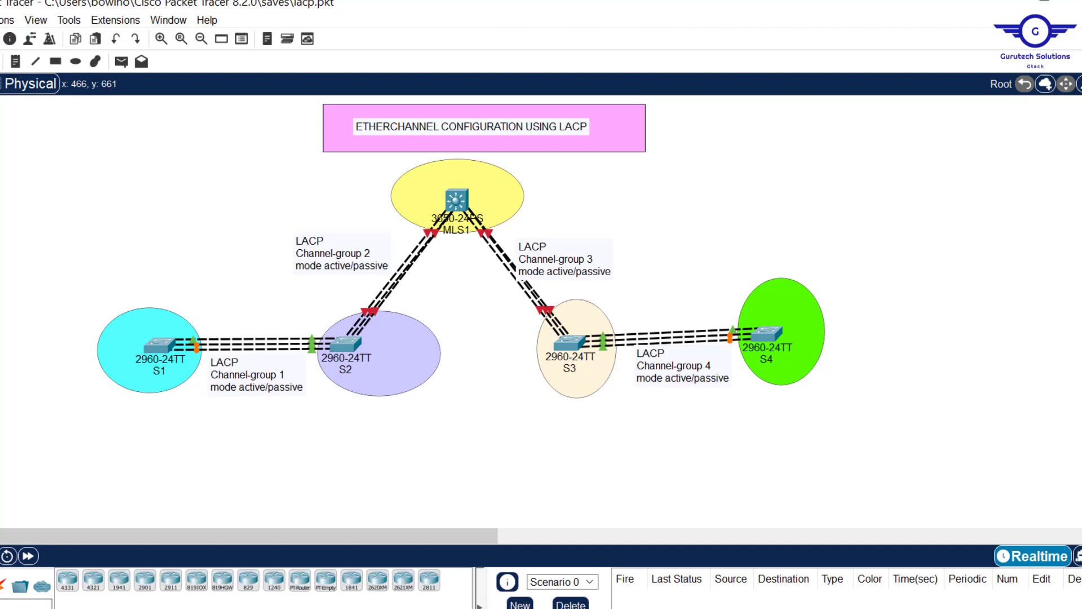
left_click(0, 608)
left_click(170, 580)
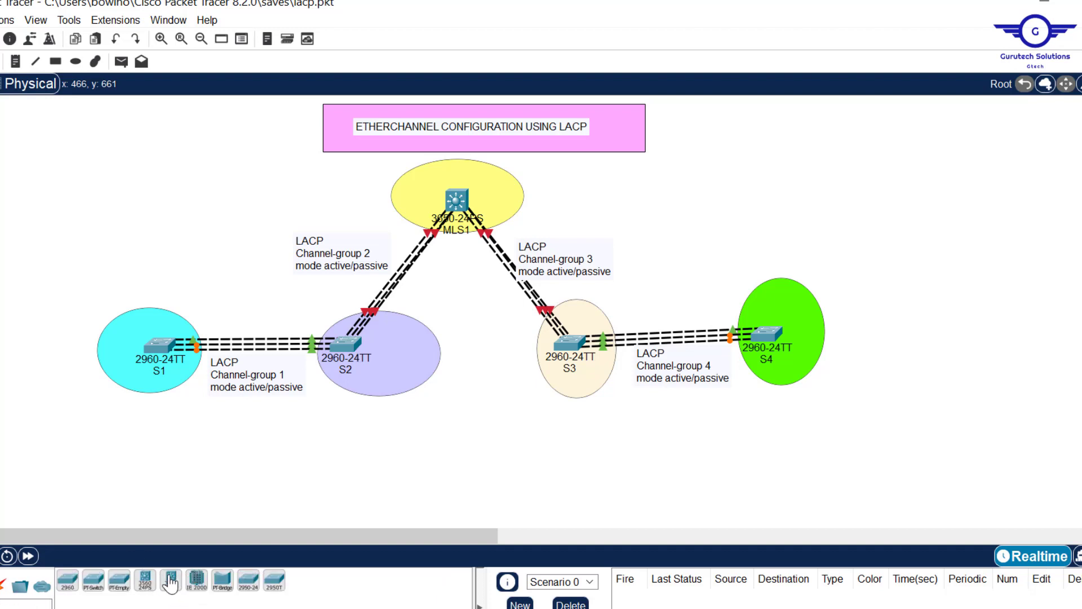
left_click(487, 393)
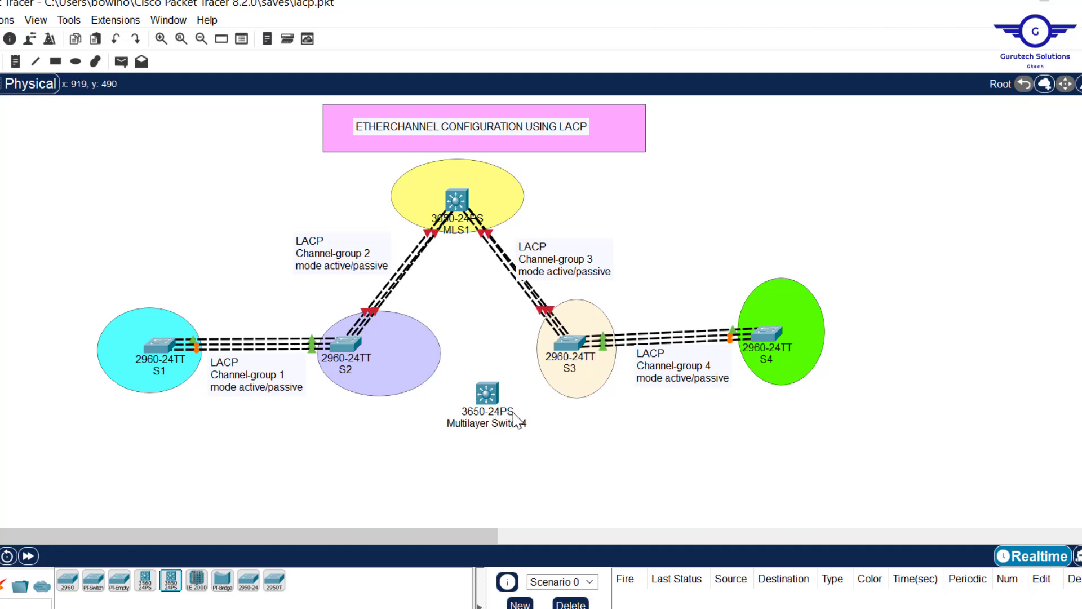
- Delete the extra 3650-24PS multilayer switch from the workspace
left_click_drag(455, 381, 519, 435)
key("Delete")
key("Return")
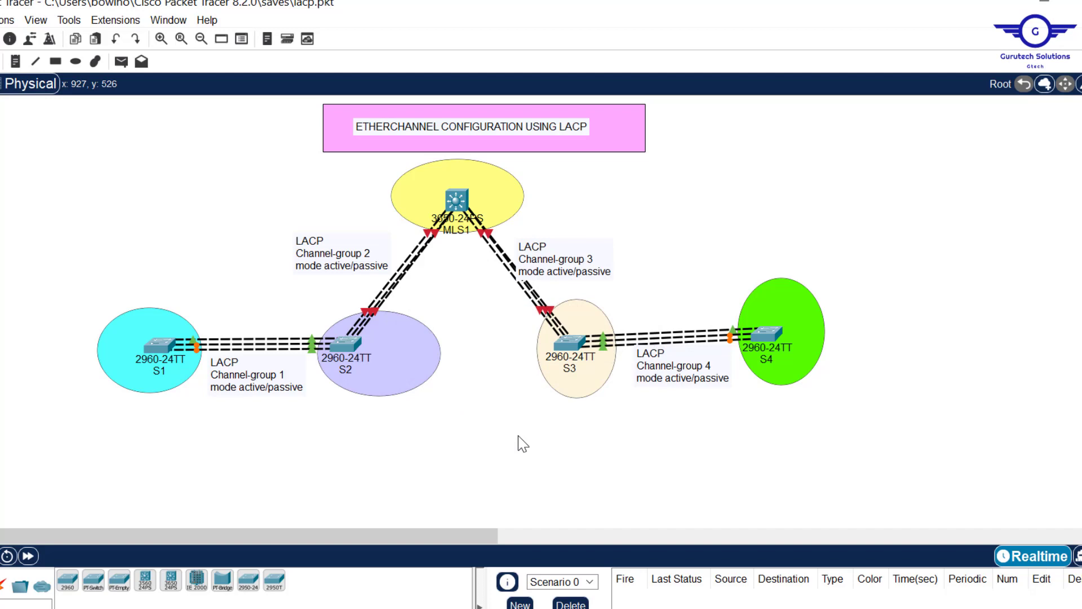
- Install an AC-POWER-SUPPLY module in the empty power slot of MLS1 and close its device window
left_click(456, 203)
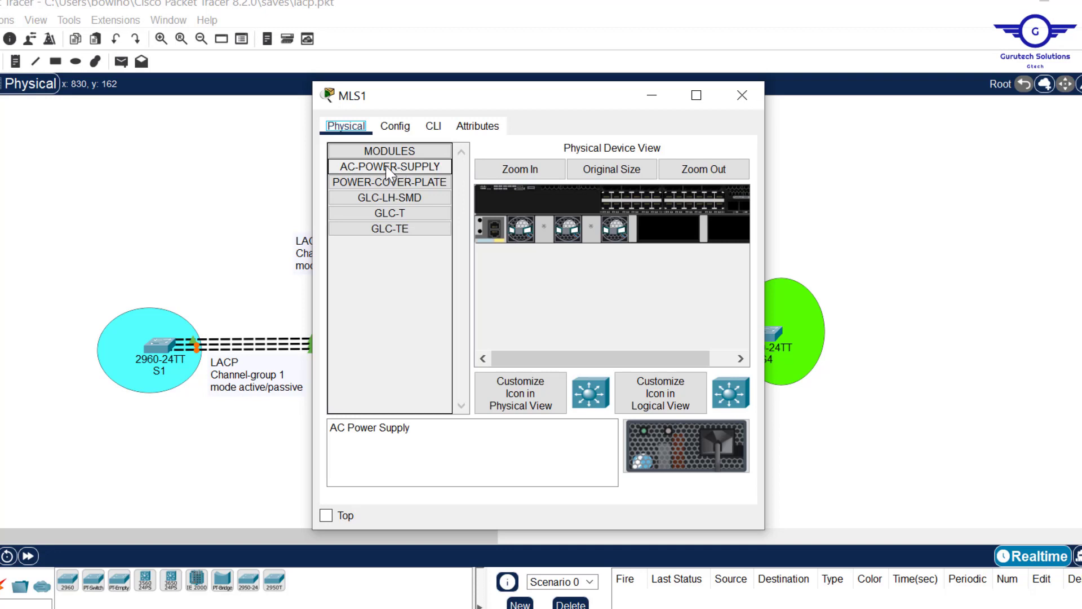
left_click_drag(396, 170, 678, 241)
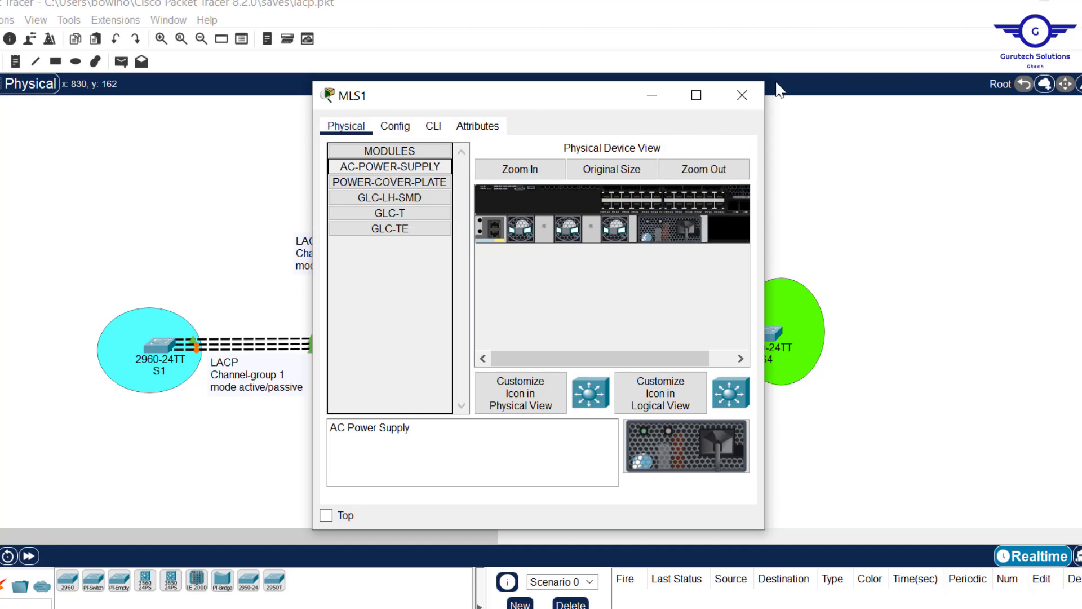
left_click(748, 90)
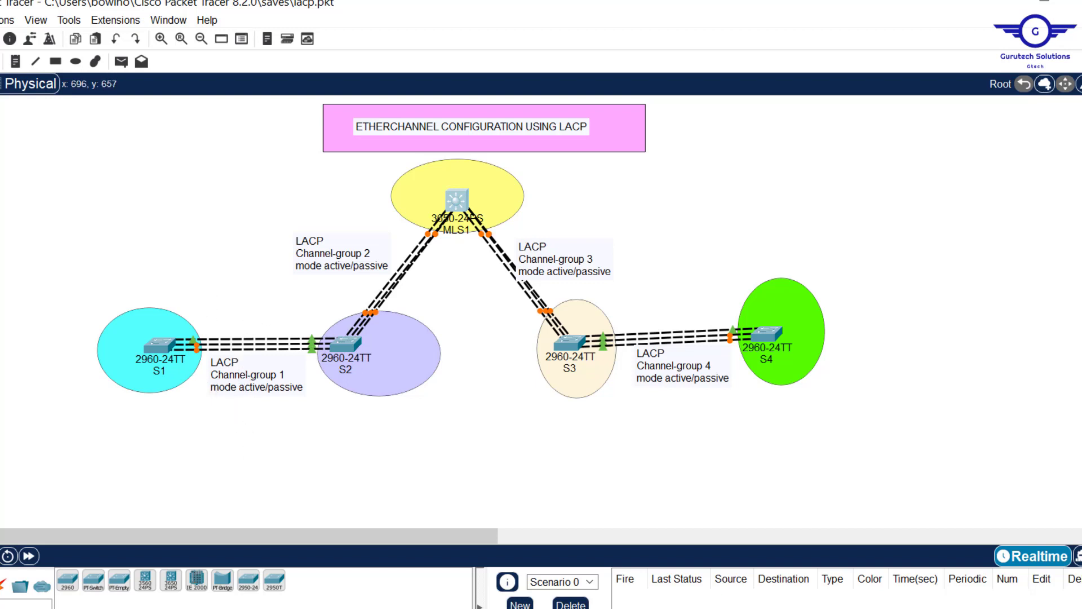
- Switch to Notepad to consult the LACP steps in config-guide.txt, and return to Packet Tracer
key("alt+Tab")
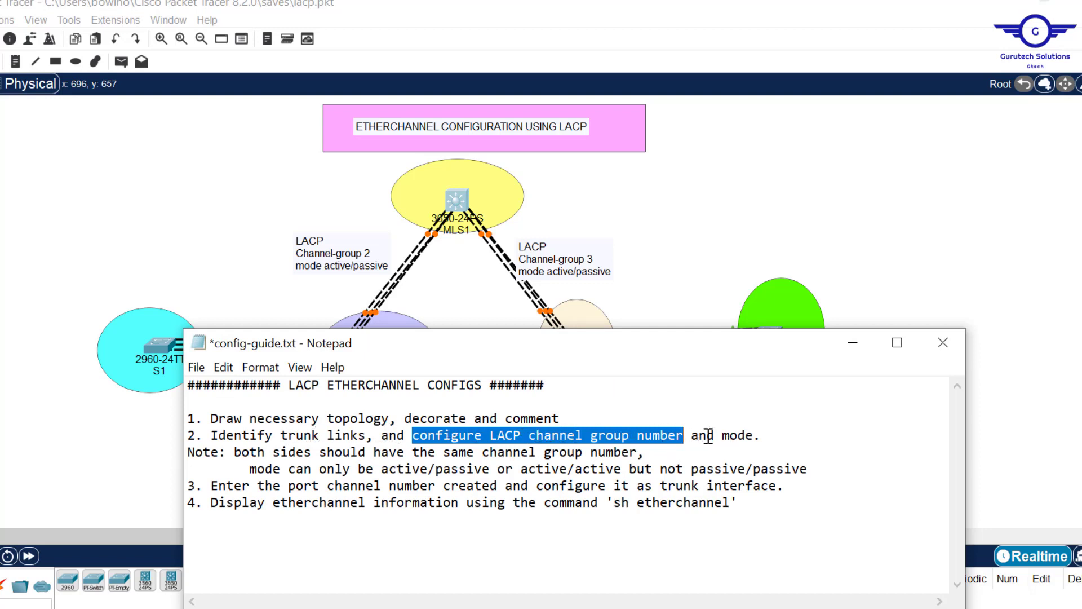
left_click(213, 252)
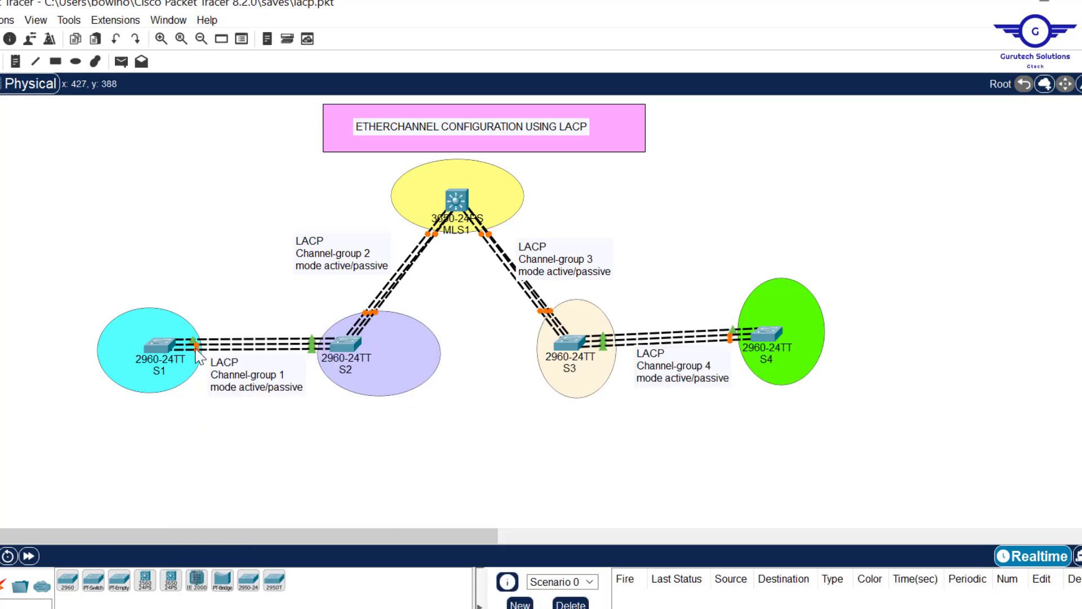
- Open the command line of switch S1 and enter global configuration mode with en and conf t
mouse_move(195, 341)
left_click(162, 352)
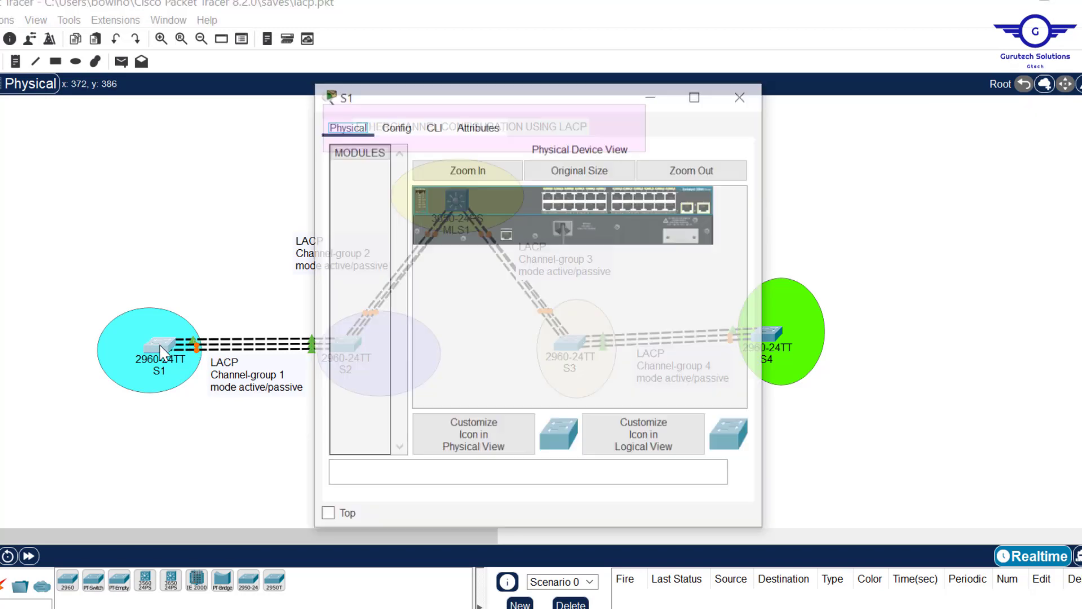
left_click(434, 126)
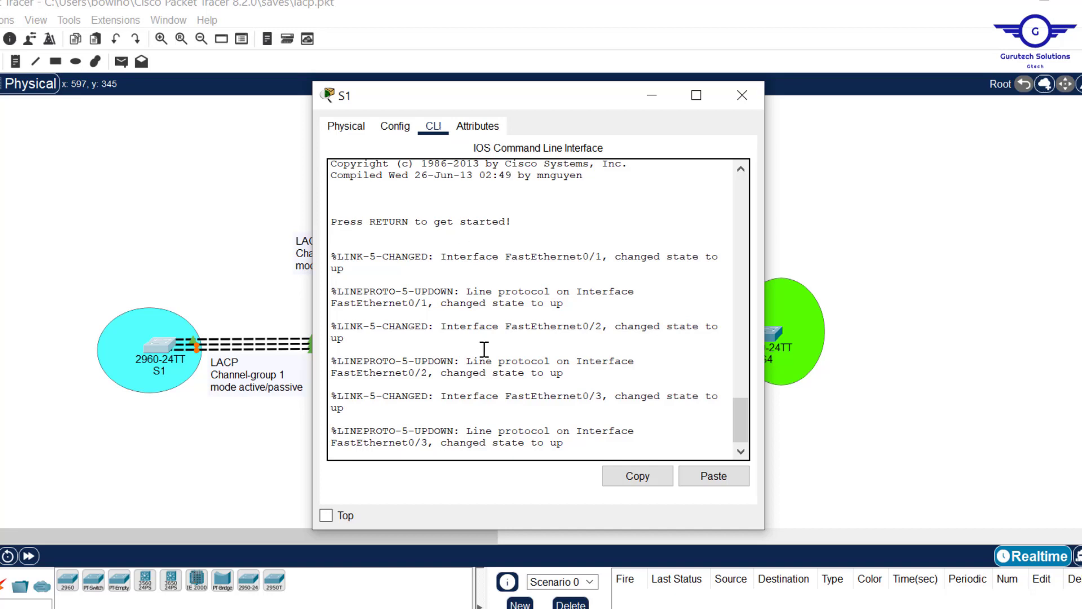
key("Return")
key("Return")
type("en")
key("Return")
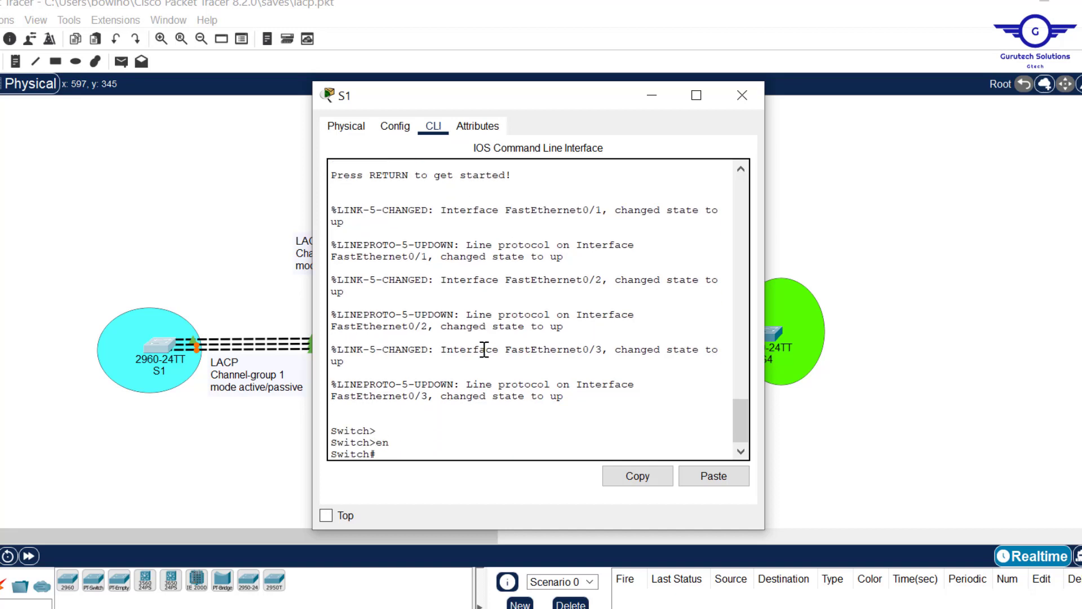
type("conf t")
key("Return")
key("Return")
key("Return")
key("Return")
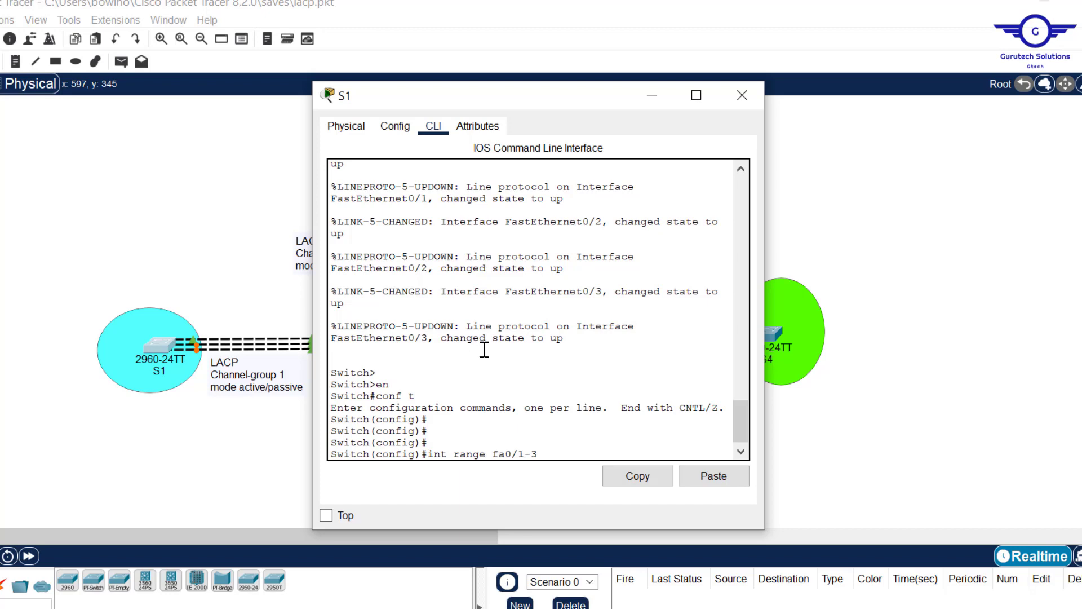
- Enter interface range configuration on S1 with int range fa0/1-3
key("Return")
key("Return")
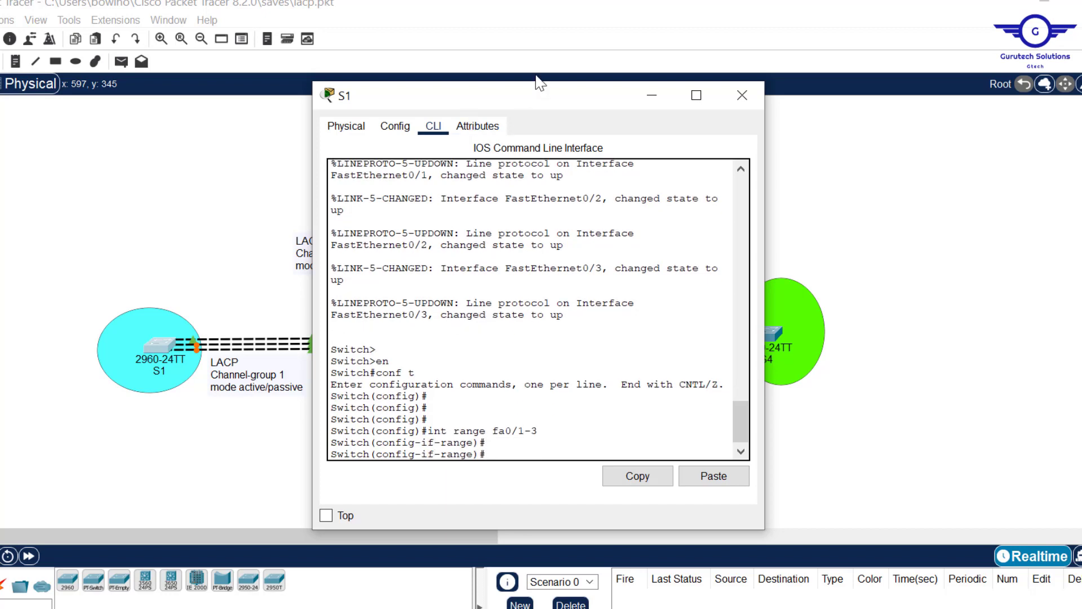
left_click_drag(527, 96, 469, 100)
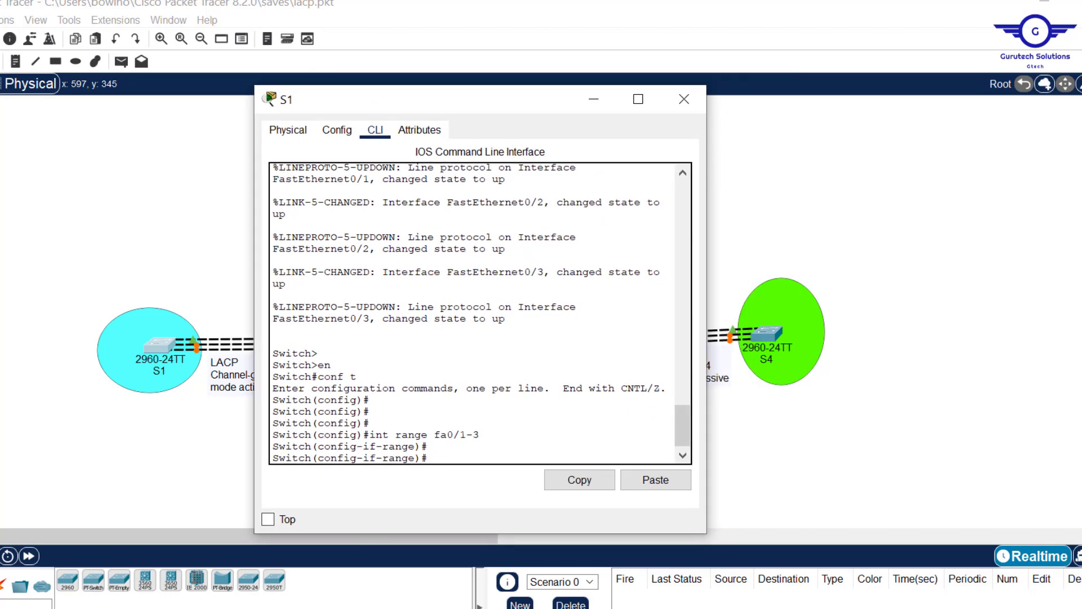
- Read the note on matching channel group numbers and allowed modes in the Notepad guide, and return to S1's command line
key("alt+Tab")
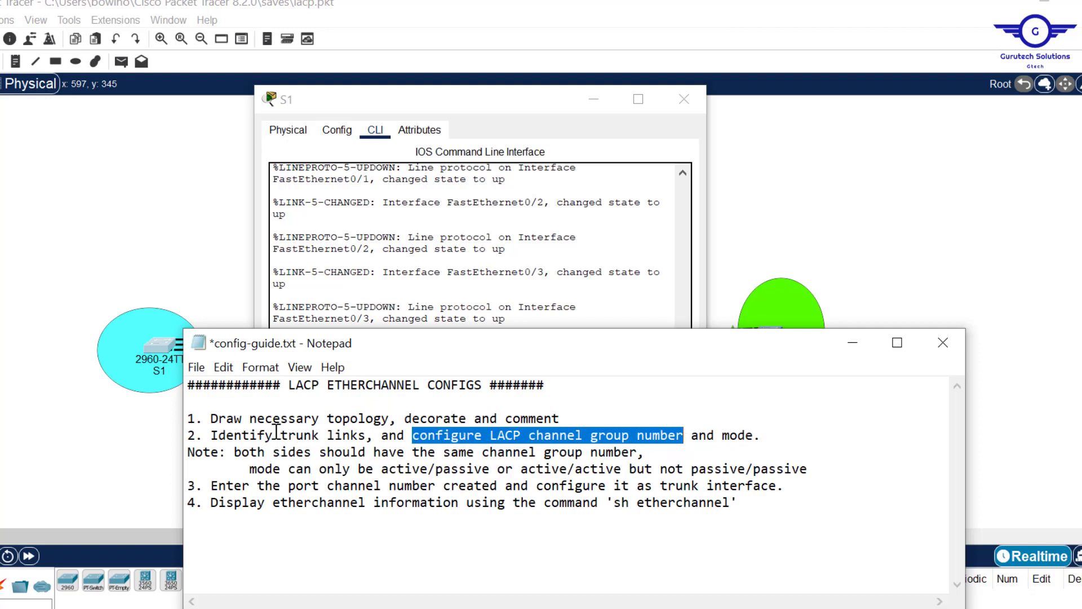
left_click_drag(249, 452, 648, 457)
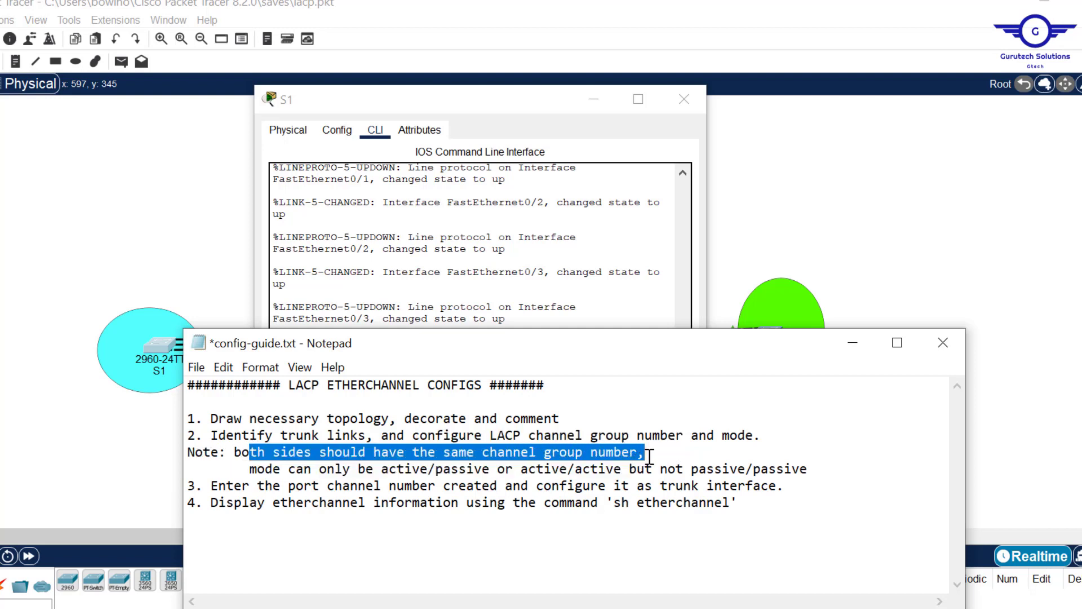
left_click(362, 468)
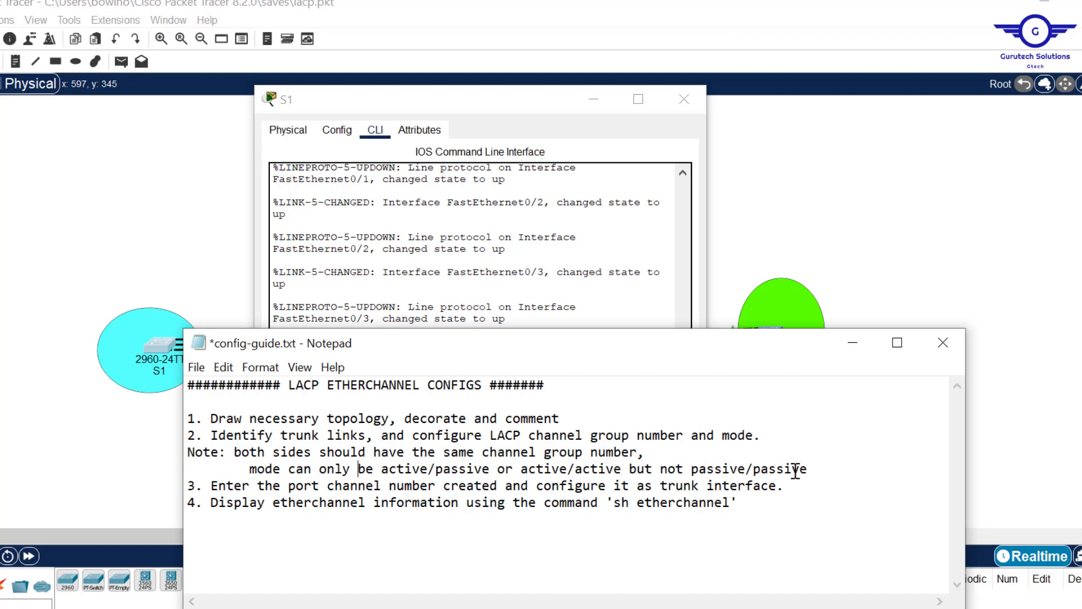
left_click(587, 191)
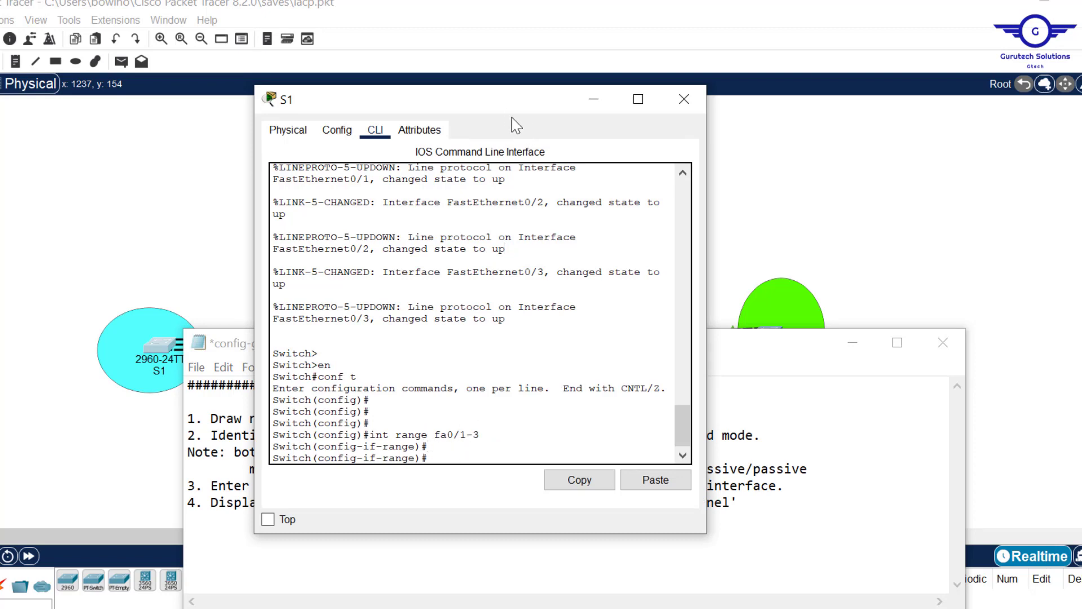
- Assign S1's fa0/1-3 interfaces to the LACP bundle with channel-group 1 mode active, and exit to global configuration mode
left_click_drag(502, 100, 509, 1)
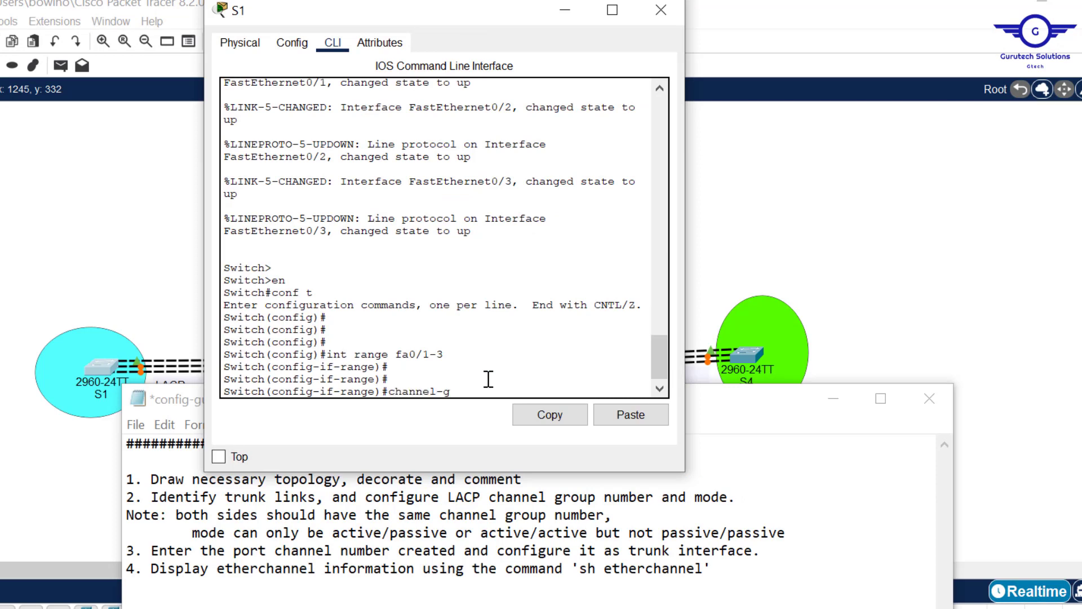
key("Tab")
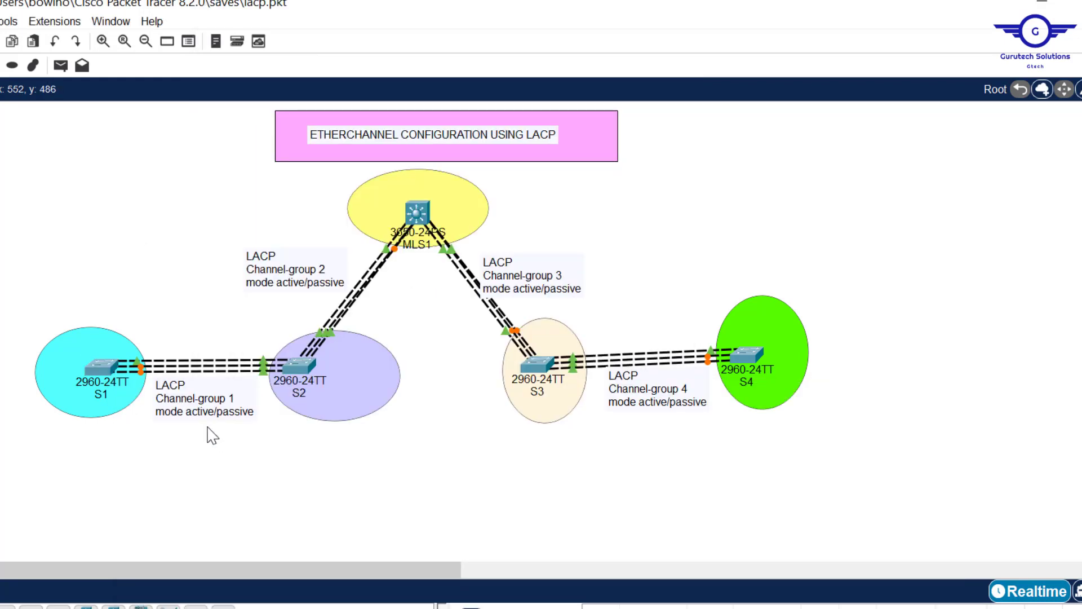
left_click(102, 366)
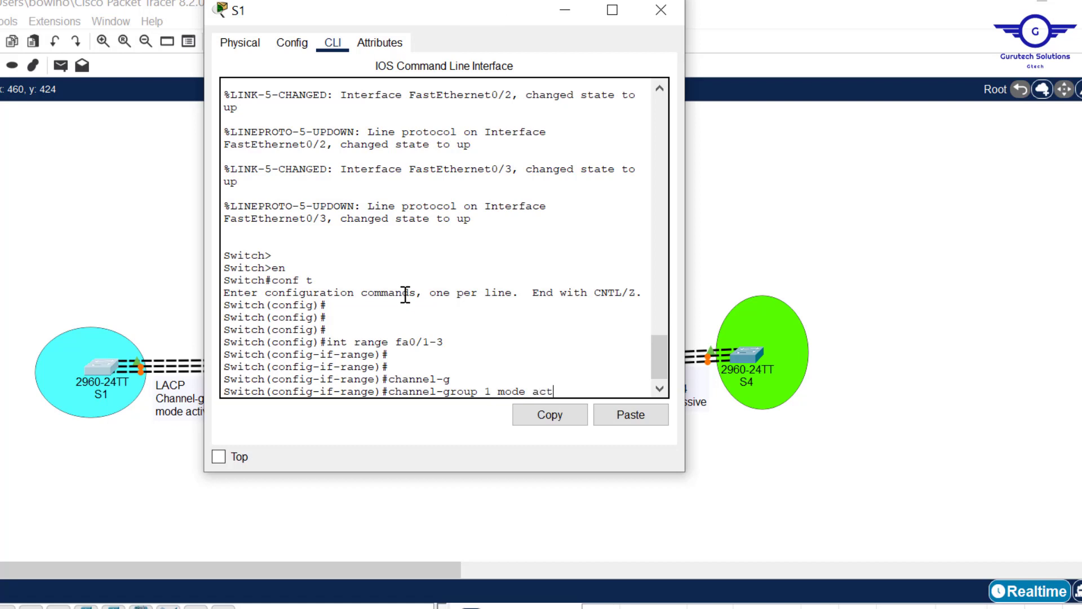
key("Tab")
key("Return")
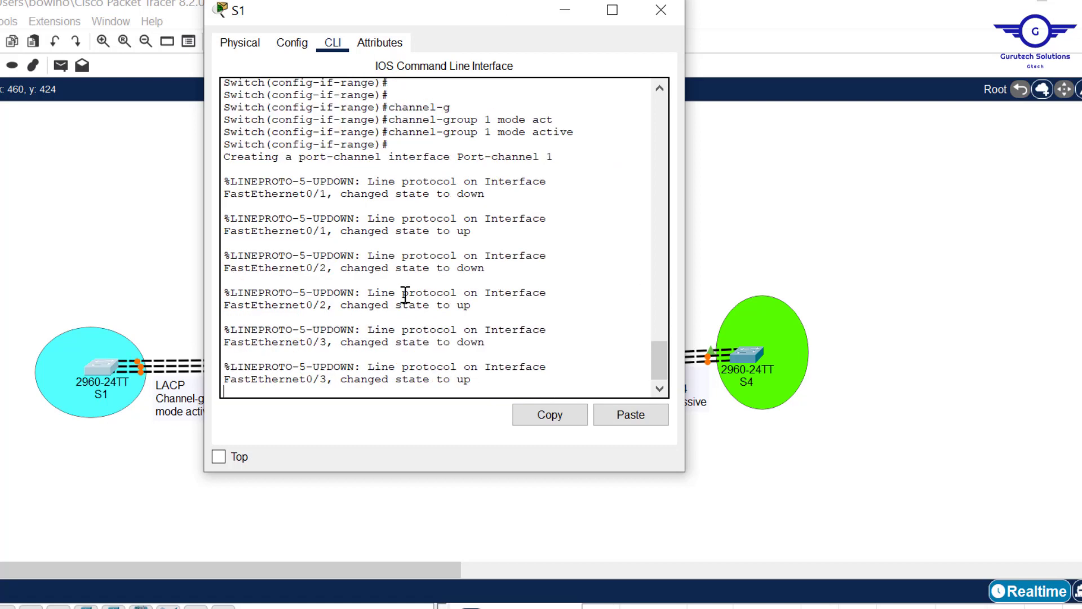
key("Return")
key("Return")
key("Return")
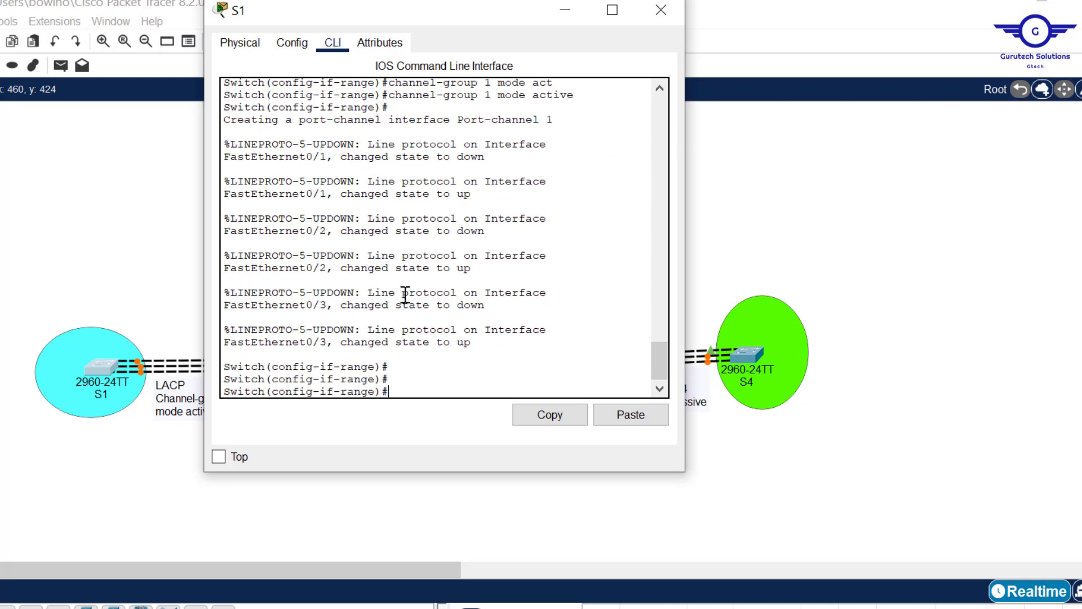
type("exit")
key("Return")
key("Return")
key("Return")
key("Return")
key("Return")
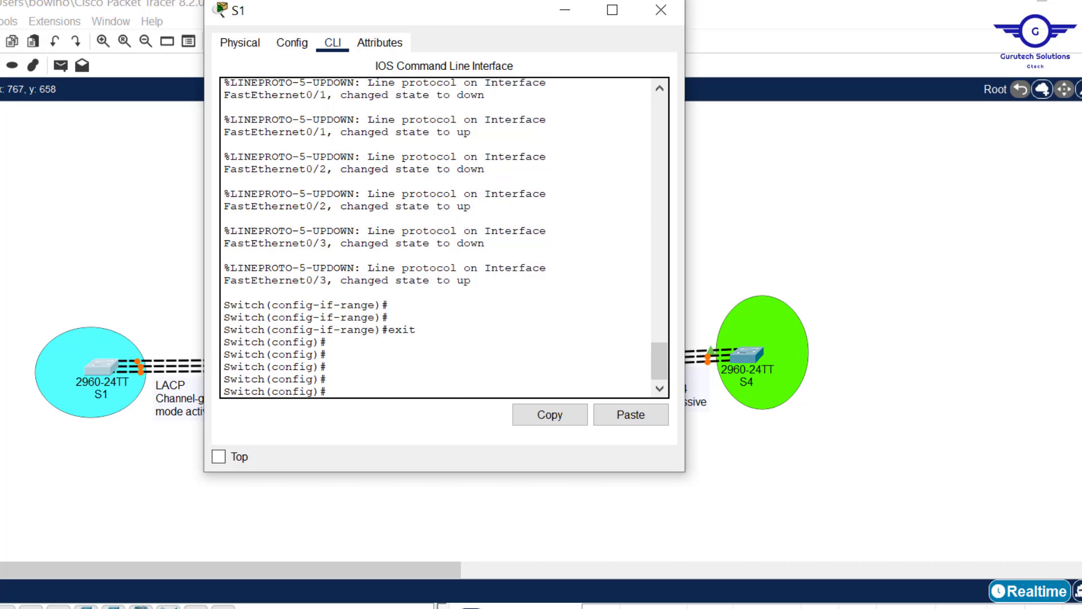
- Read step 3 of the Notepad guide and check the channel group number in S1's command history
key("alt+Tab")
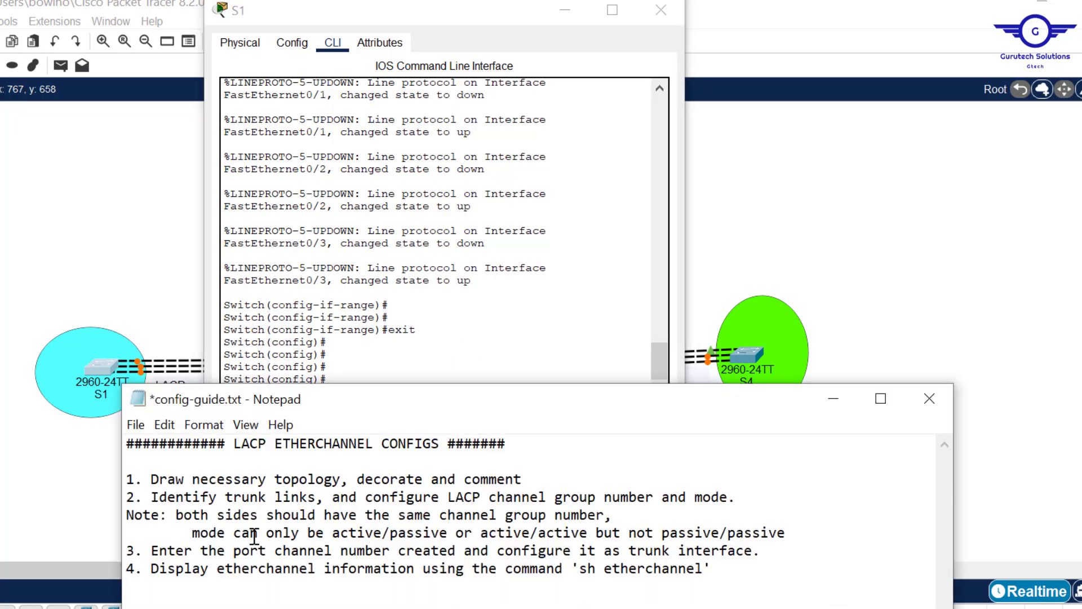
left_click_drag(158, 551, 761, 554)
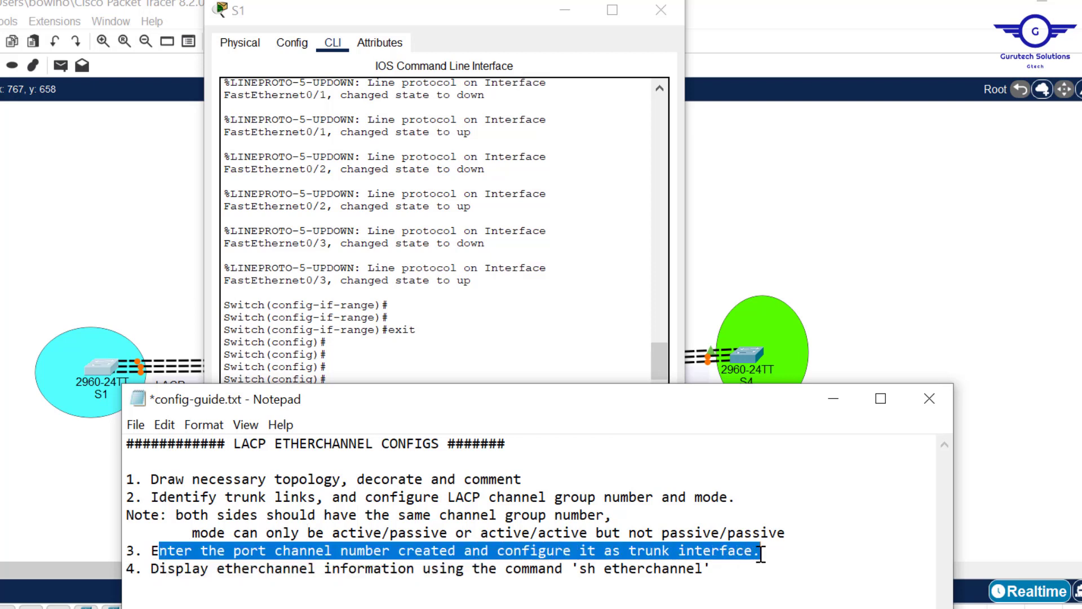
left_click(510, 293)
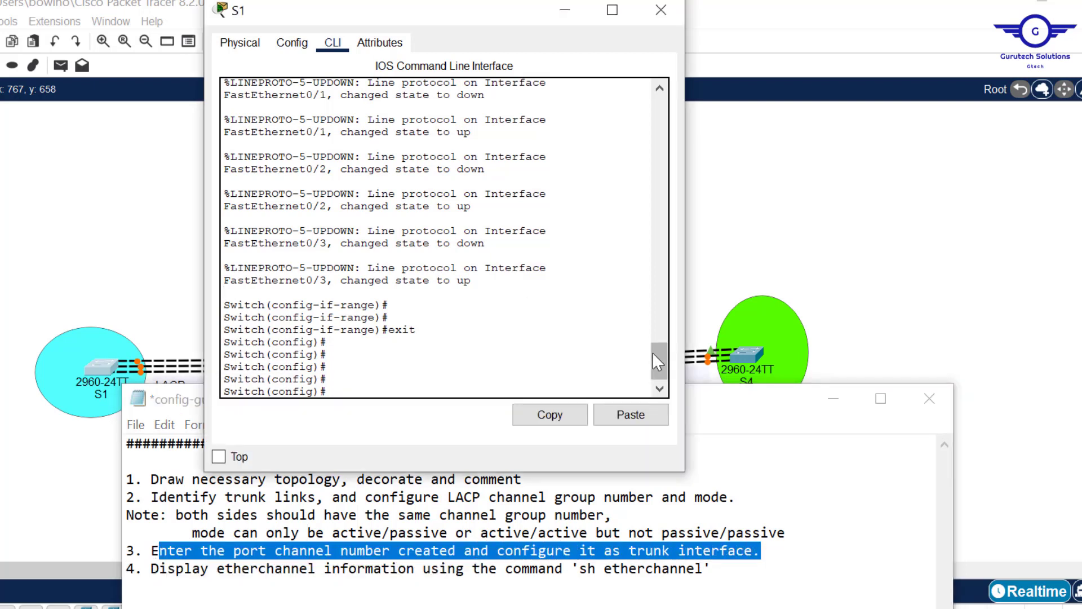
left_click_drag(664, 369, 658, 337)
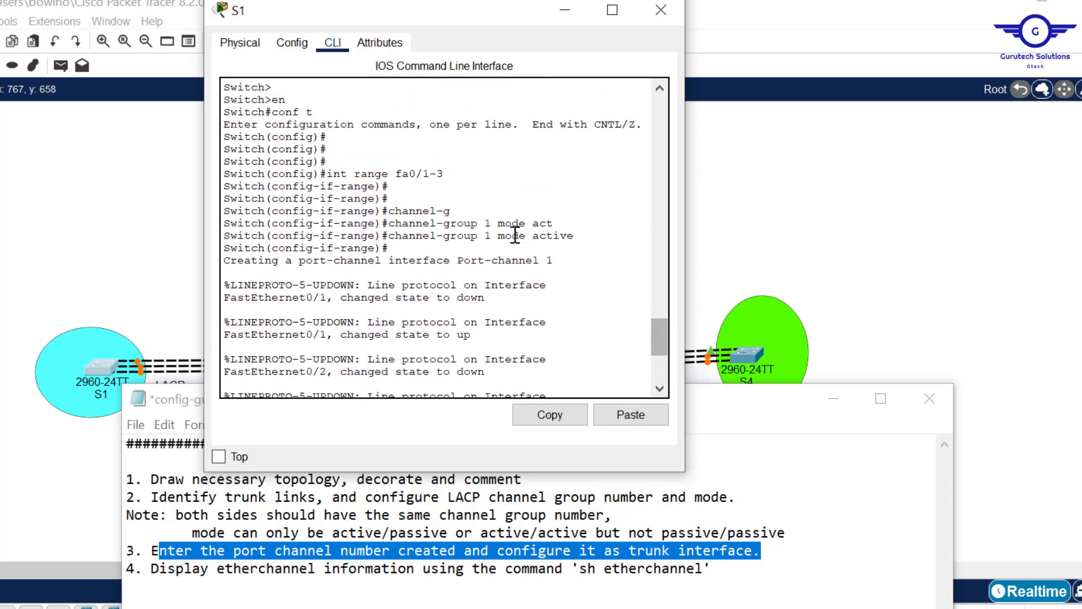
left_click_drag(494, 237, 485, 235)
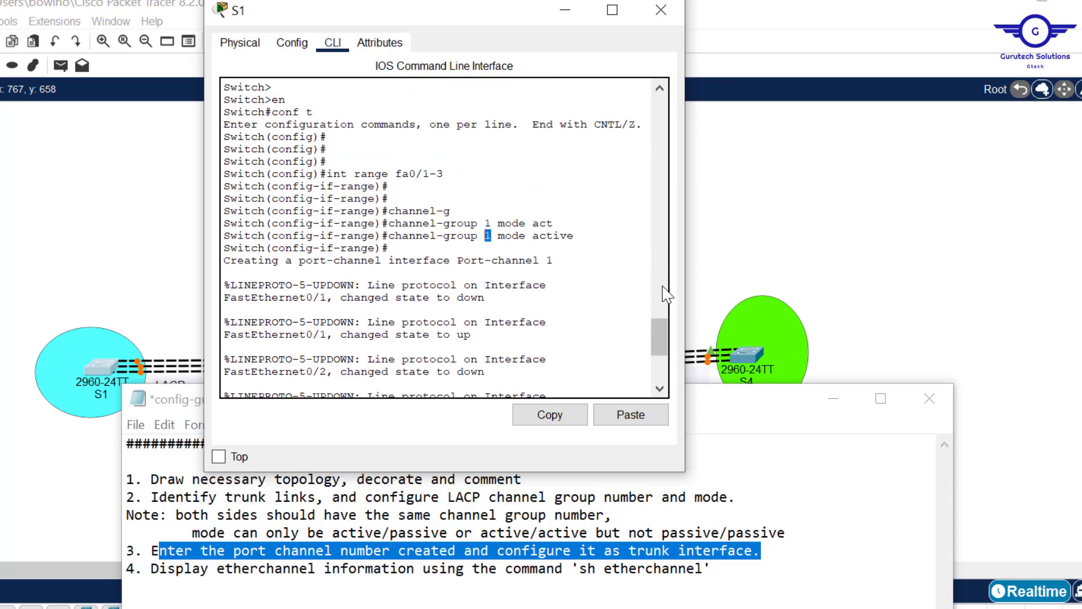
left_click_drag(657, 333, 658, 389)
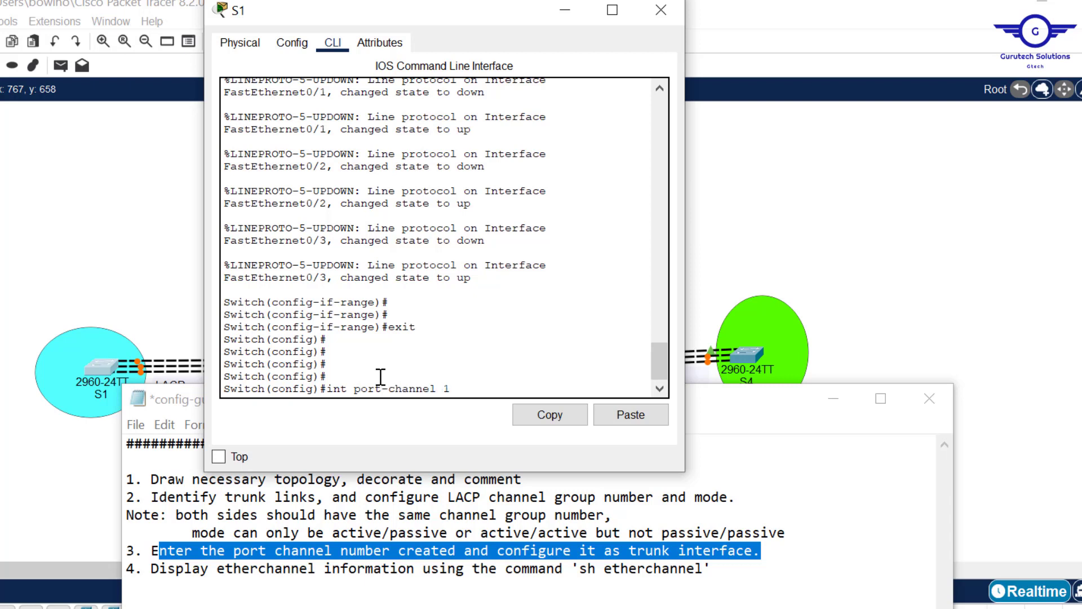
- Enter interface port-channel 1 on S1 and configure it as a trunk with switchport mode trunk
key("Return")
key("Return")
type("swit")
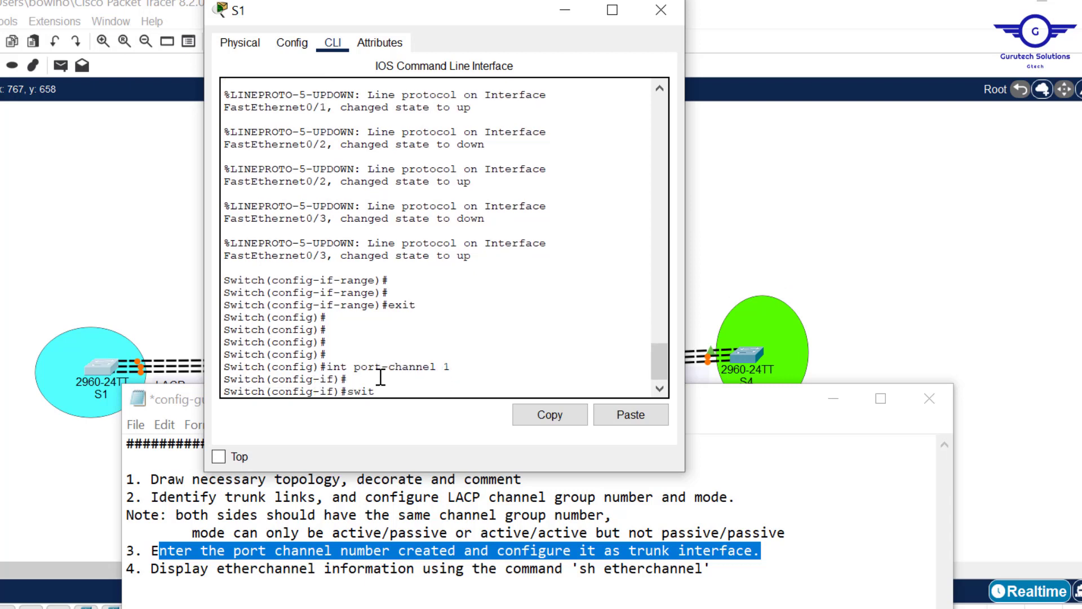
type("c")
key("Tab")
type("m")
key("Tab")
type("t")
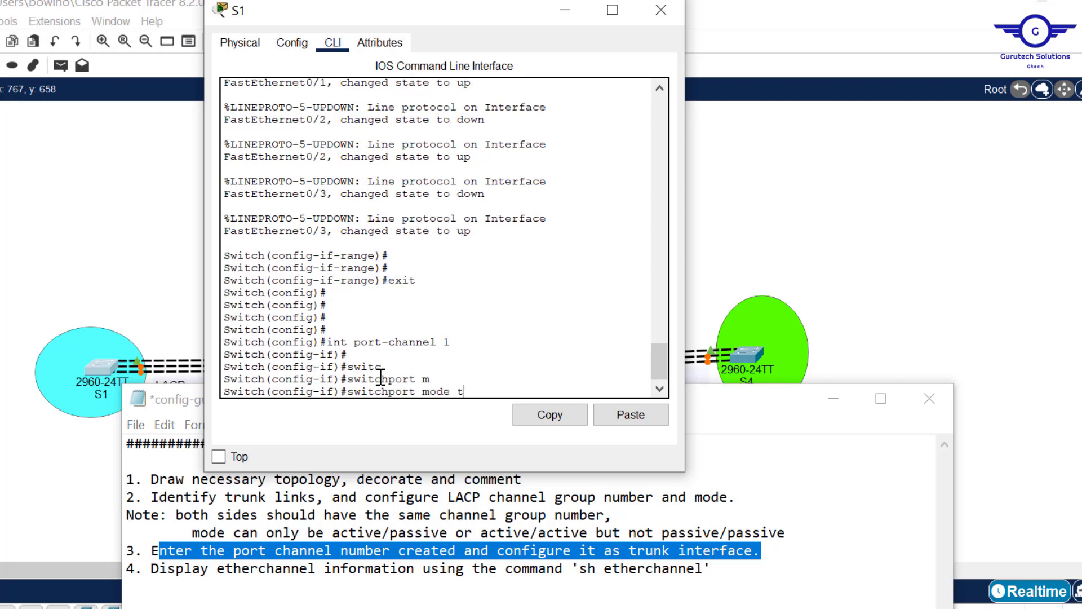
type("r")
key("Tab")
key("Return")
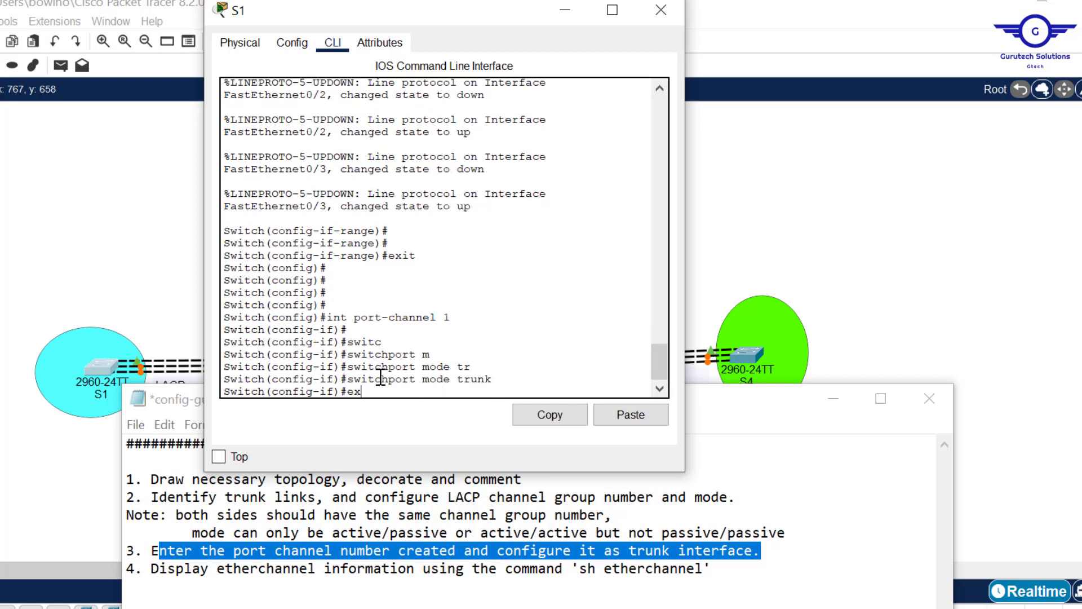
- Exit S1's port-channel interface configuration and save the switch's configuration with do wr
type("ex")
key("Return")
key("Return")
key("Return")
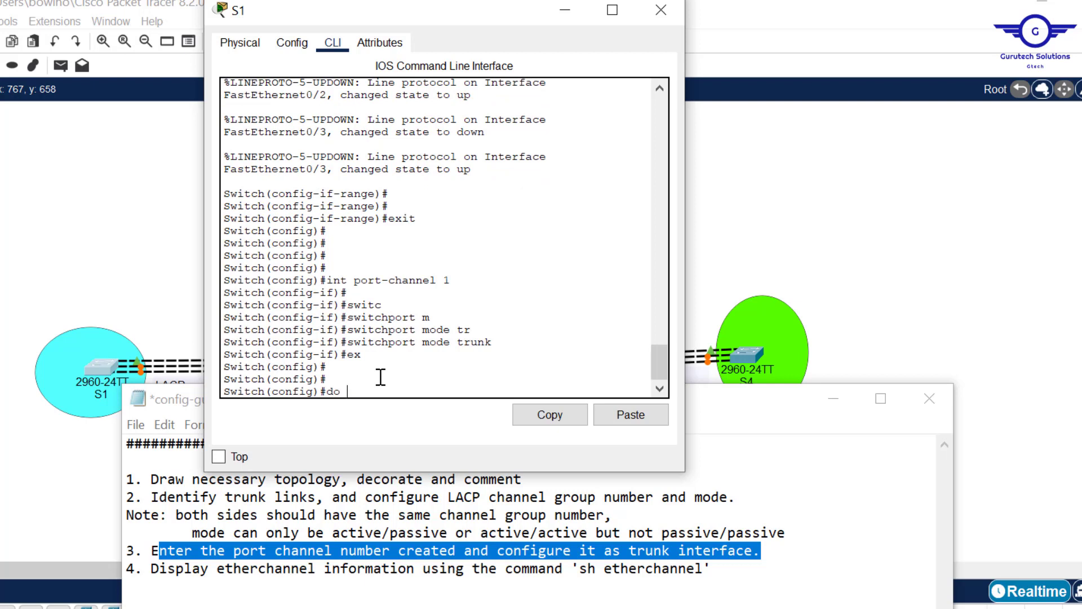
key("Return")
key("Return")
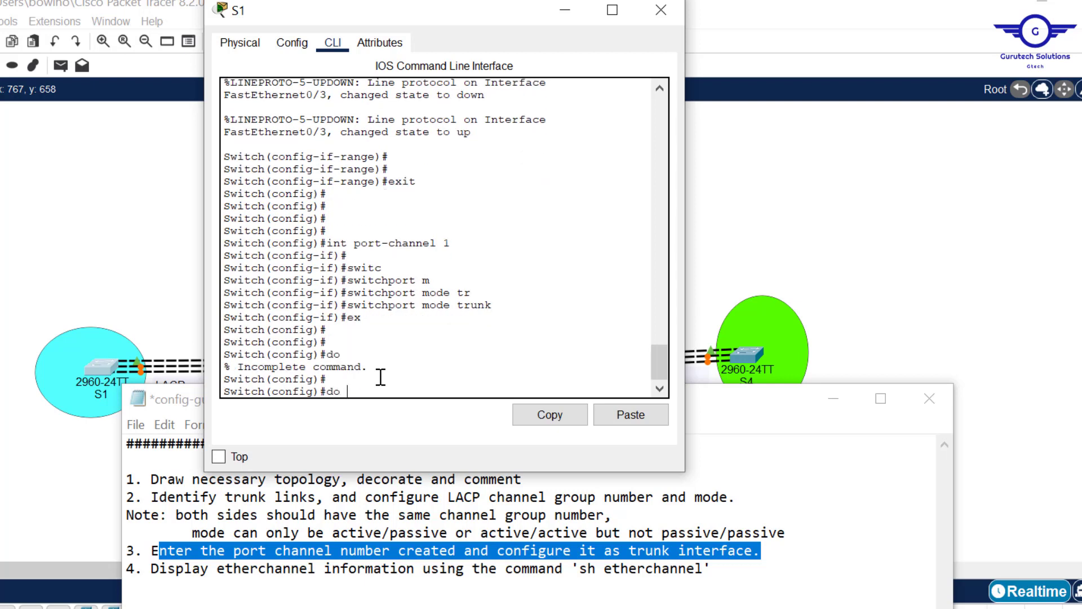
key("Return")
key("Return")
key("Return")
key("Return")
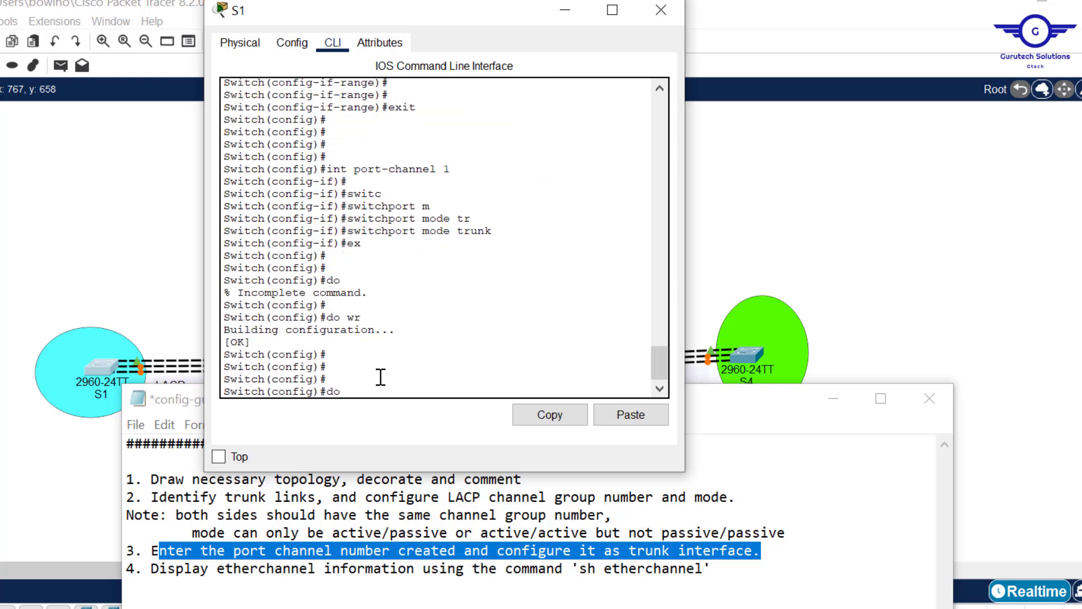
- Run do sh etherchannel on S1, review the listed group, port count and protocol, and close S1's window
type("do sh etherchannel")
key("Return")
key("Return")
key("Return")
key("Return")
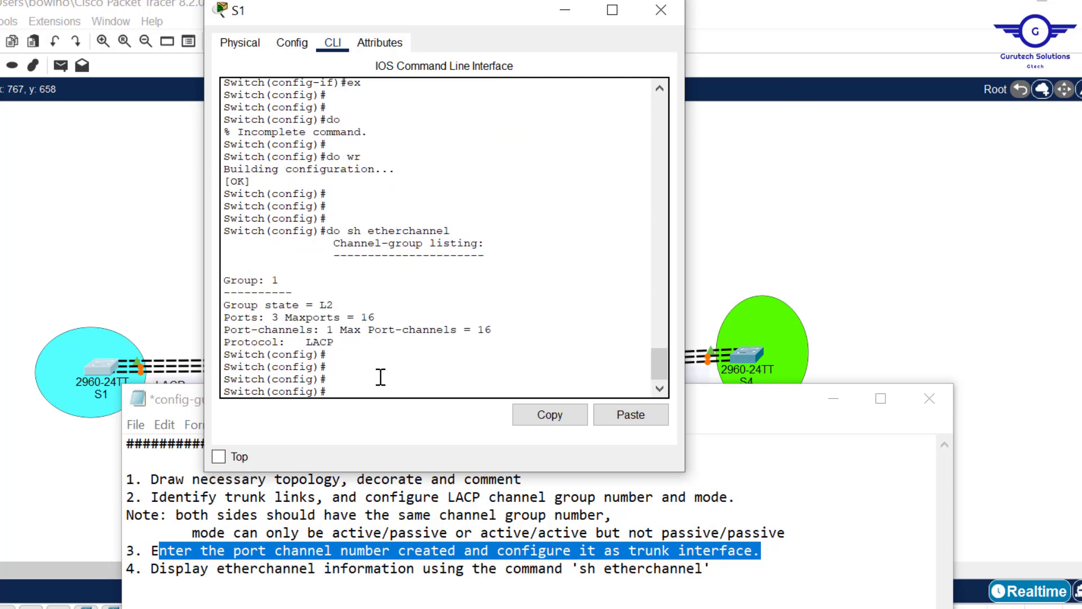
triple_click(288, 268)
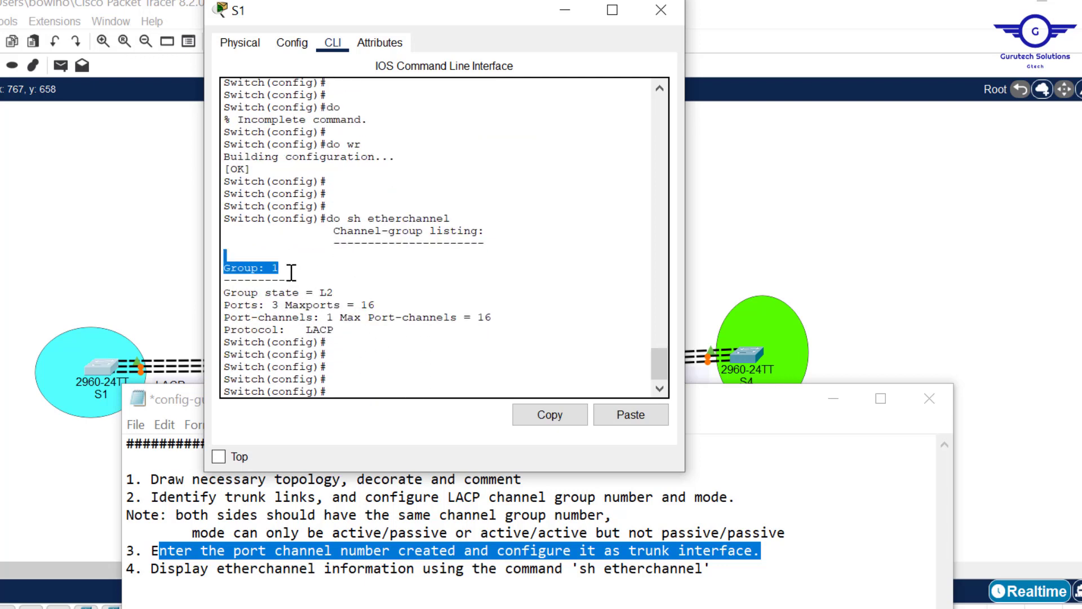
left_click(288, 268)
left_click_drag(271, 307, 286, 307)
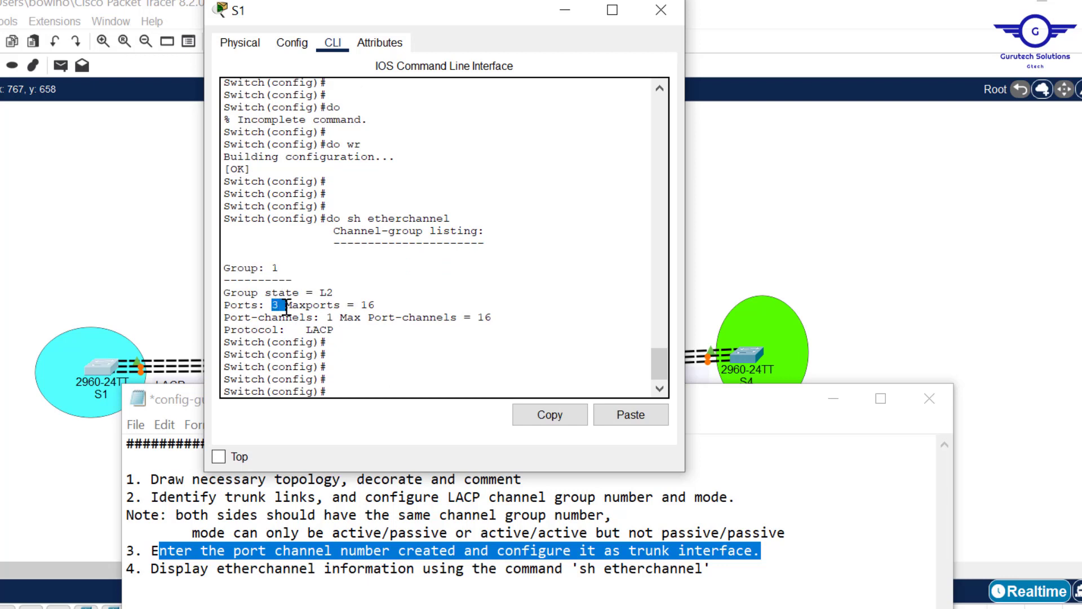
left_click_drag(342, 333, 310, 331)
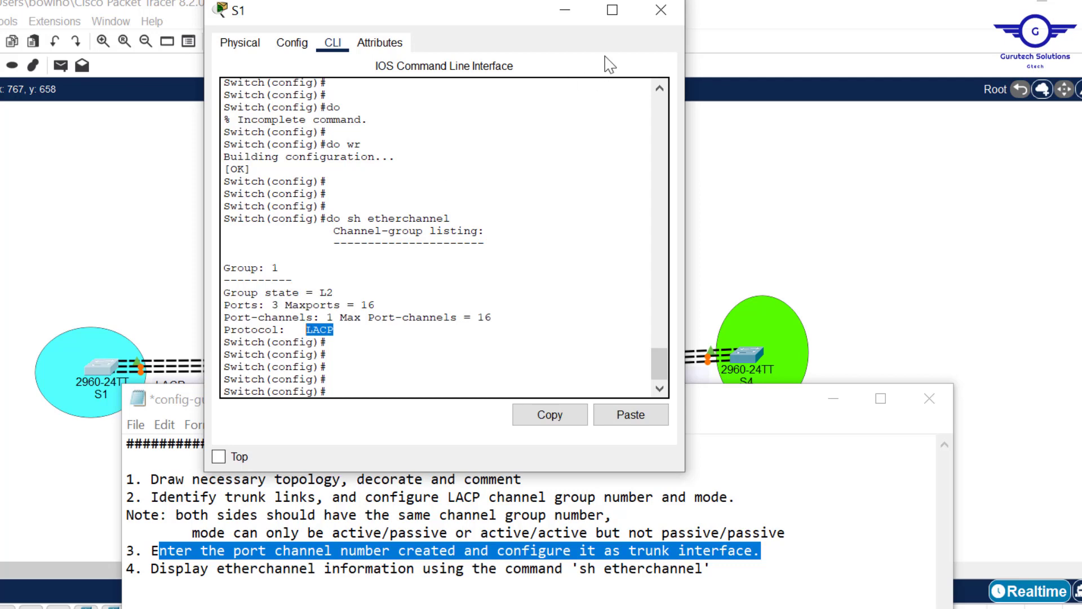
left_click(661, 9)
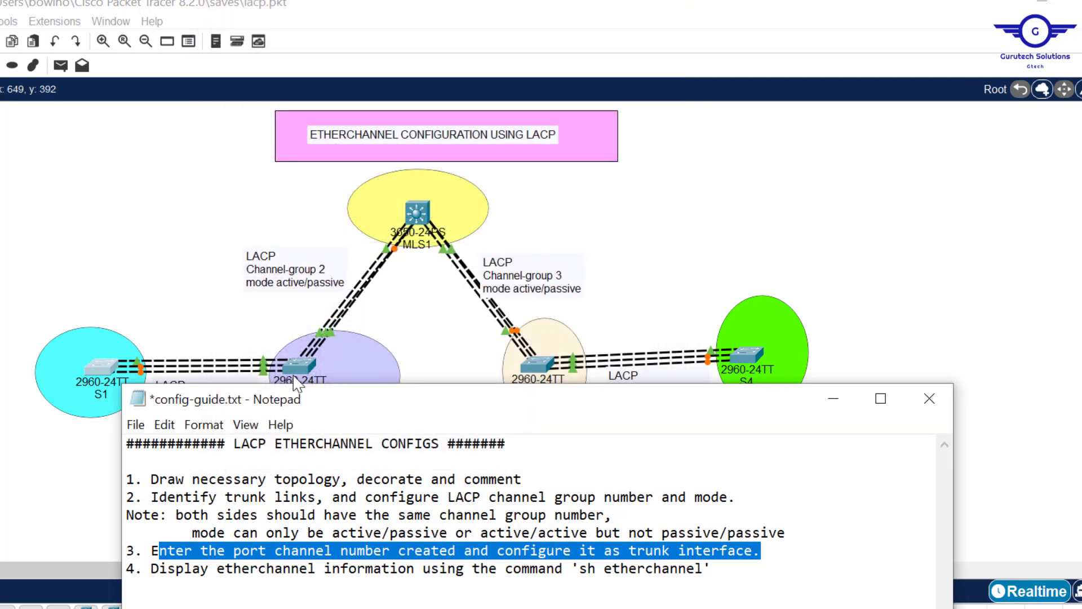
- Open S2's command line from the topology and enter global configuration mode with en and conf t
left_click(212, 302)
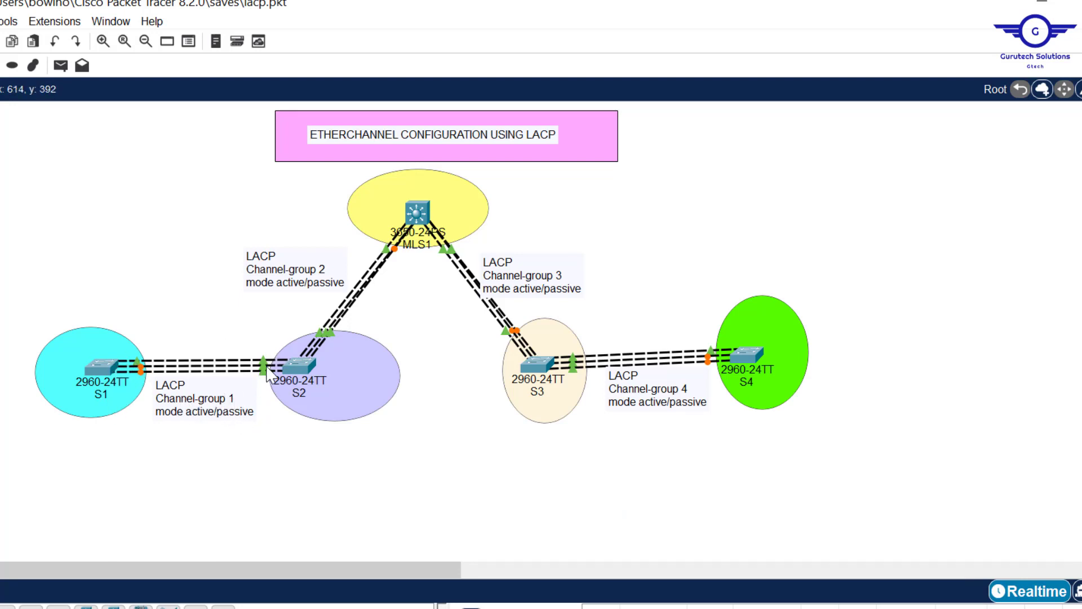
mouse_move(265, 365)
left_click(299, 365)
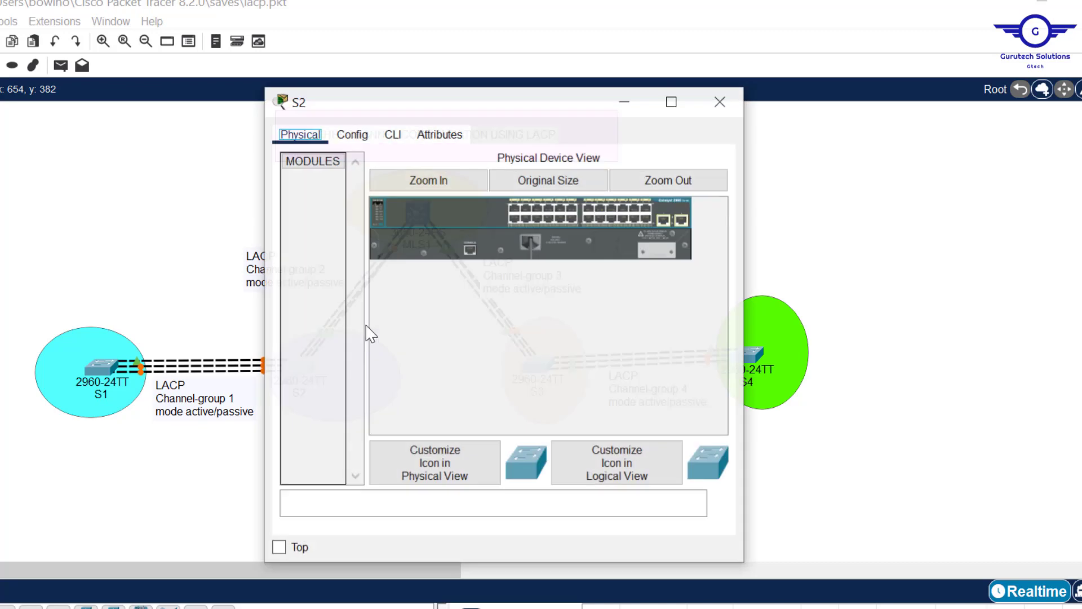
left_click(392, 135)
key("Return")
key("Return")
key("Return")
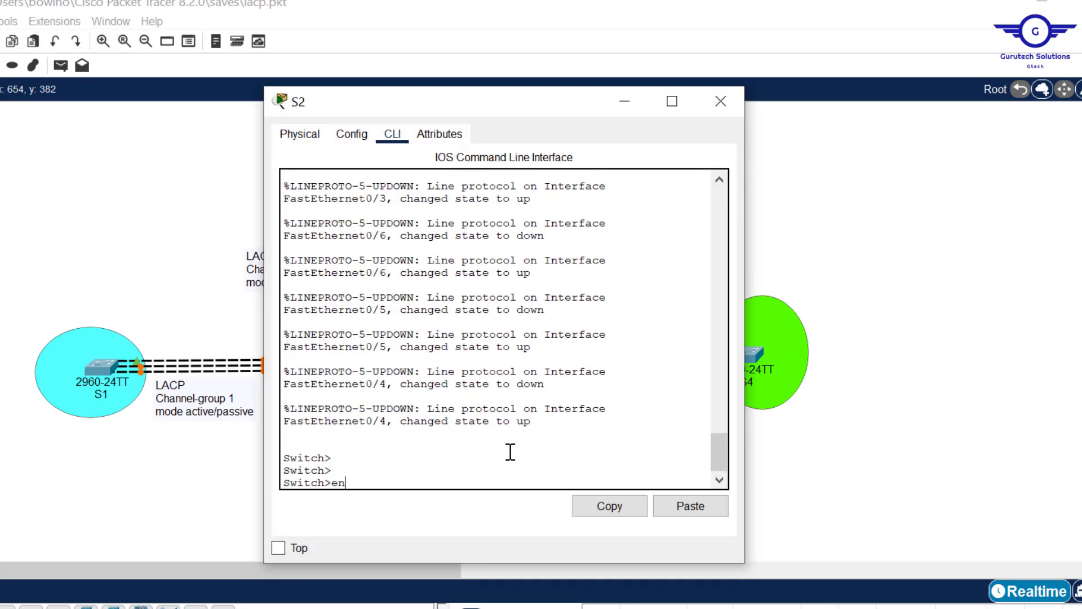
type("en")
key("Return")
type("conf t")
key("Return")
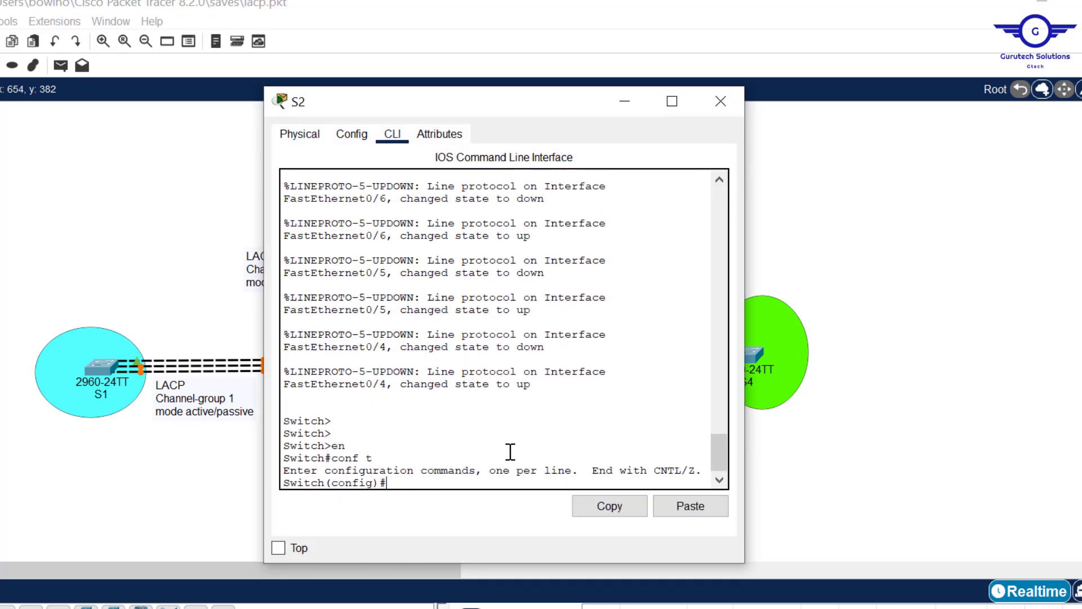
- Enter interface range configuration for fa0/4-6 on S2
key("Return")
key("Return")
type("int r")
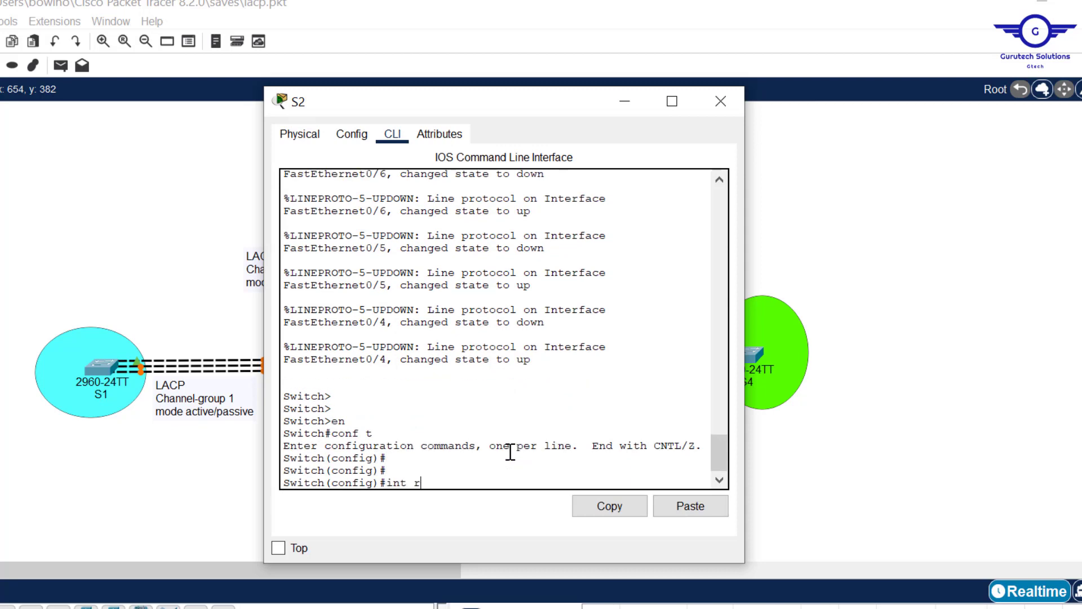
type("ange fa0/4-6")
key("Return")
key("Return")
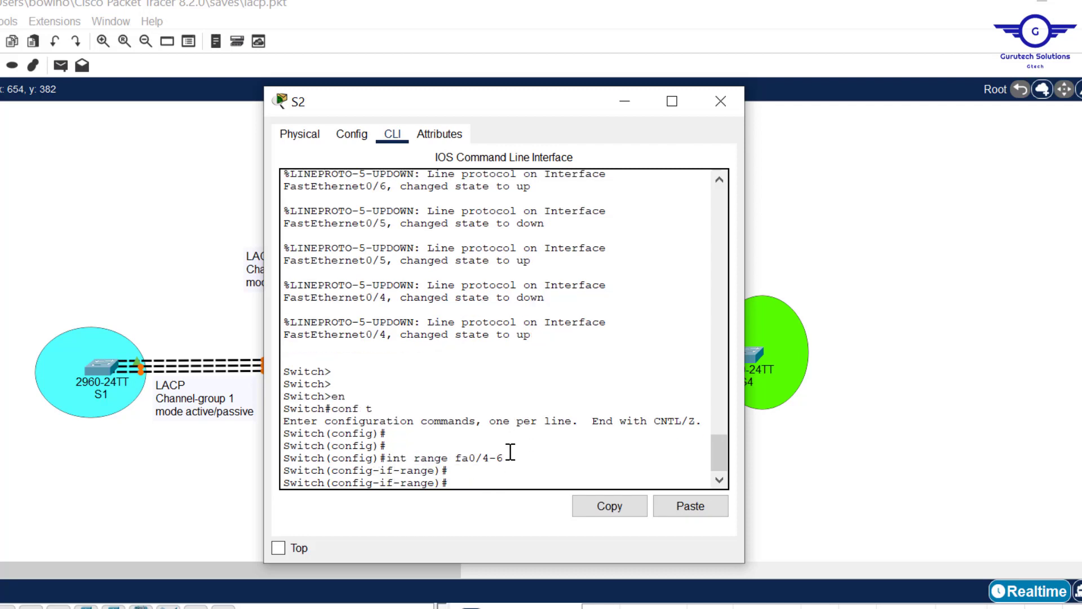
- Assign S2's fa0/4-6 interfaces to the LACP bundle with channel-group 1 mode passive, and exit to global configuration mode
type("channel")
key("Tab")
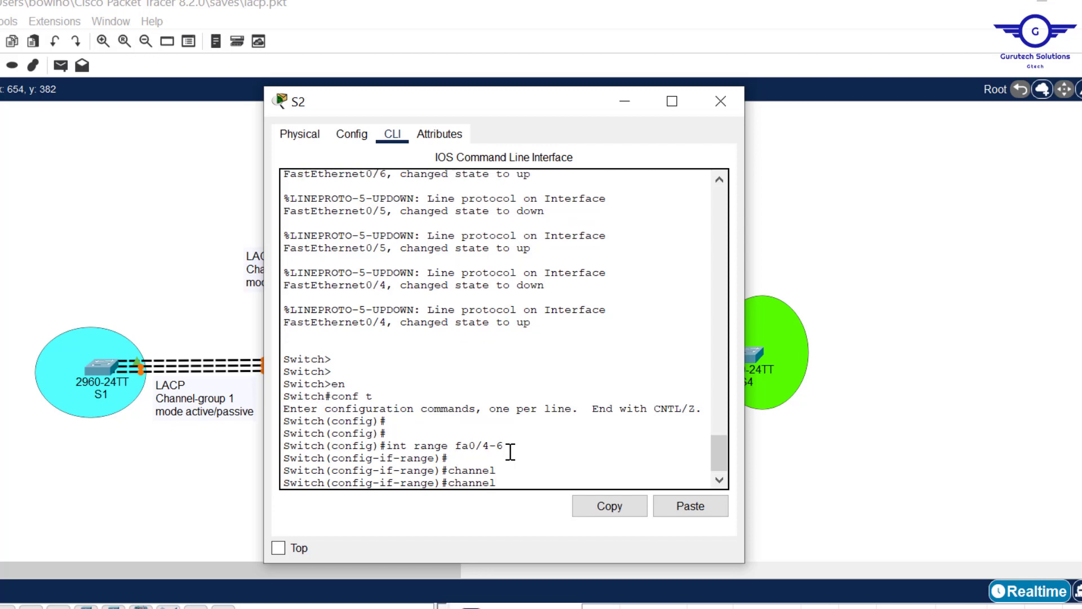
type("-gr")
key("Tab")
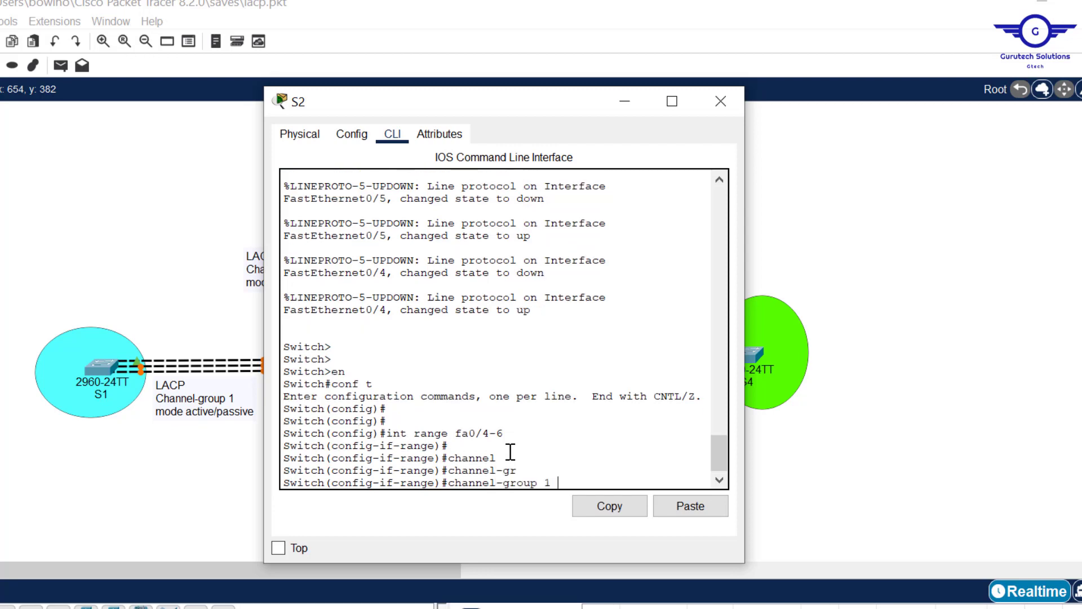
type("1 mo")
key("Tab")
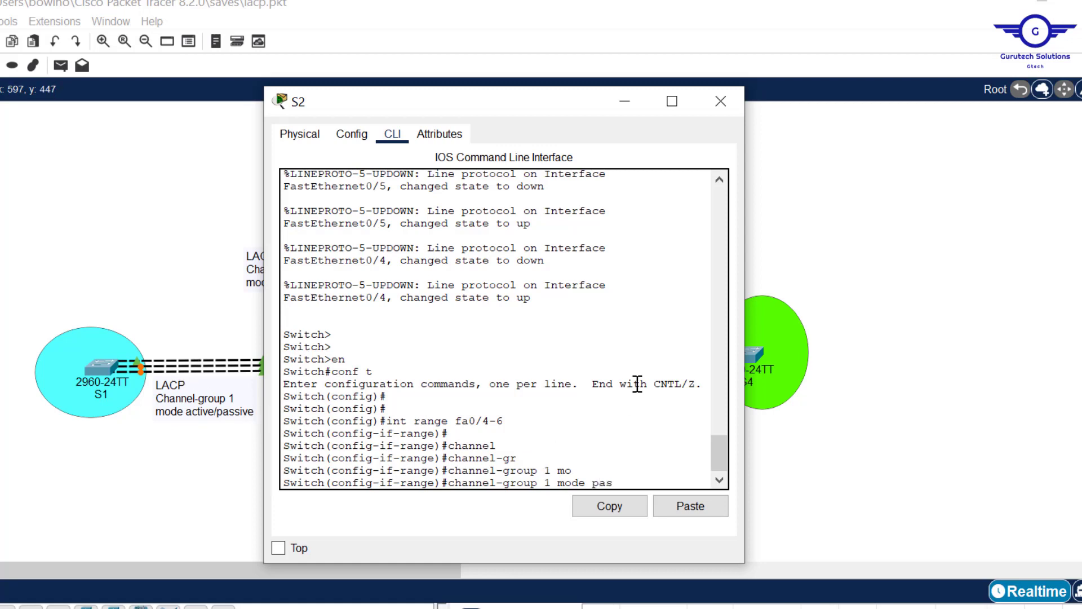
type("s")
key("Tab")
key("Return")
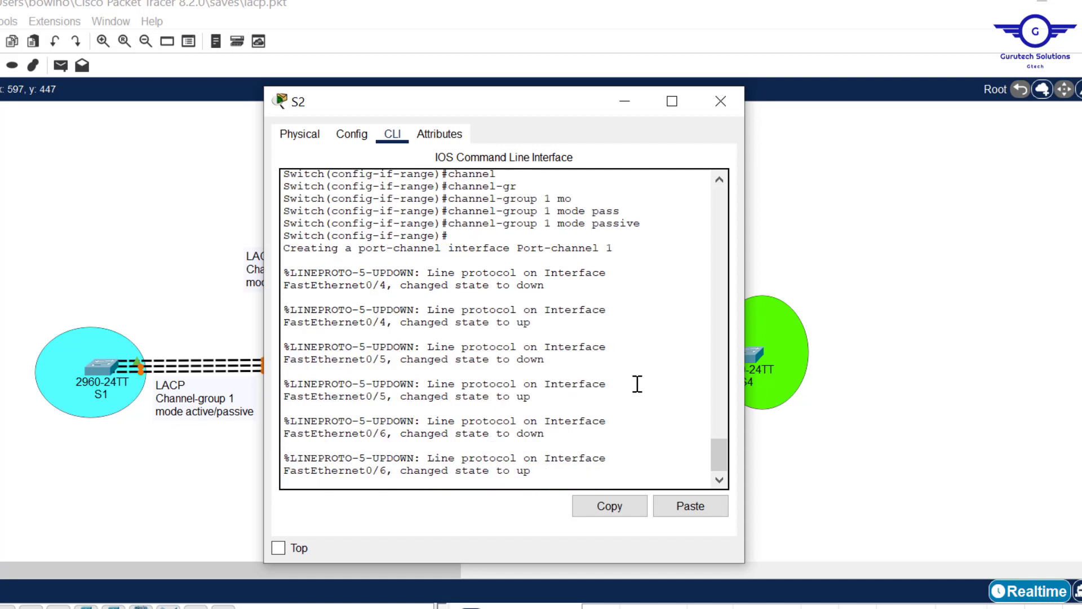
key("Return")
key("Return")
type("ex")
key("Return")
key("Return")
key("Return")
key("Return")
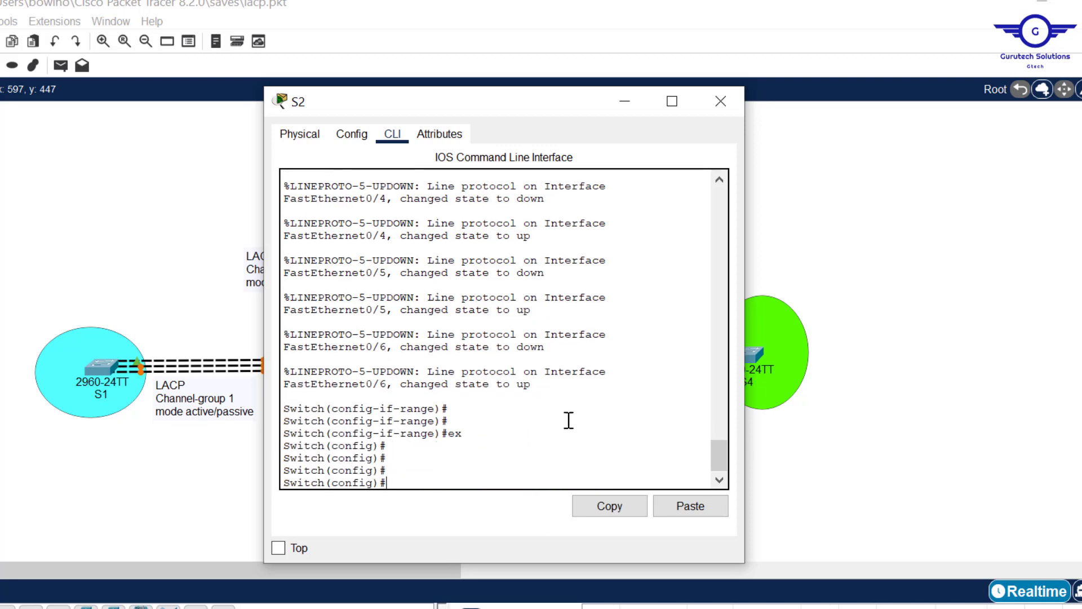
- Review the channel group number and interface range in S2's command history, and return to the current prompt
left_click_drag(720, 459, 718, 424)
left_click_drag(551, 293, 538, 293)
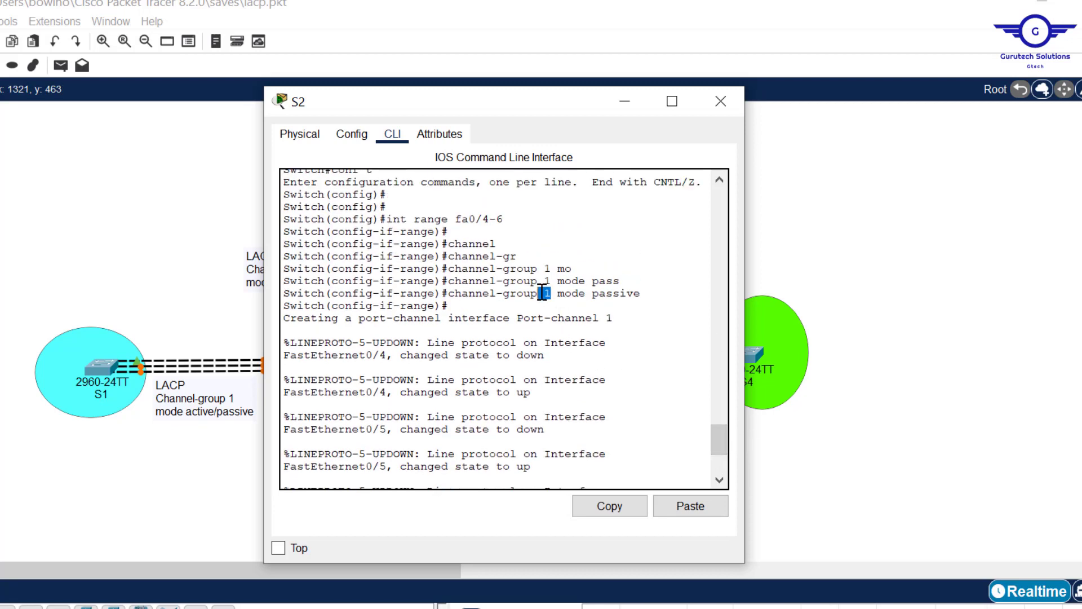
left_click_drag(504, 220, 393, 218)
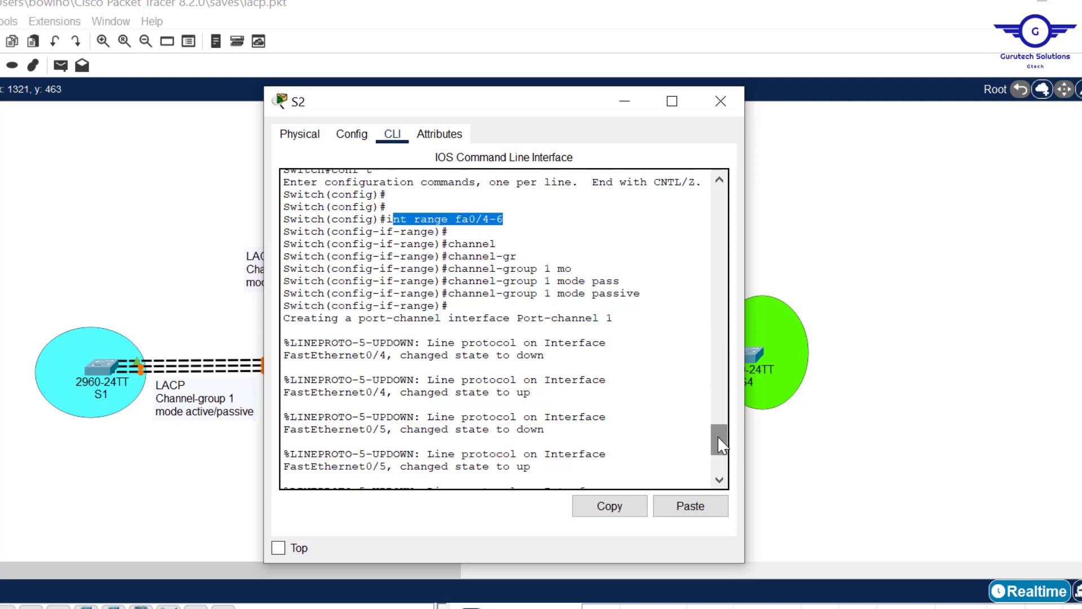
left_click_drag(718, 435, 719, 468)
left_click(444, 457)
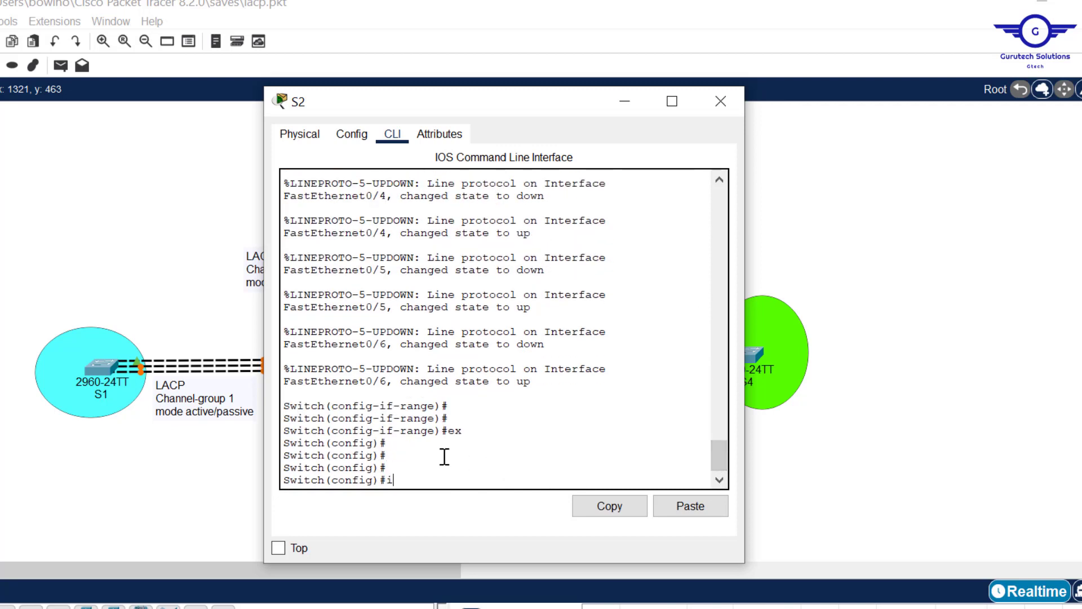
- Configure interface port-channel 1 on S2 with switchport mode trunk, and exit to global configuration mode
type("int port-channel")
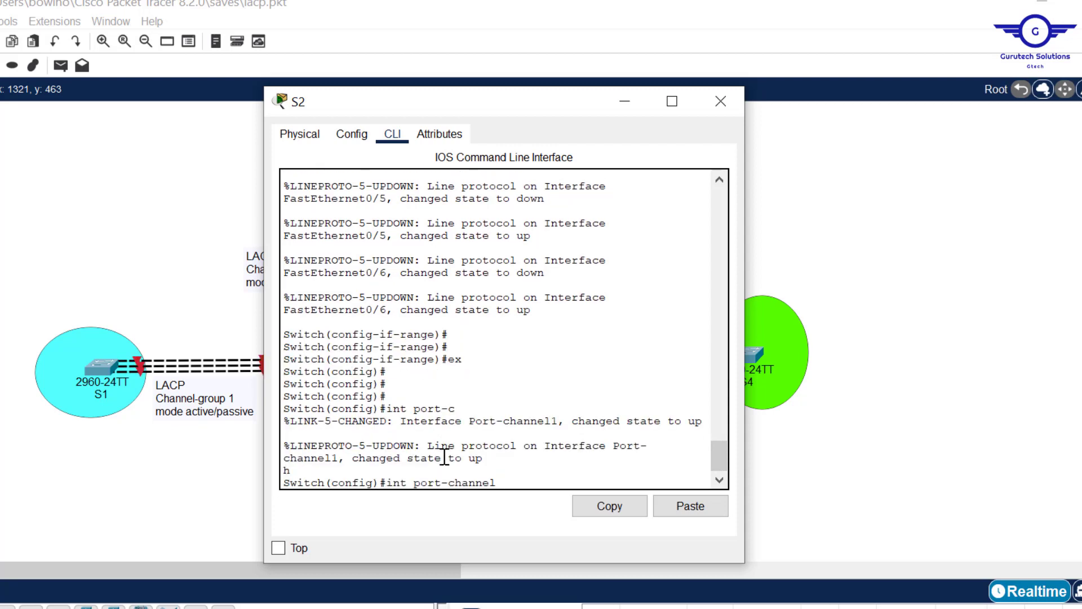
type(" 1")
key("Return")
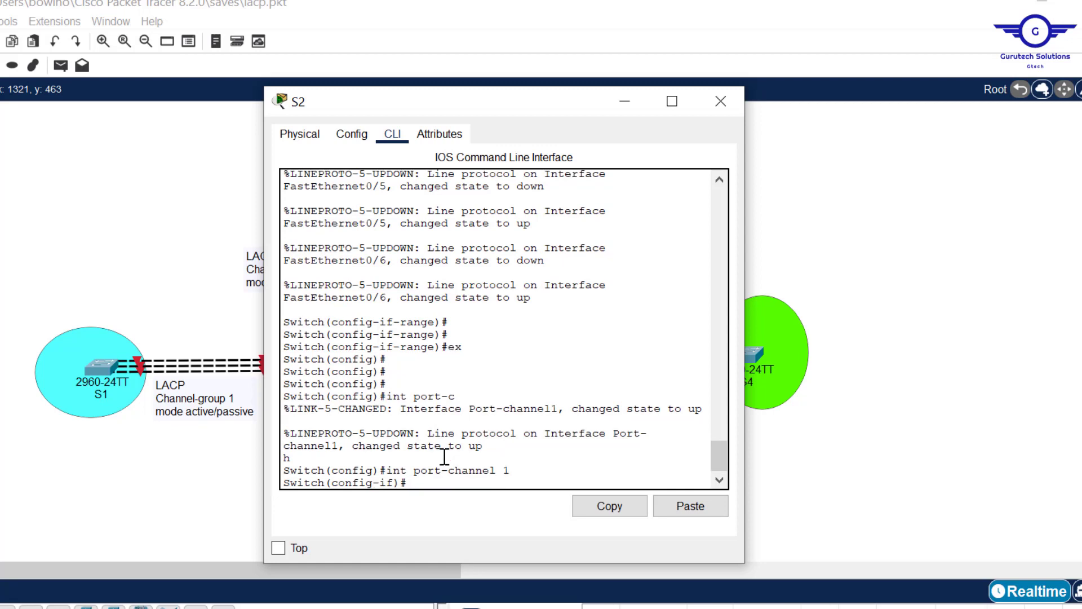
type("swit")
key("Tab")
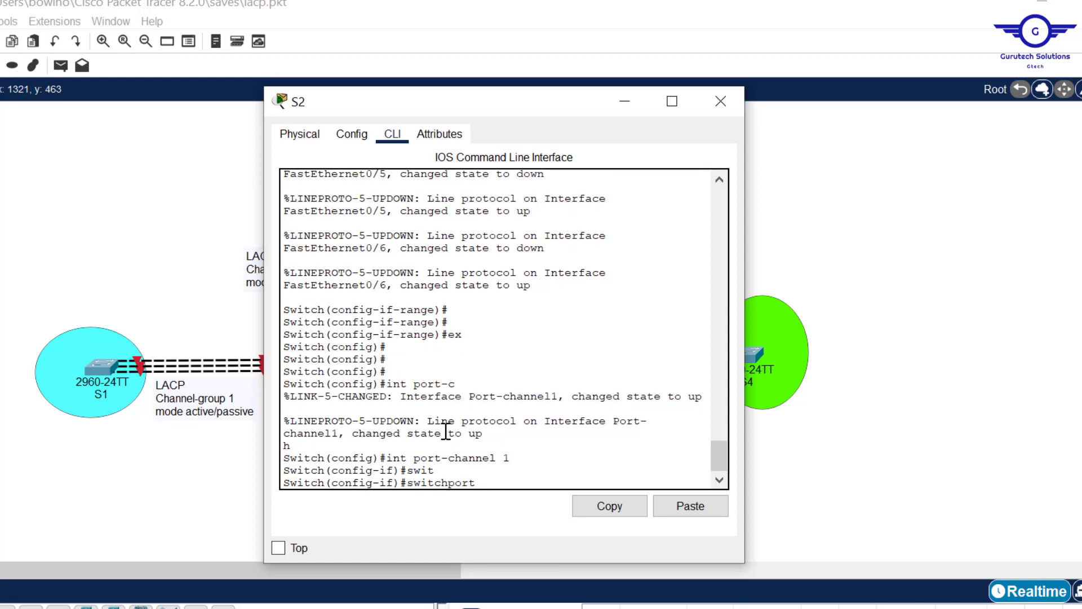
type("m")
key("Tab")
type("tr")
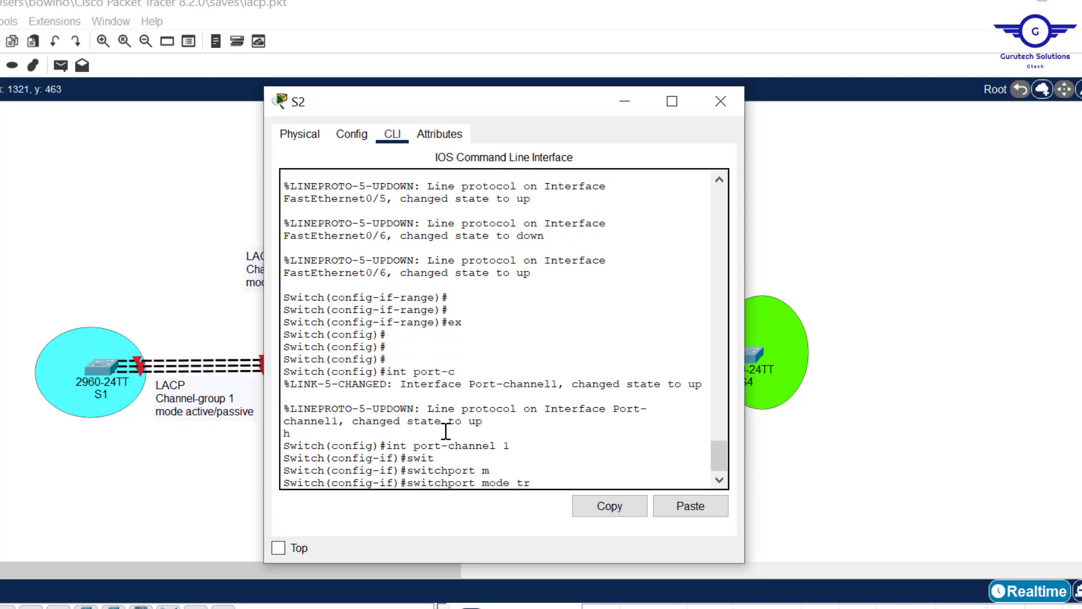
key("Tab")
key("Return")
type("ex")
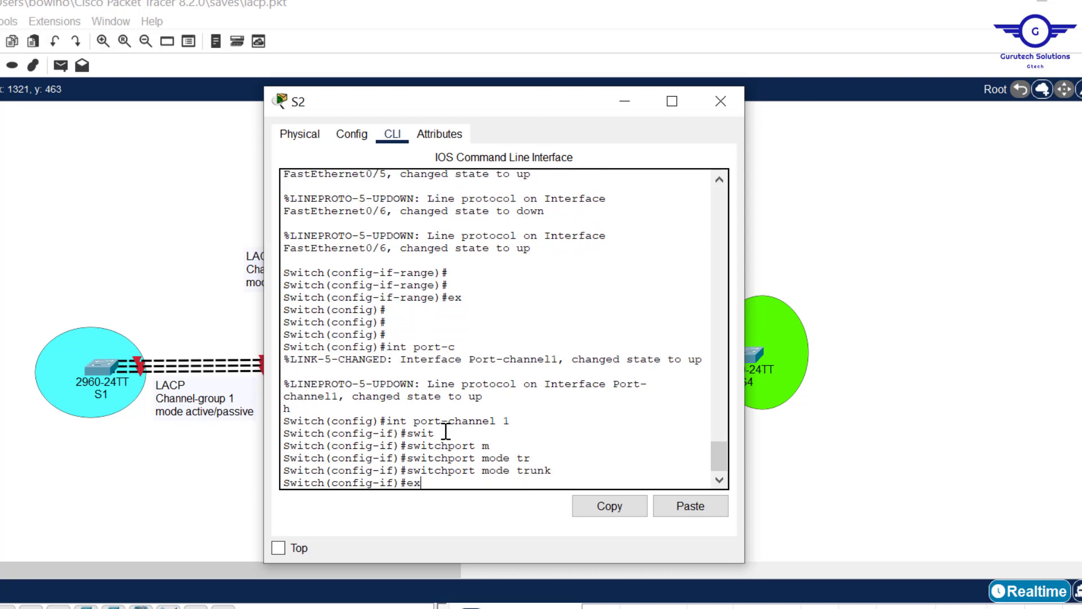
key("Return")
key("Return")
key("Return")
key("Return")
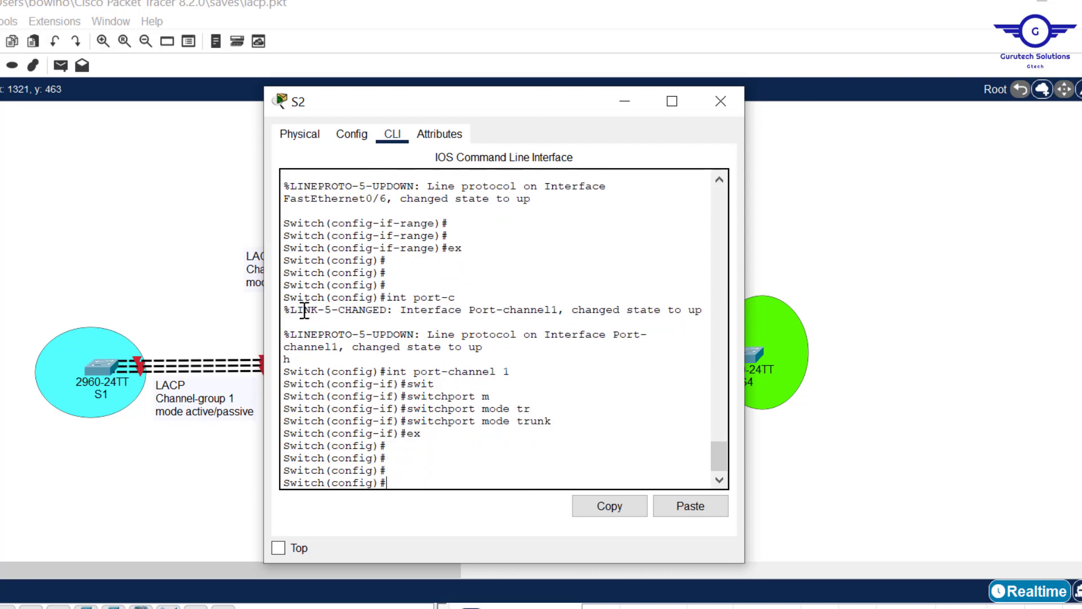
- Check the S1–S2 link status in the topology and examine the Channel-group 2 links between S2 and MLS1
left_click(93, 274)
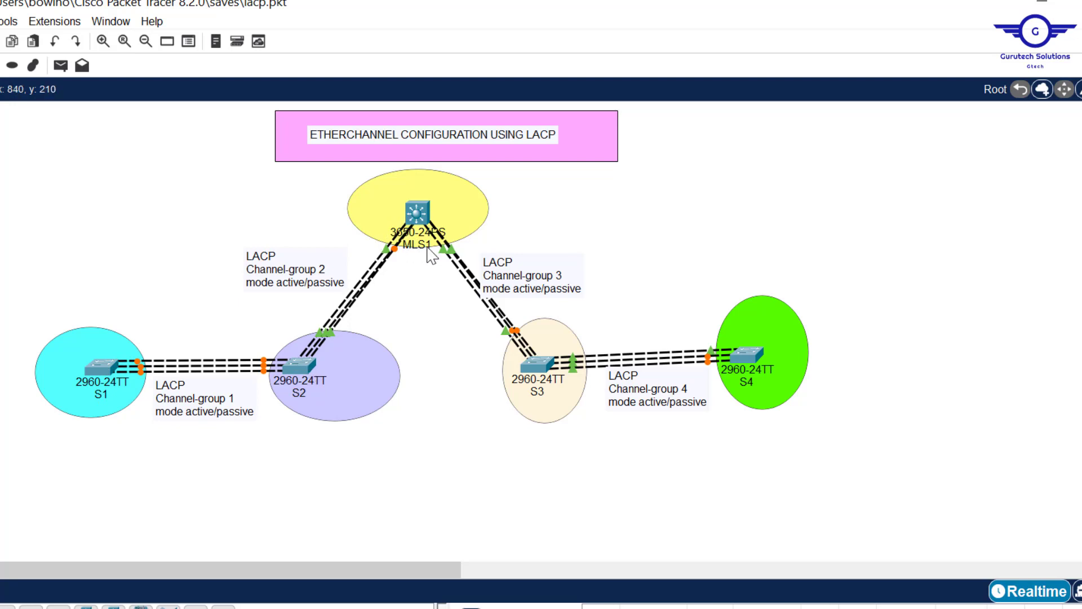
mouse_move(435, 252)
left_click(299, 361)
left_click(191, 215)
left_click(302, 360)
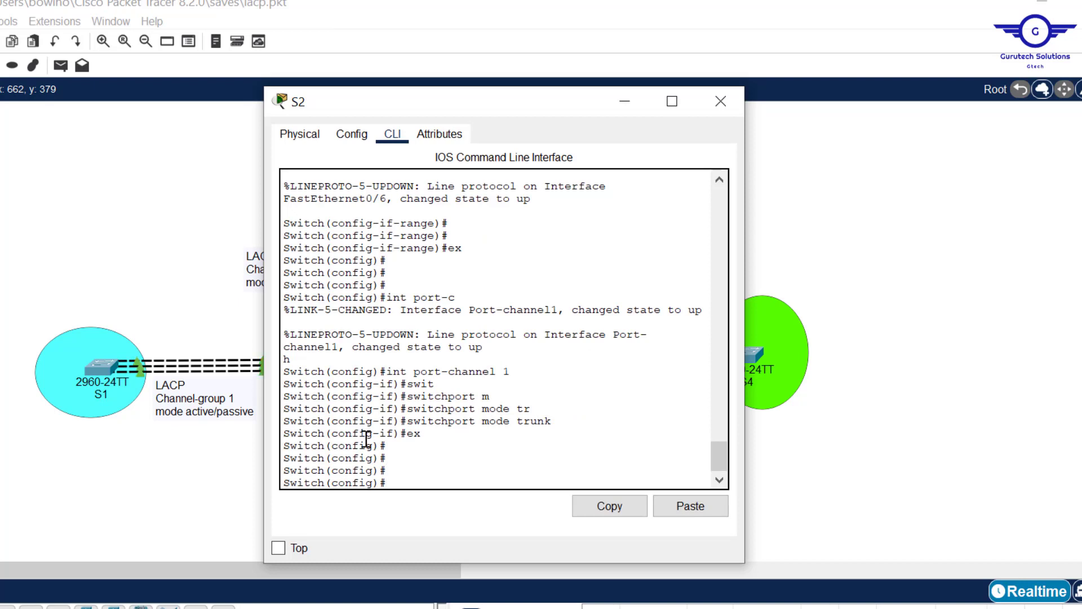
left_click(87, 274)
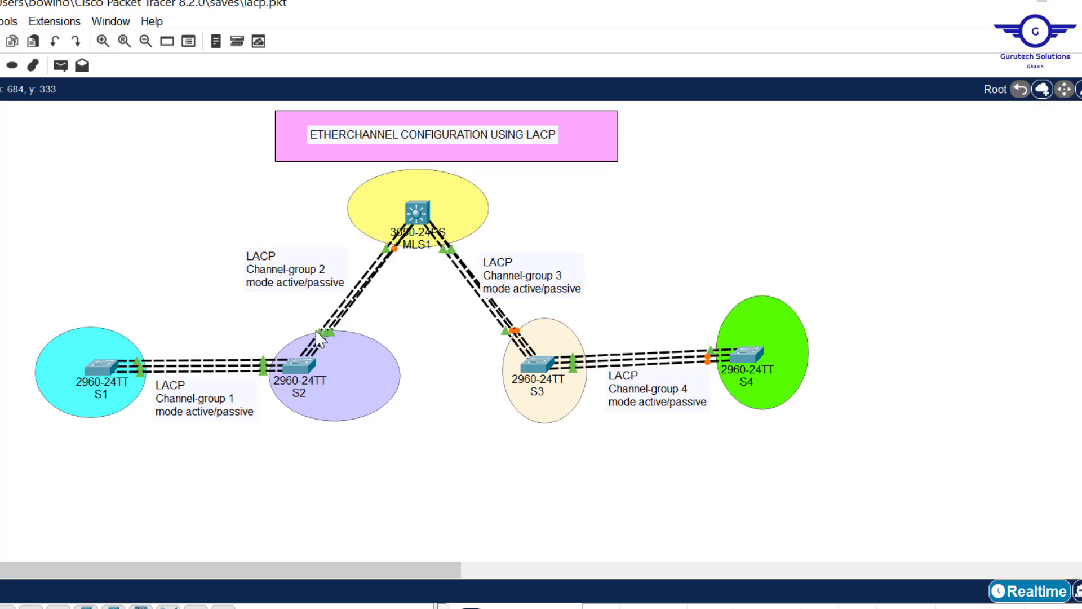
- Reopen S2's command line and enter interface range configuration for fa0/1-3
left_click(295, 366)
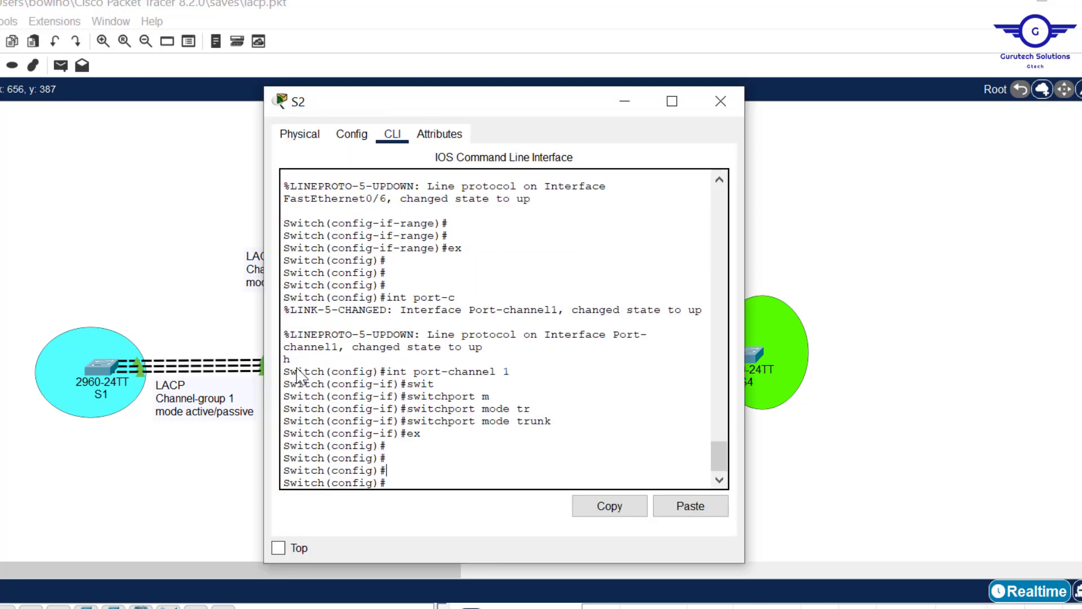
type("int range fa0/1-3")
key("Return")
key("Return")
key("Return")
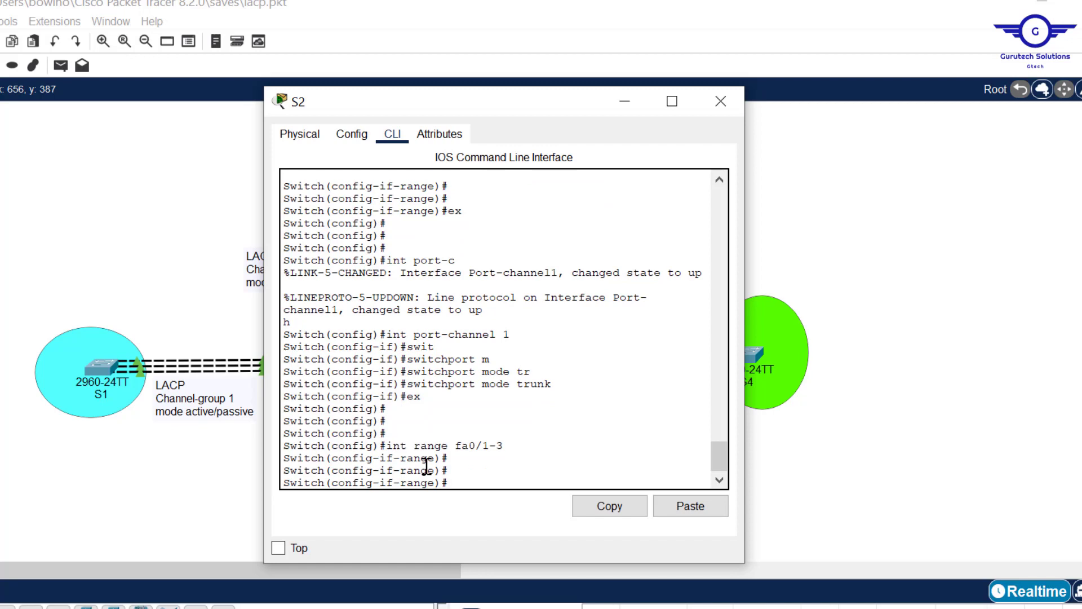
- Assign S2's fa0/1-3 interface range to channel-group 2 in mode active
type("chann")
key("Tab")
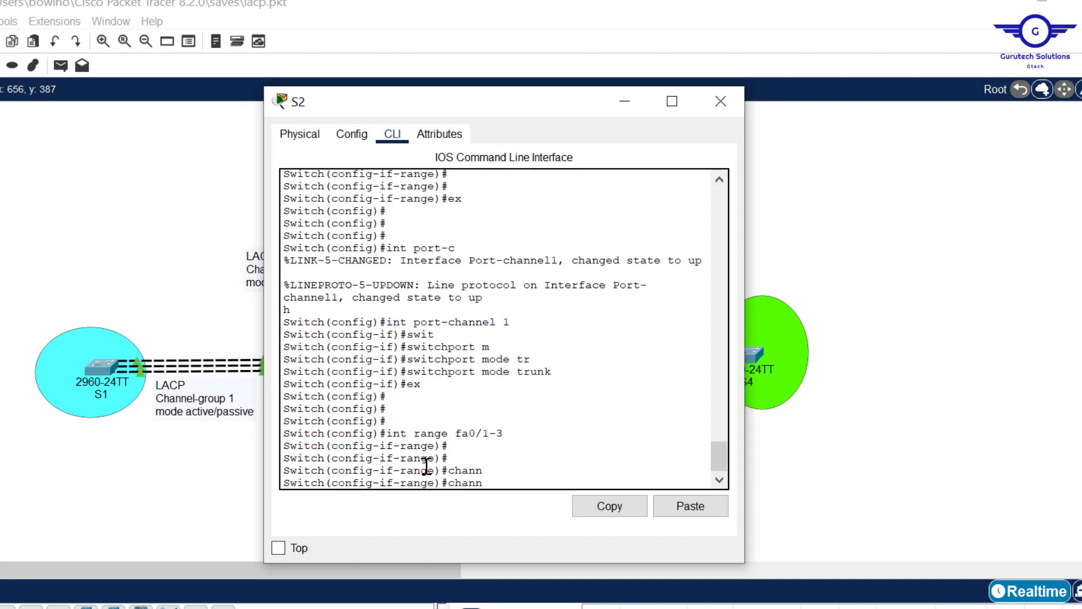
type("el-g")
key("Tab")
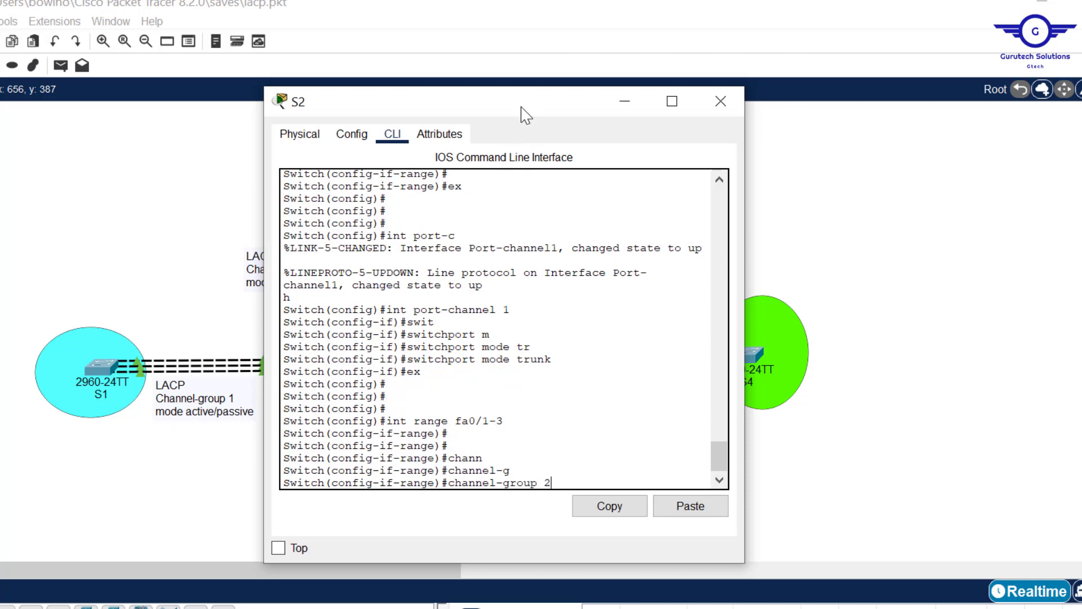
left_click_drag(519, 113, 711, 147)
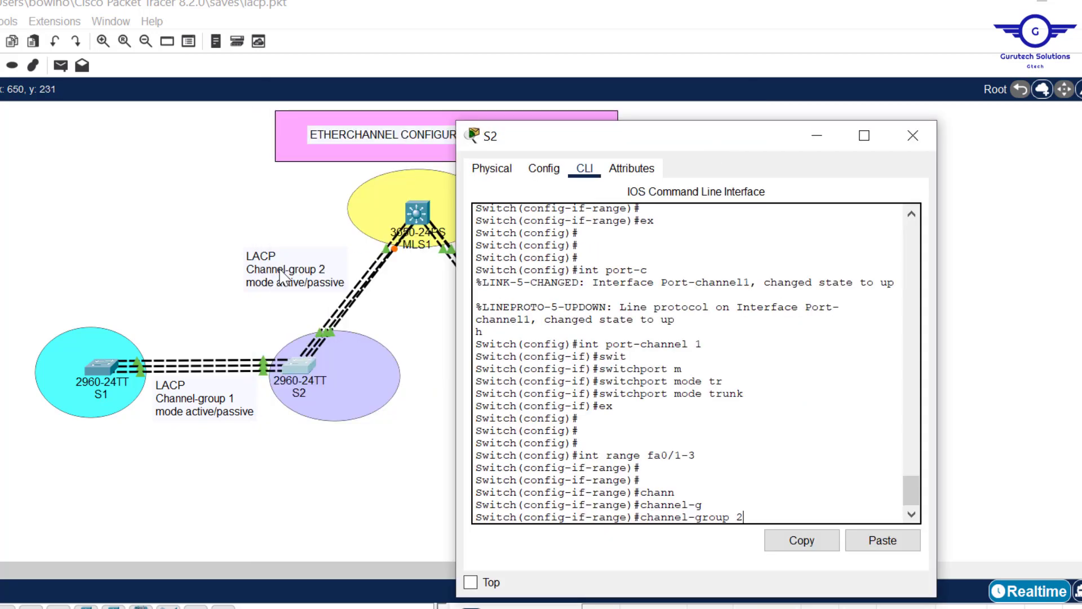
left_click_drag(746, 149, 500, 147)
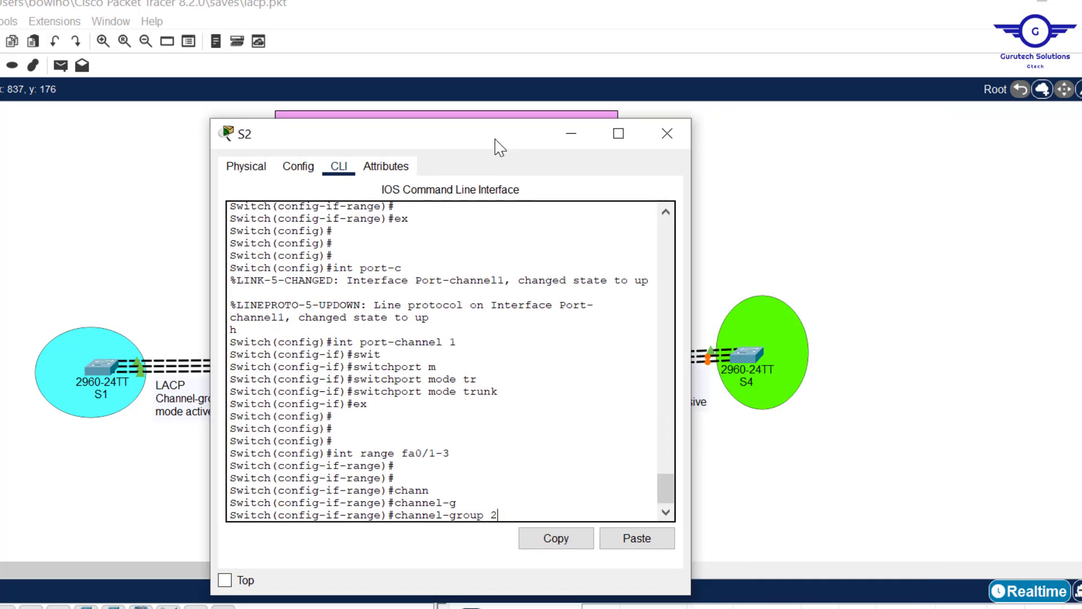
key("Tab")
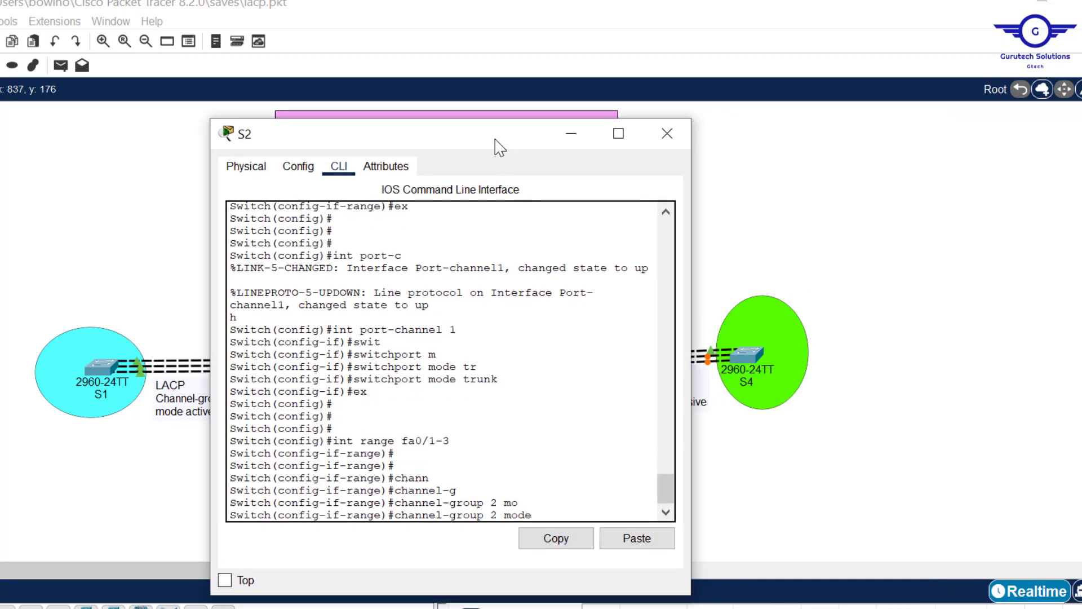
type("pass")
key("Tab")
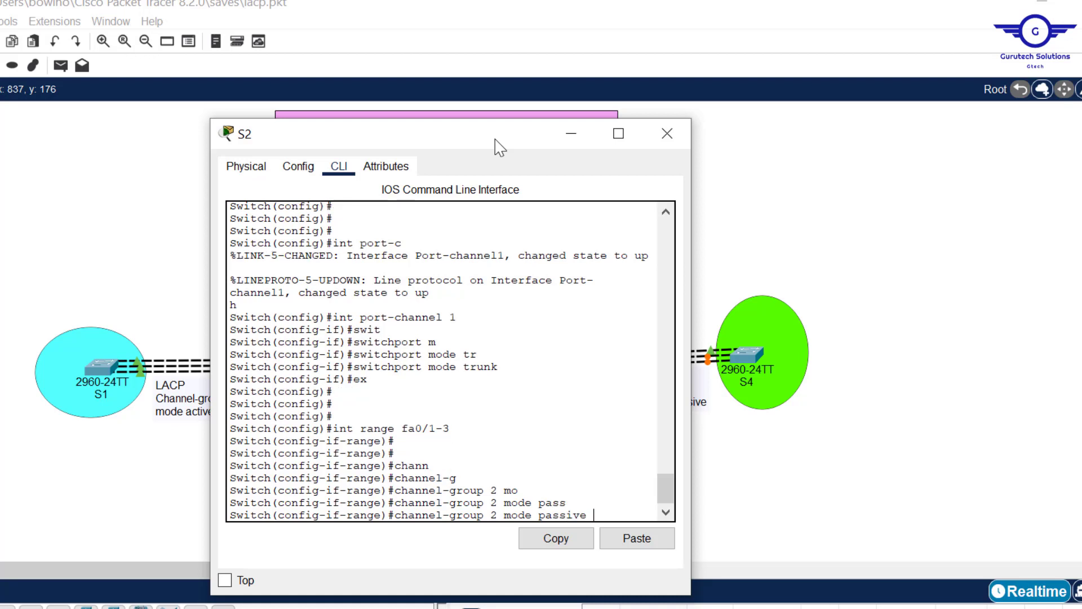
key("BackSpace")
key("BackSpace")
key("BackSpace")
key("BackSpace")
type("act")
key("Tab")
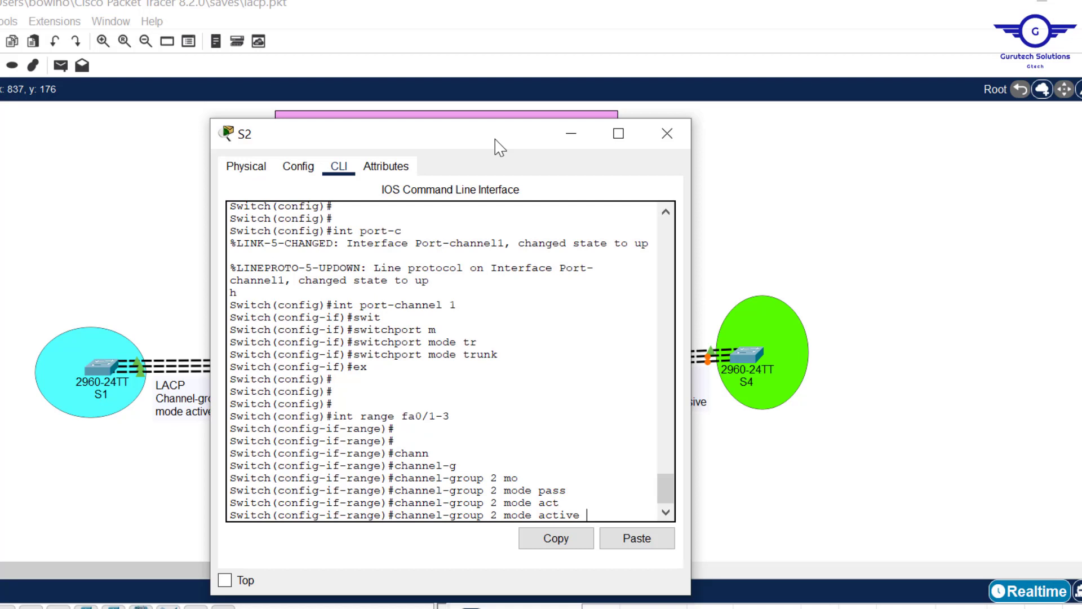
key("Return")
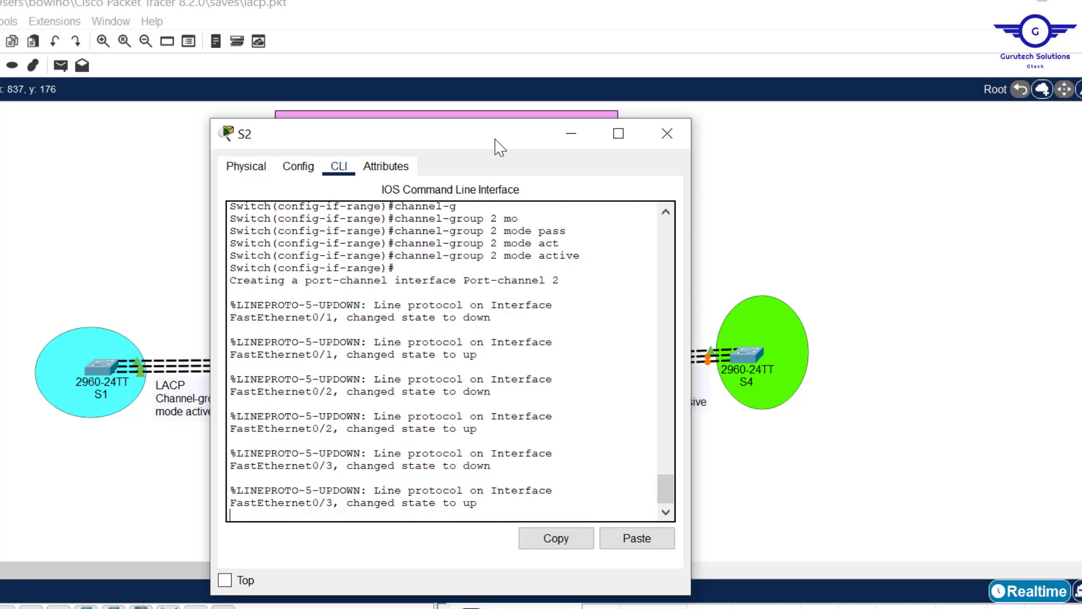
- Exit interface range configuration on S2 and write the command for interface port-channel 2 without running it
key("Return")
key("Return")
type("e)#e")
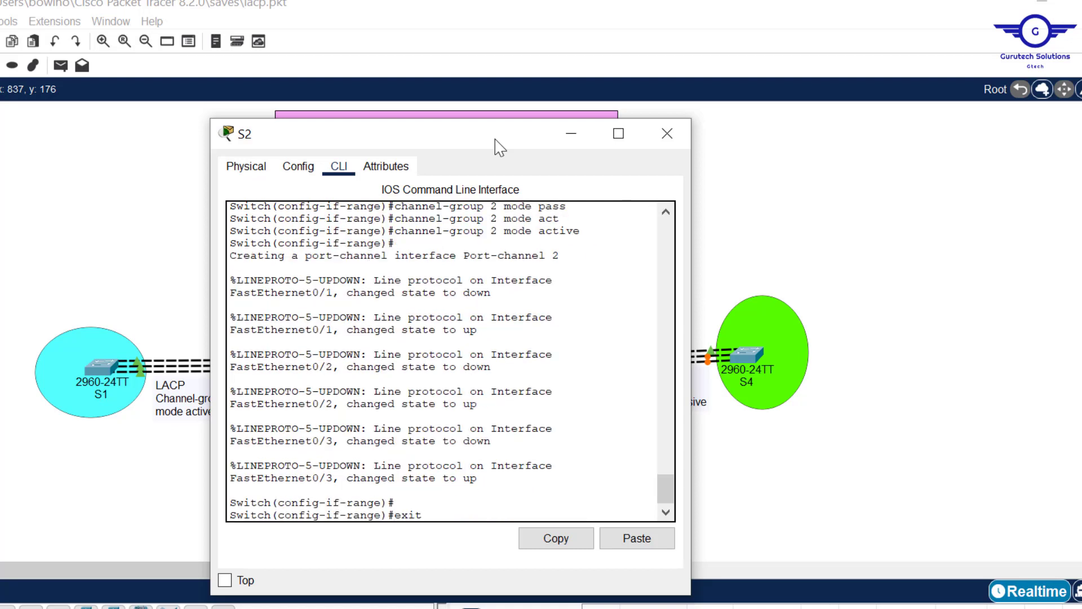
type("xit")
key("Return")
key("Return")
key("Return")
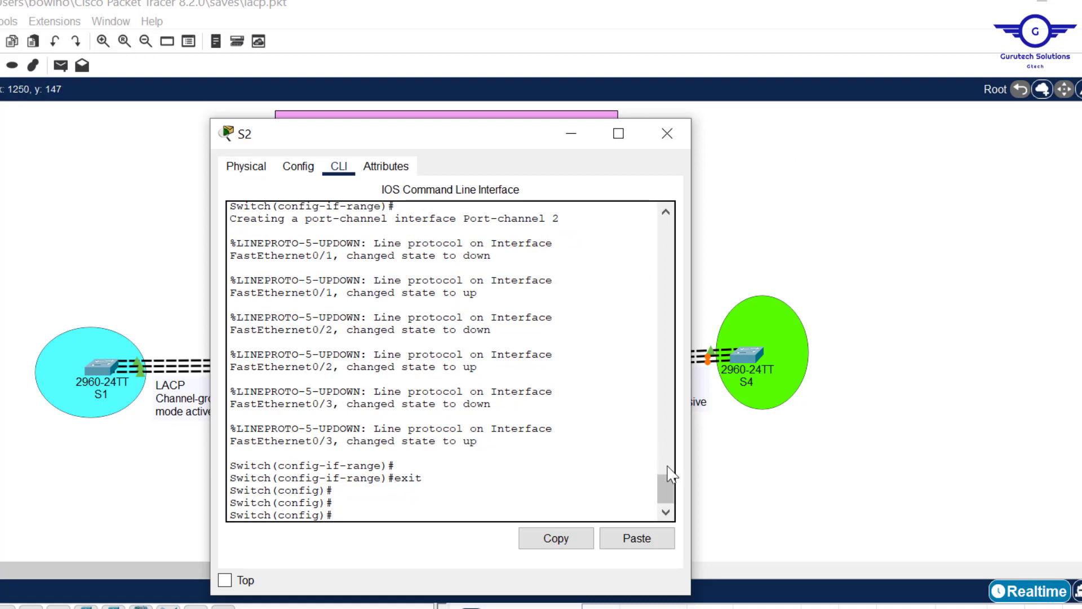
type("int")
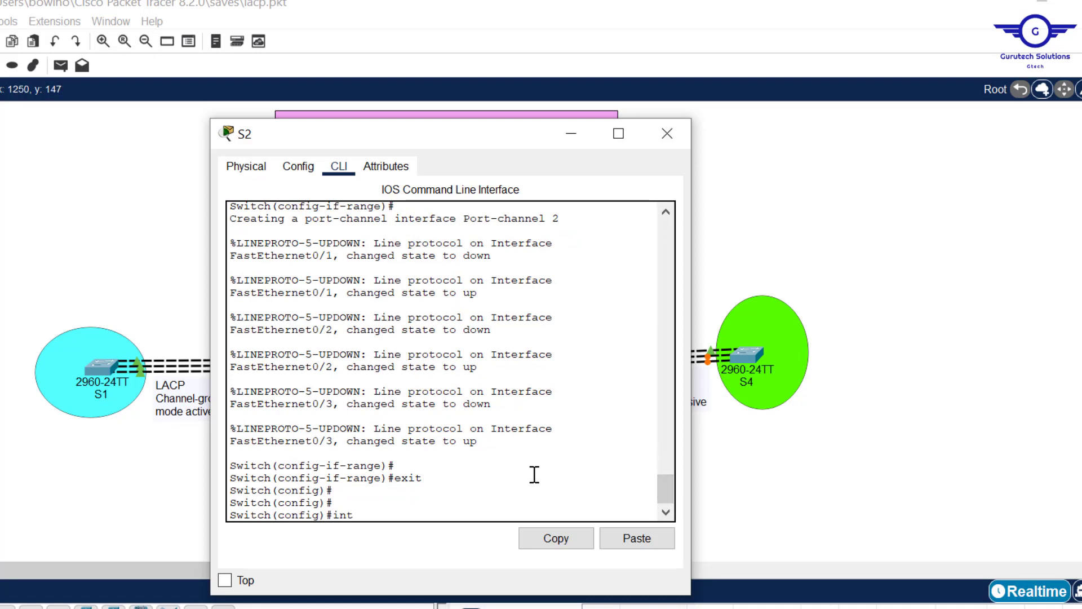
type(" port-cha")
key("Tab")
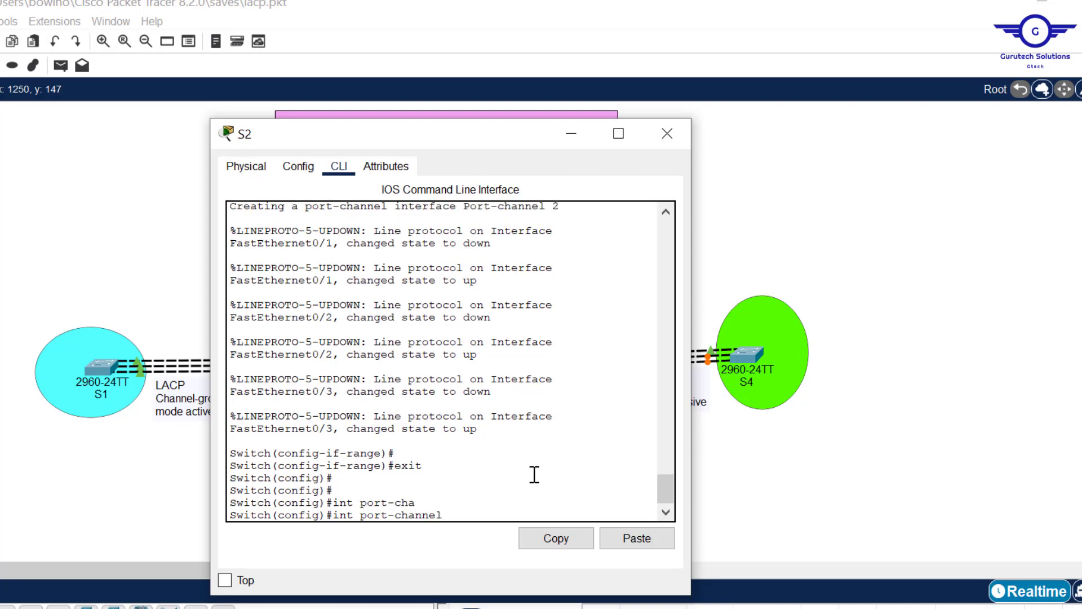
type("2")
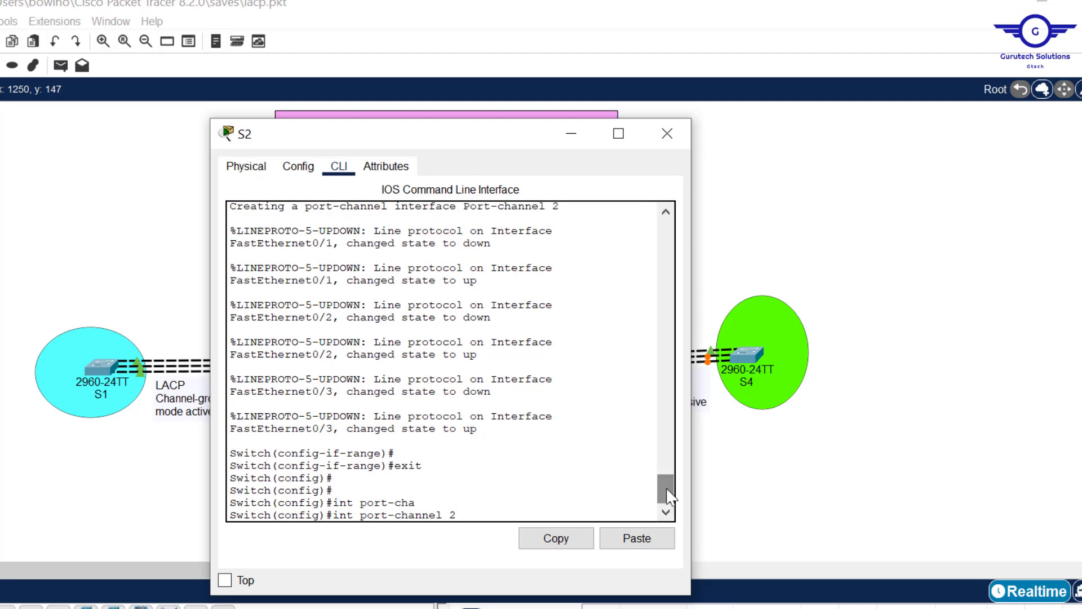
- Review the interface range and the created port-channel number in S2's command history, and return to the pending command
left_click_drag(669, 495, 662, 462)
left_click_drag(450, 325, 418, 324)
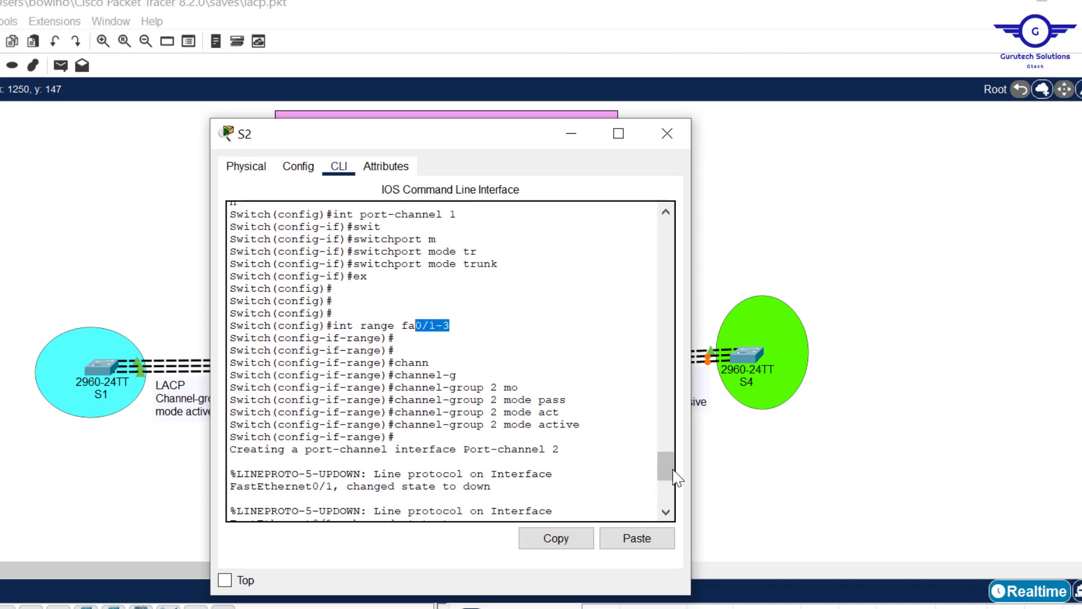
left_click_drag(667, 466, 671, 488)
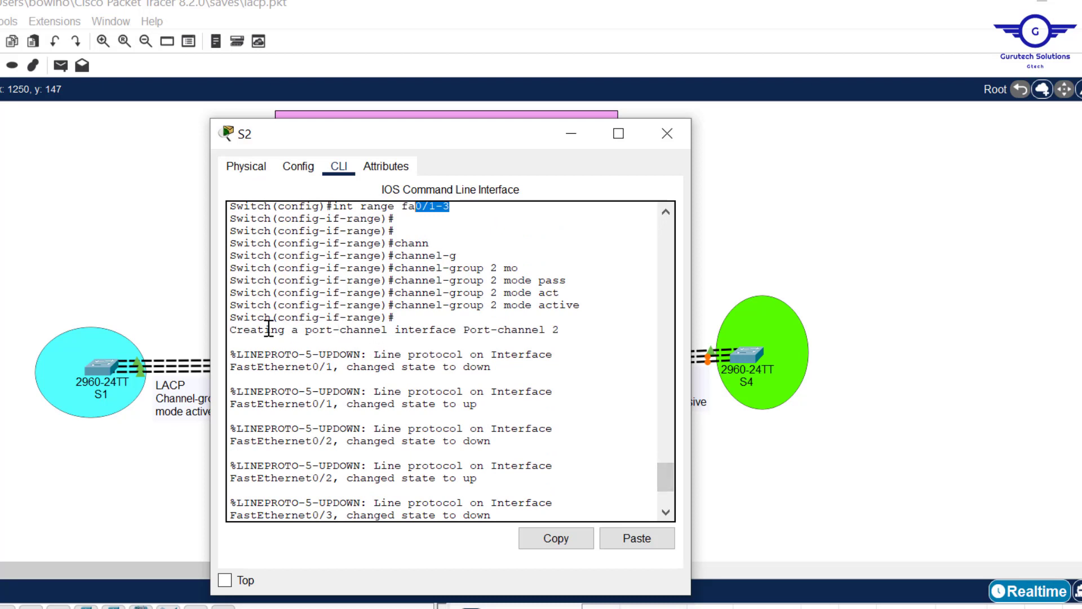
left_click(313, 327)
left_click_drag(459, 331, 569, 332)
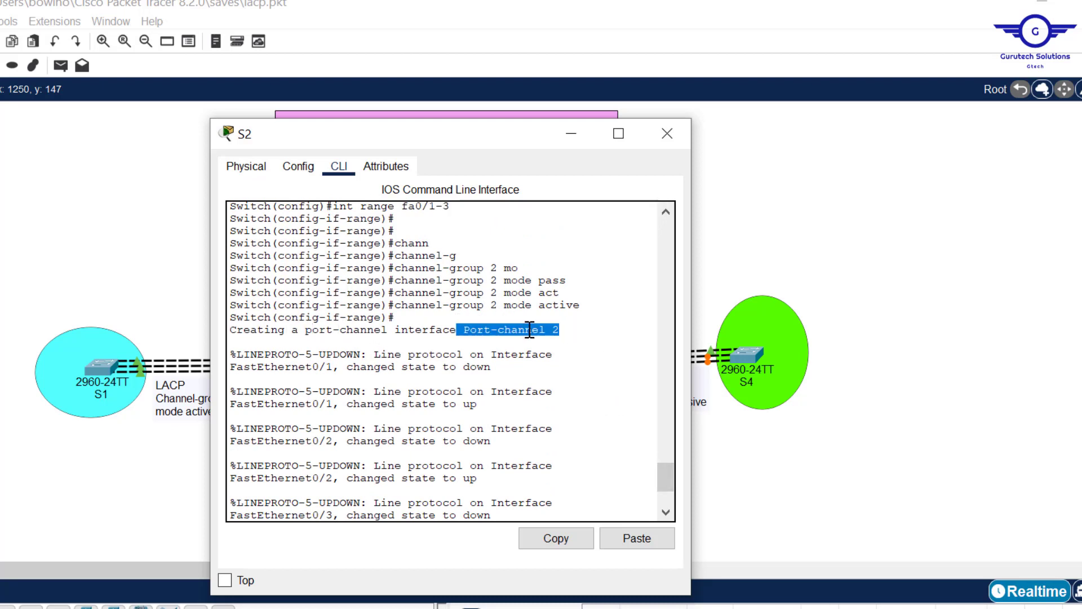
left_click_drag(664, 471, 663, 510)
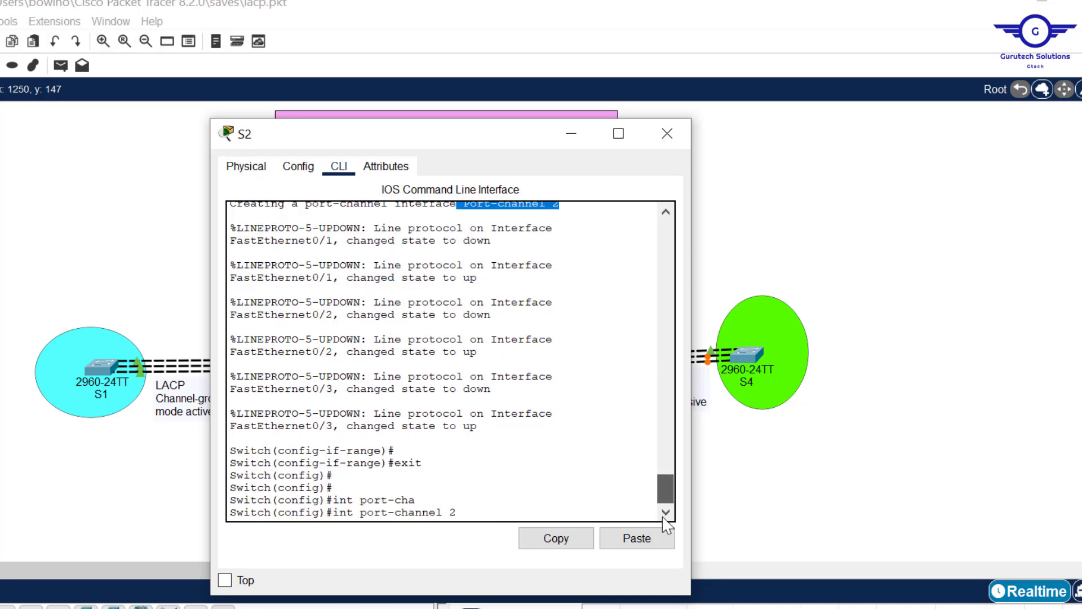
left_click(532, 508)
- Configure interface port-channel 2 on S2 with switchport mode trunk, and exit to global configuration mode
key("Return")
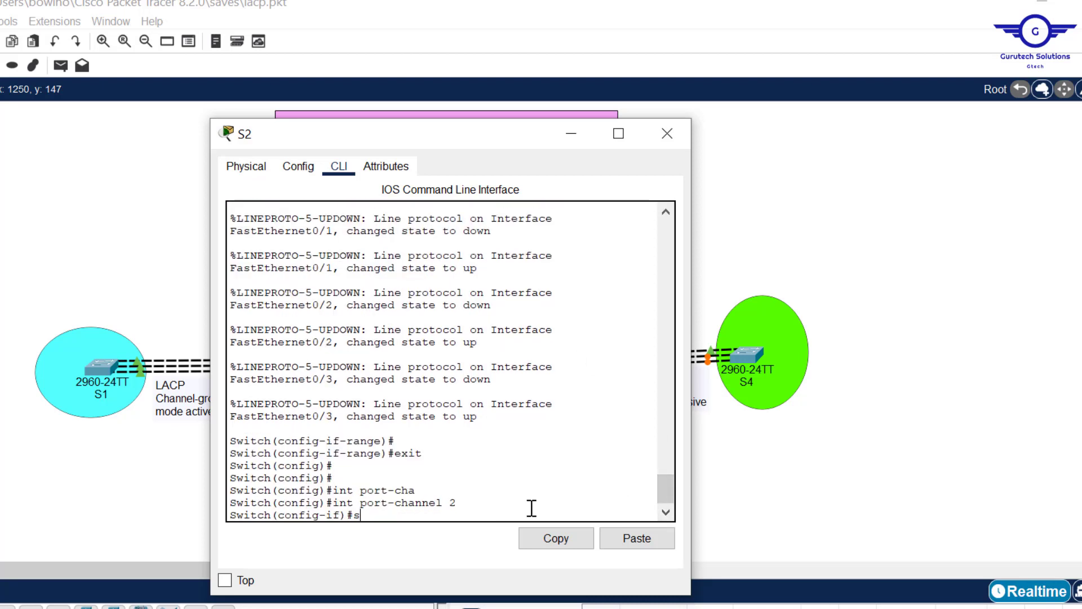
type("switc")
key("Tab")
type("m")
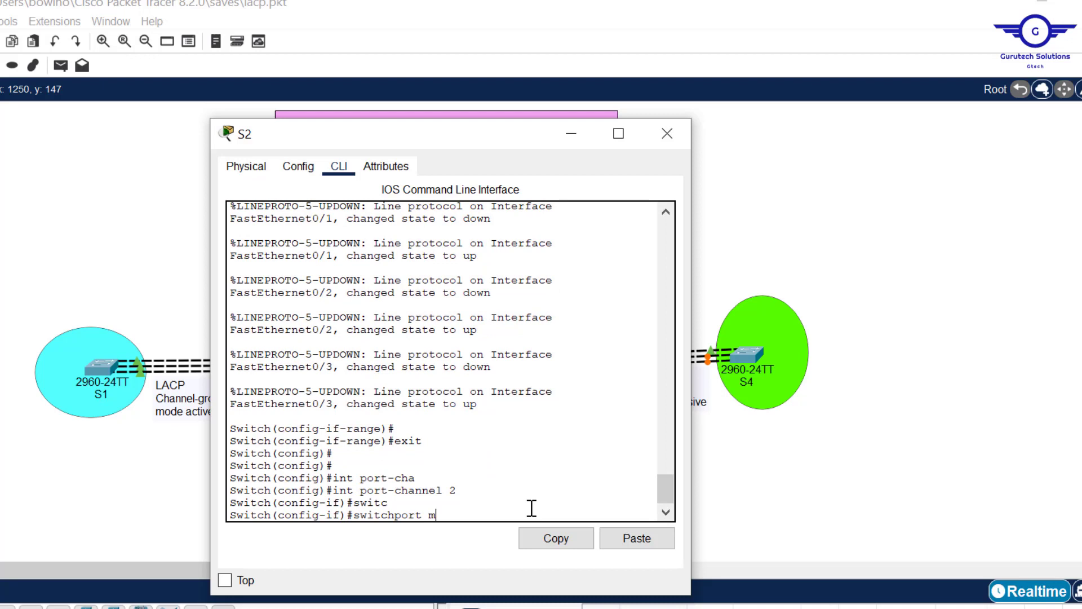
key("Tab")
type("tr")
key("Tab")
key("Return")
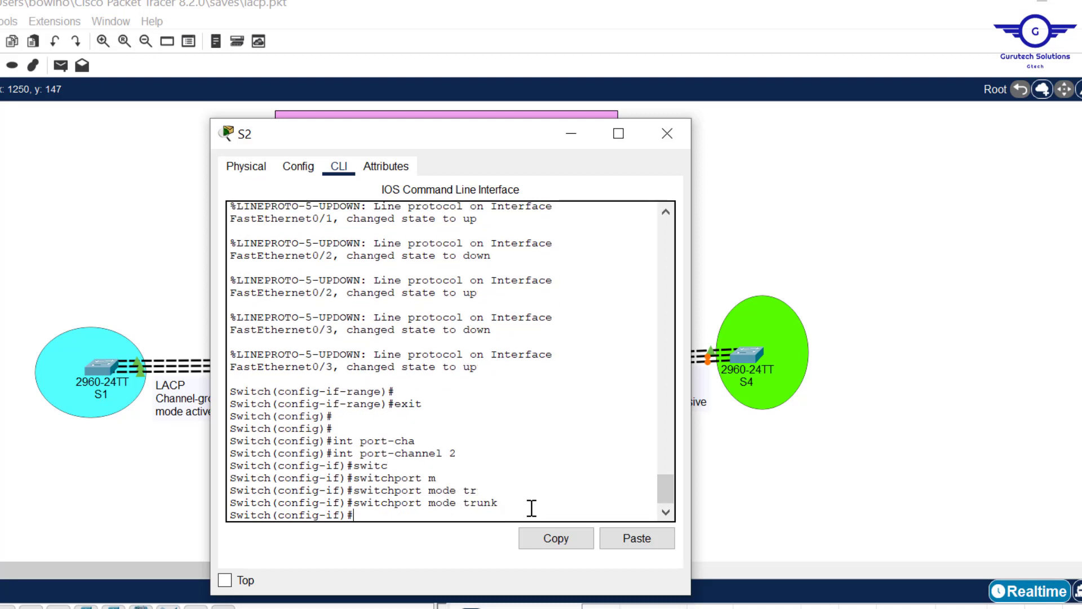
type("ex")
key("Return")
key("Return")
key("Return")
key("Return")
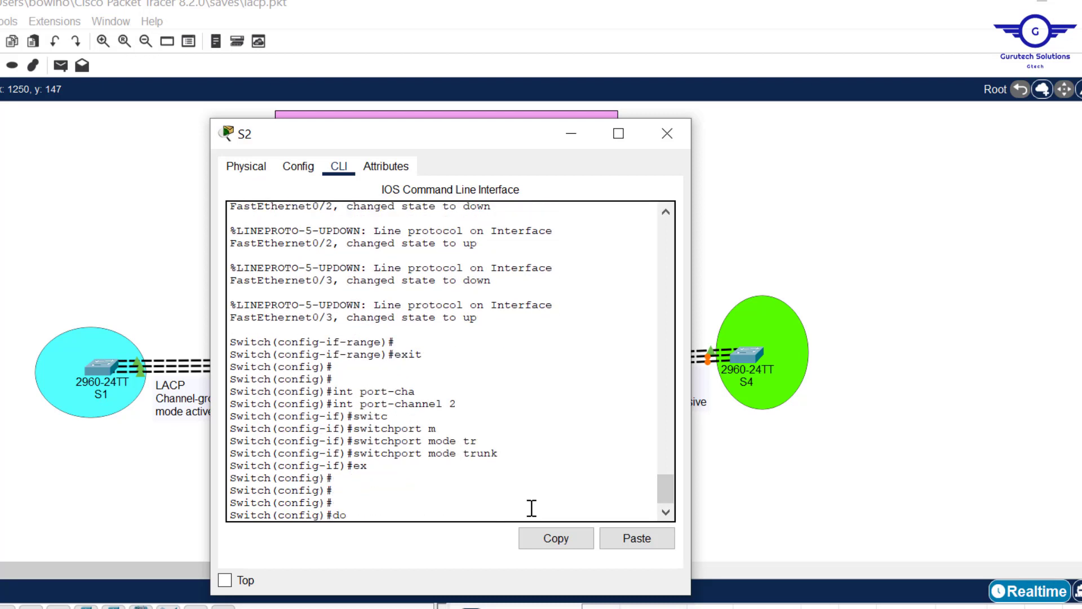
- Save S2's running configuration with do wr
type("do wr")
key("Return")
key("Return")
key("Return")
key("Return")
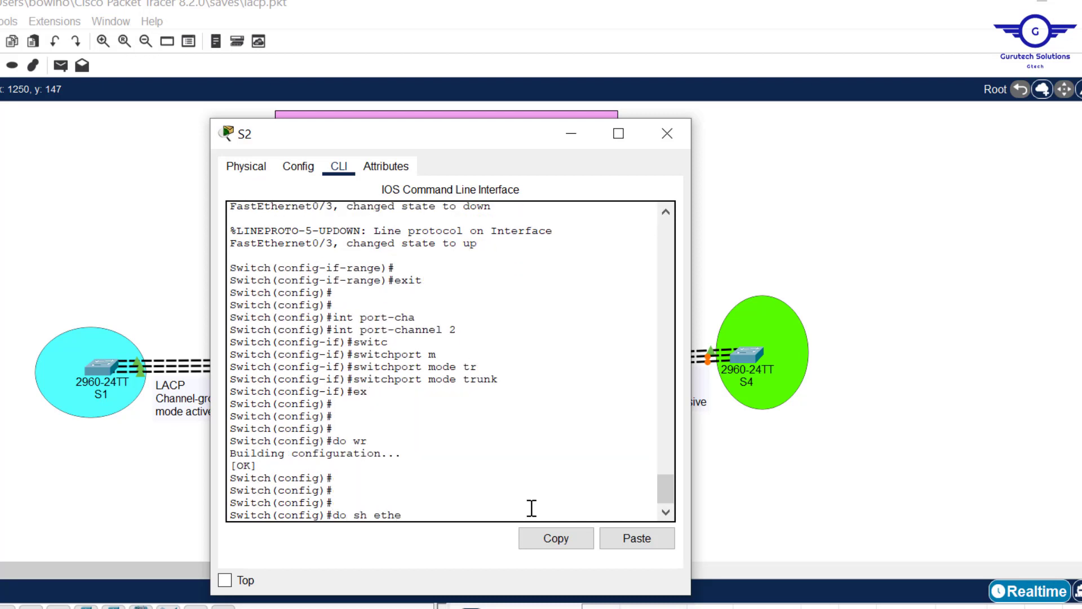
- Display the EtherChannel group listing on S2 with do sh etherchannel
type("nnel")
key("Return")
key("Return")
key("Return")
key("Return")
key("Return")
key("Return")
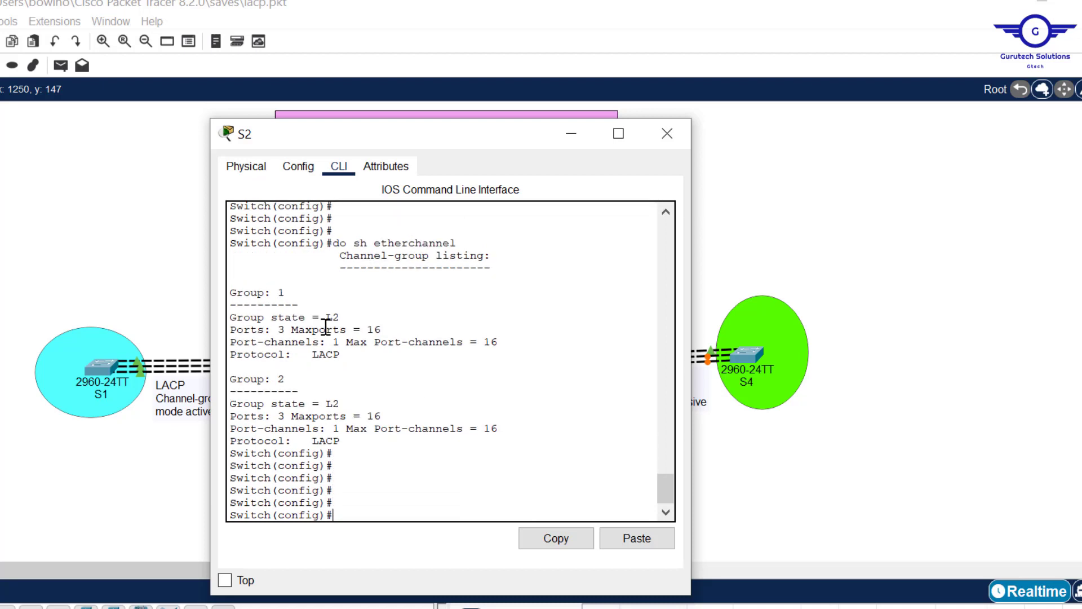
- Examine the number, ports and protocol of each channel group in S2's listing, and close the S2 window
triple_click(287, 291)
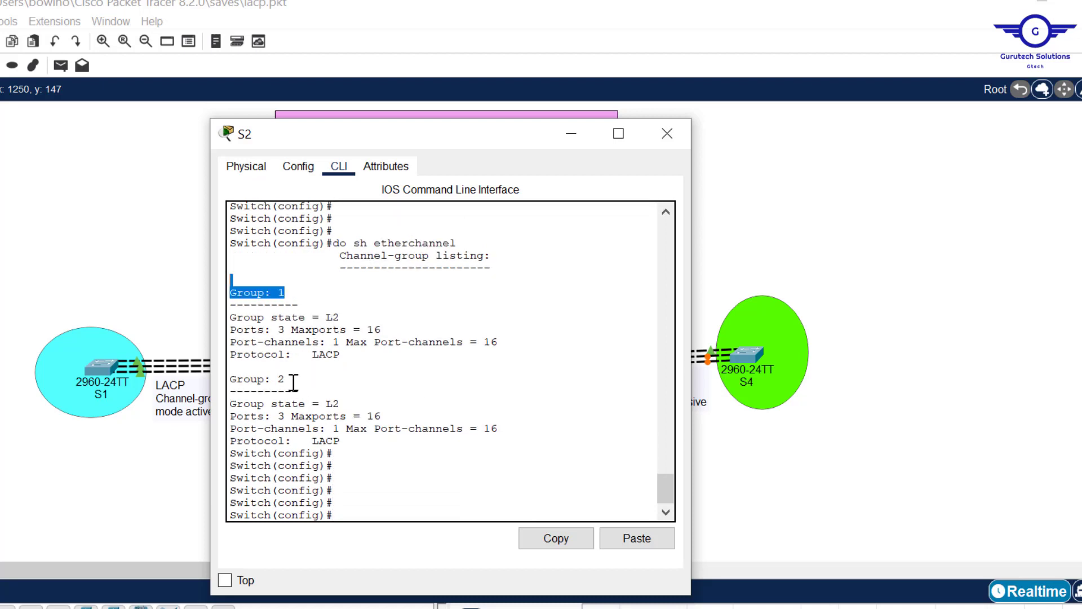
left_click_drag(286, 379, 271, 379)
double_click(281, 329)
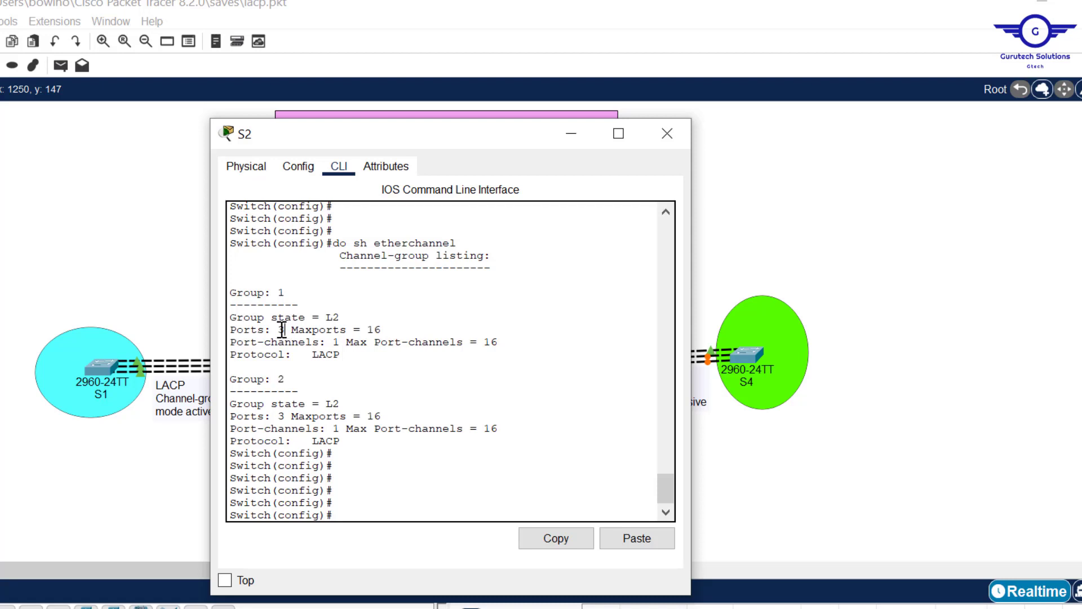
left_click_drag(340, 355, 317, 359)
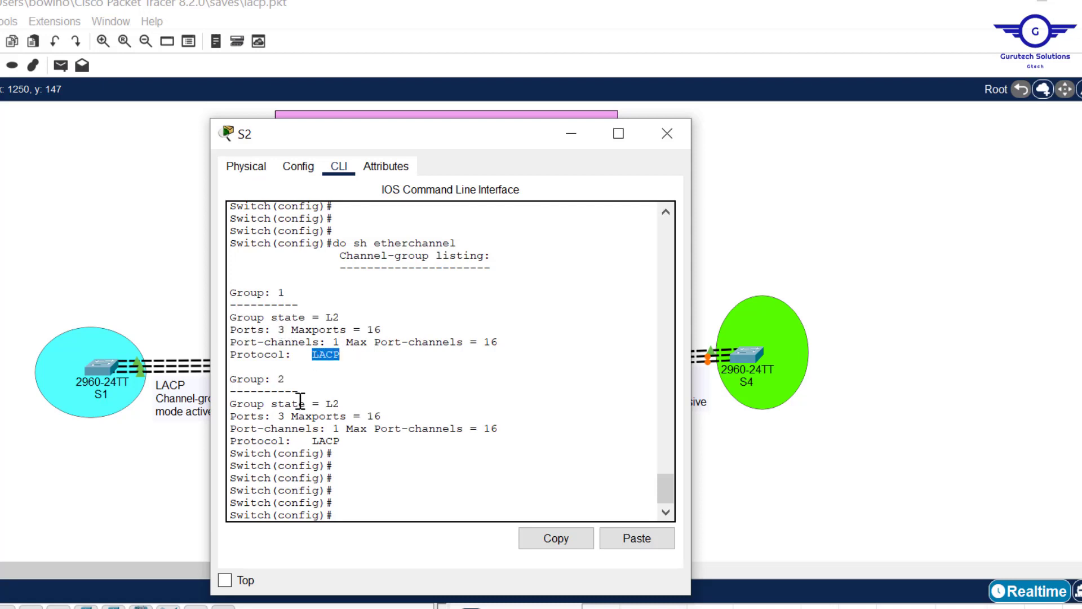
double_click(281, 416)
left_click_drag(337, 445, 313, 429)
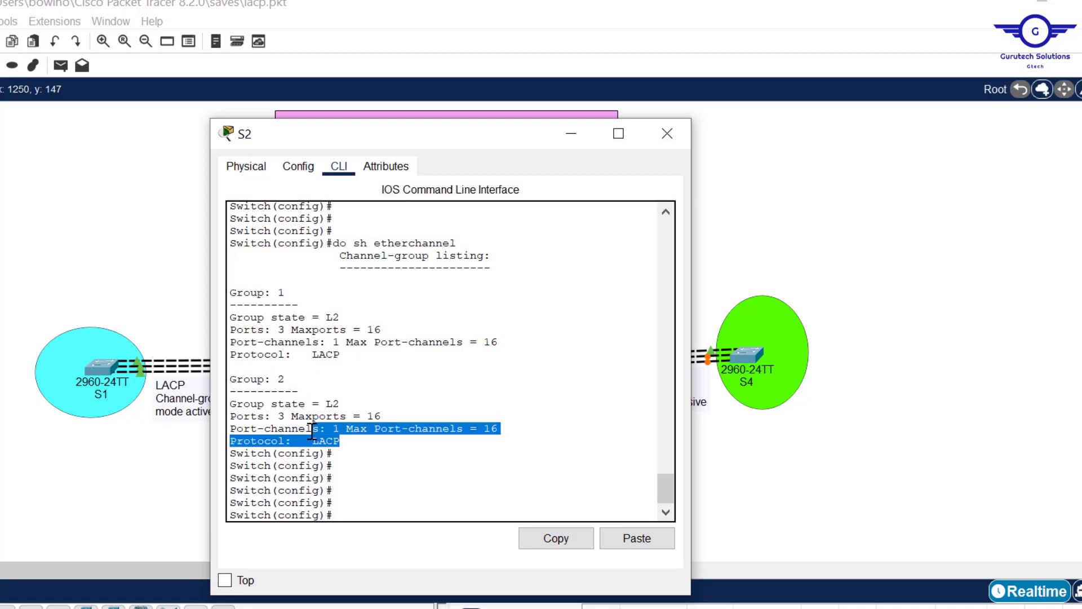
left_click(672, 131)
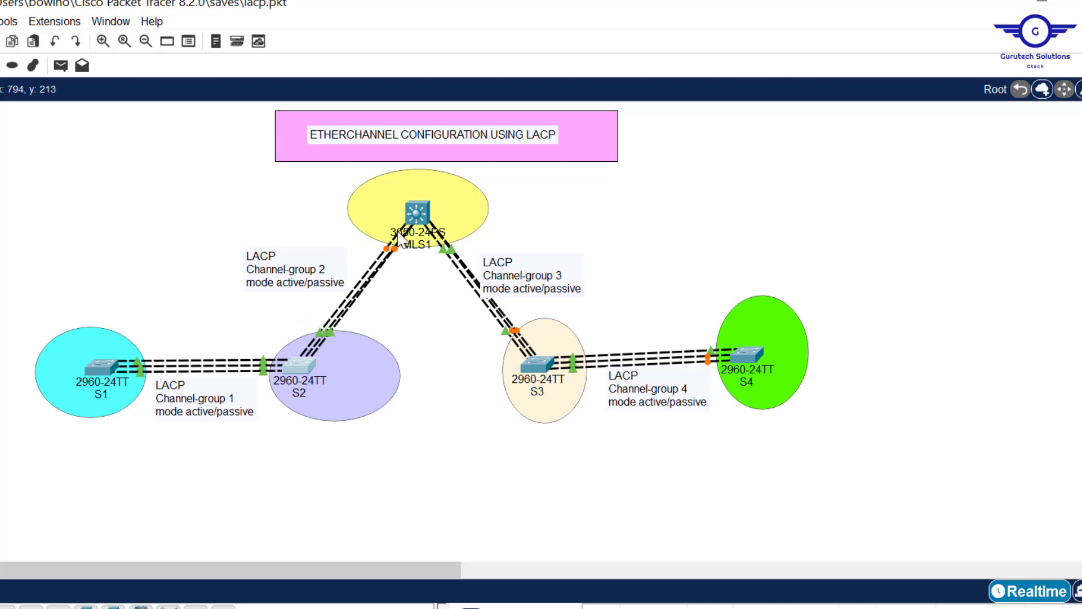
- Open the command line of multilayer switch MLS1 and decline the initial configuration dialog
left_click(416, 214)
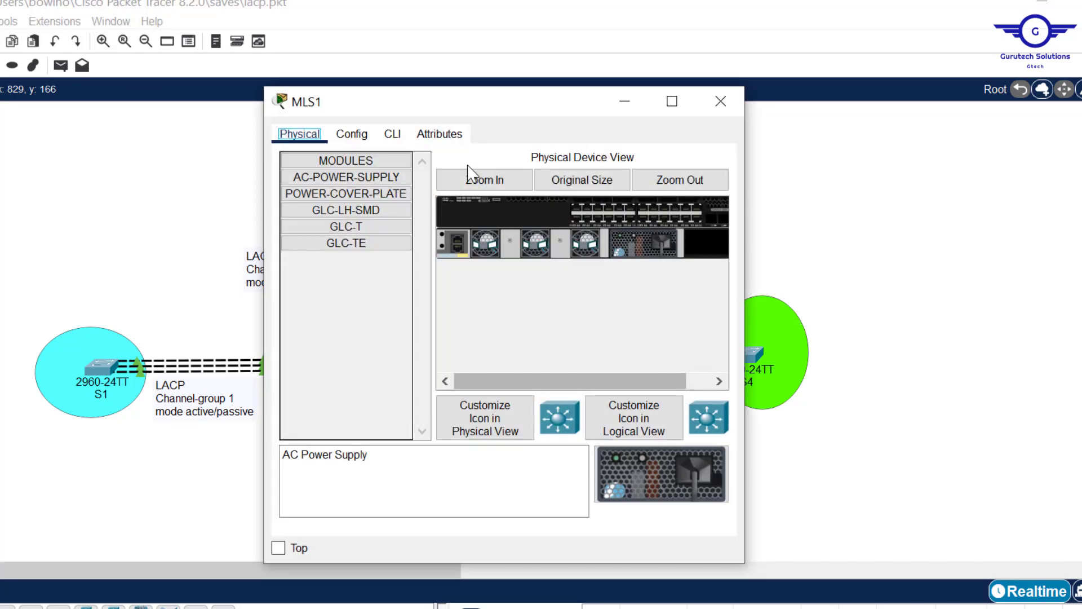
left_click(393, 135)
key("Return")
key("Return")
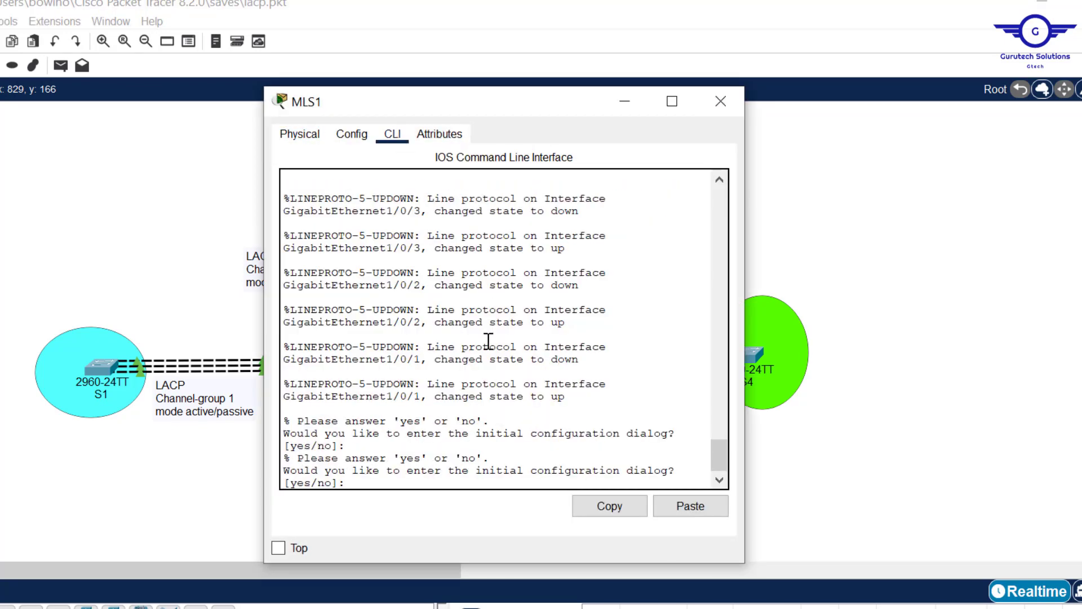
type("n")
key("Return")
- Enter privileged mode and global configuration mode on MLS1
key("Return")
key("Return")
key("Return")
type("en")
key("Return")
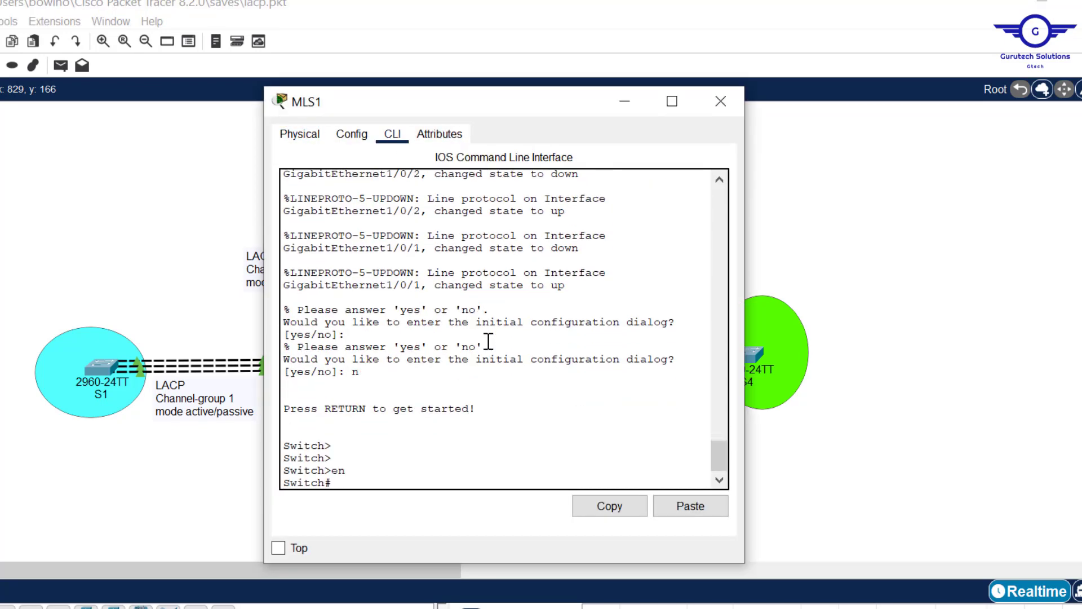
type("conf t")
key("Return")
key("Return")
key("Return")
key("Return")
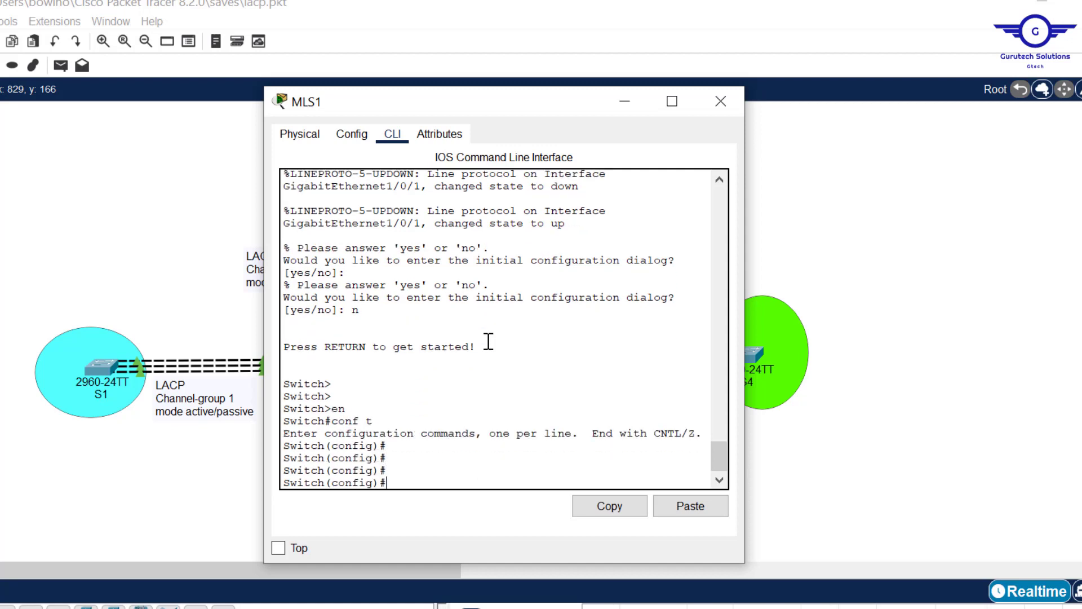
- Enter interface range configuration for gig1/0/1-3 on MLS1, and uncover the Channel-group 2 label in the topology
type("int range gig1/0")
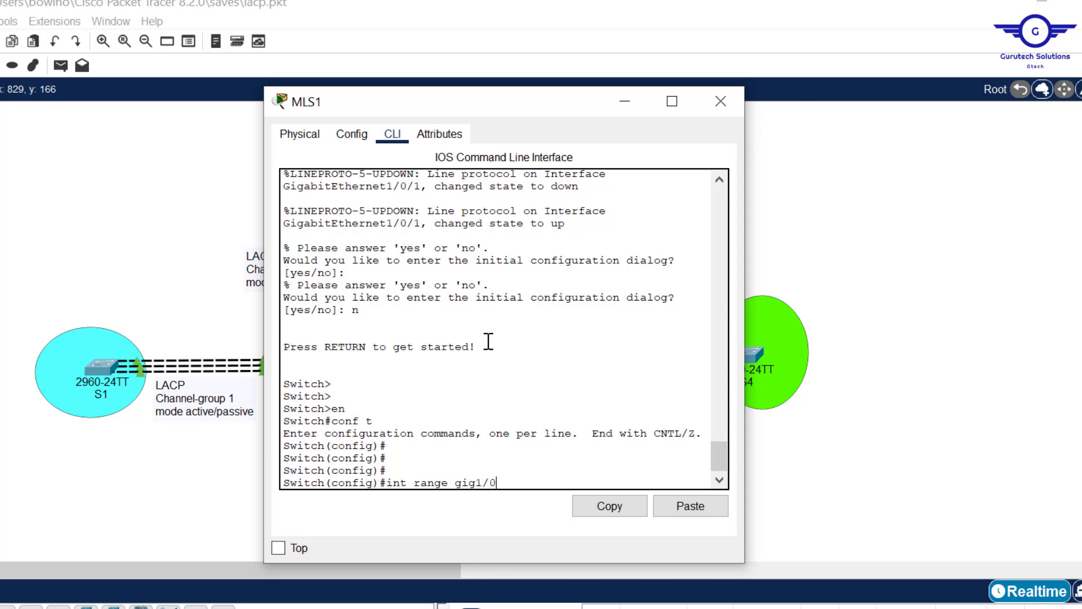
key("Return")
key("Return")
key("Return")
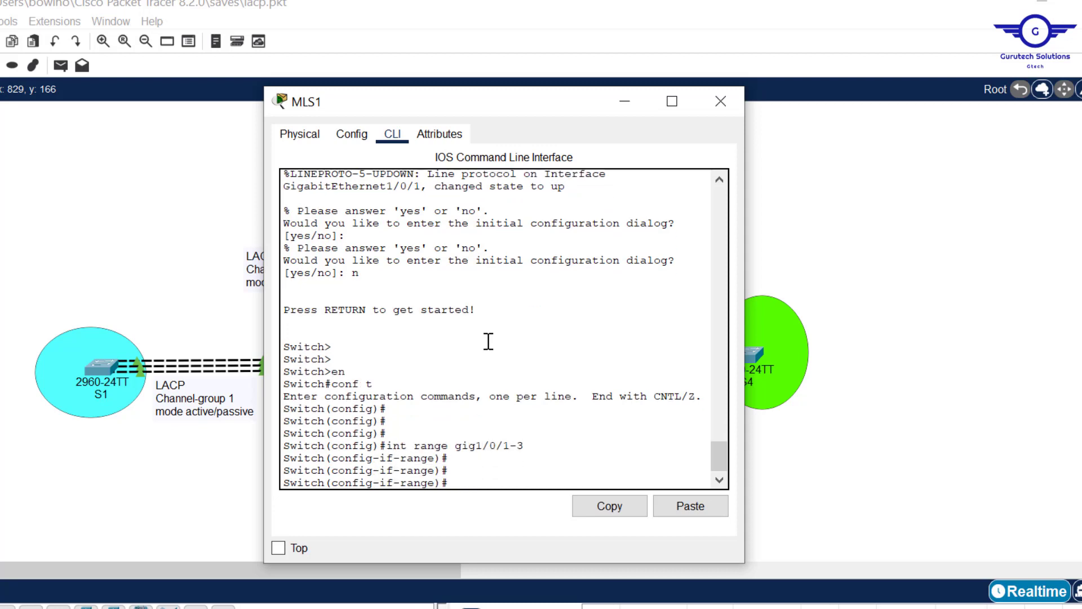
left_click_drag(495, 116, 664, 165)
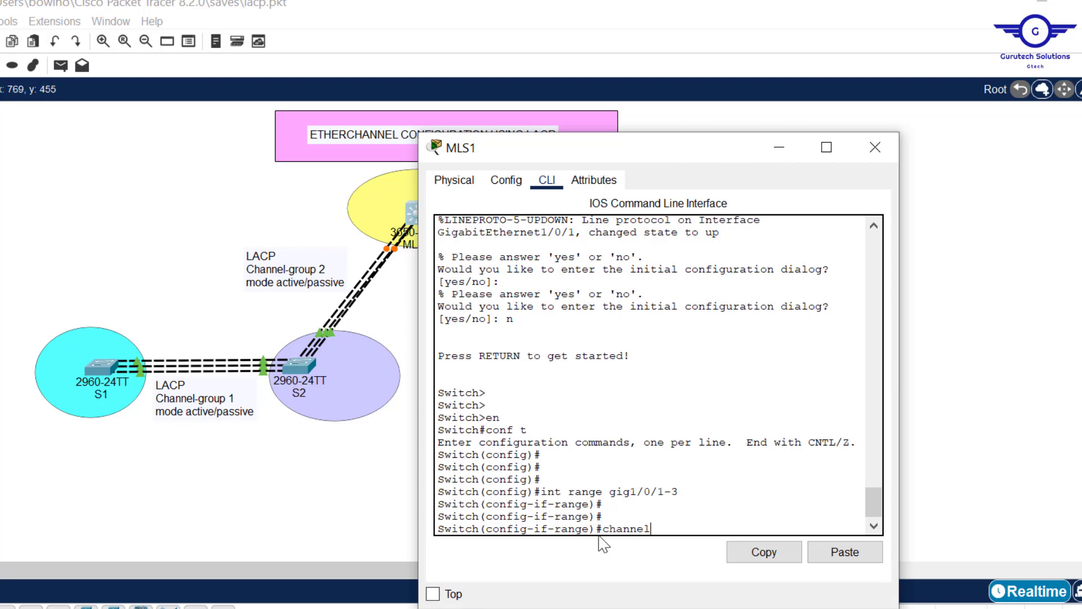
- Begin the channel-group 2 mode command on MLS1's port range, and look up S2's mode for that group in its command history
key("Tab")
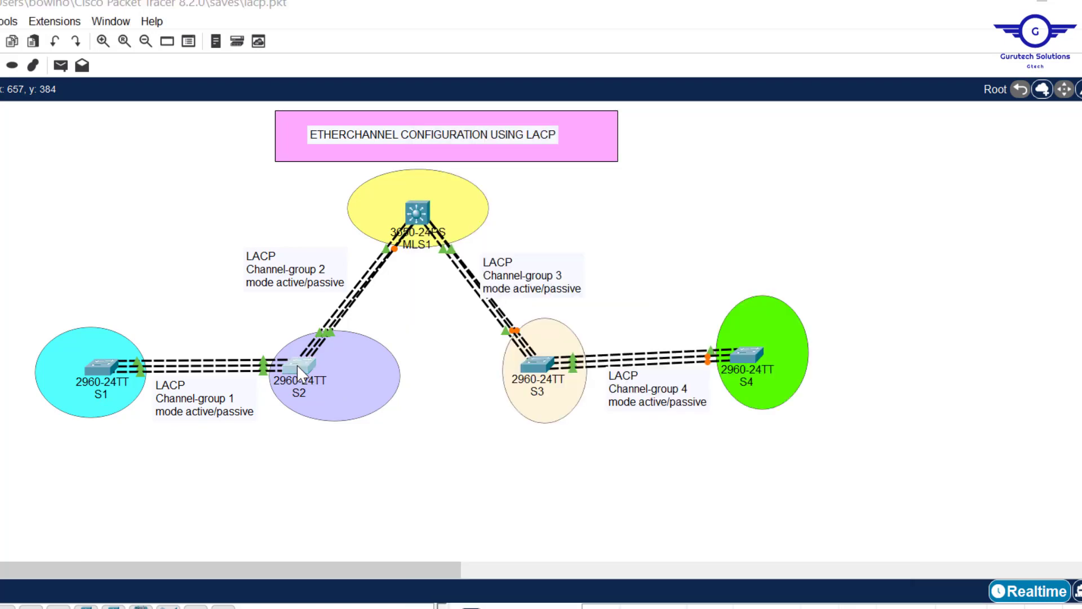
left_click(297, 364)
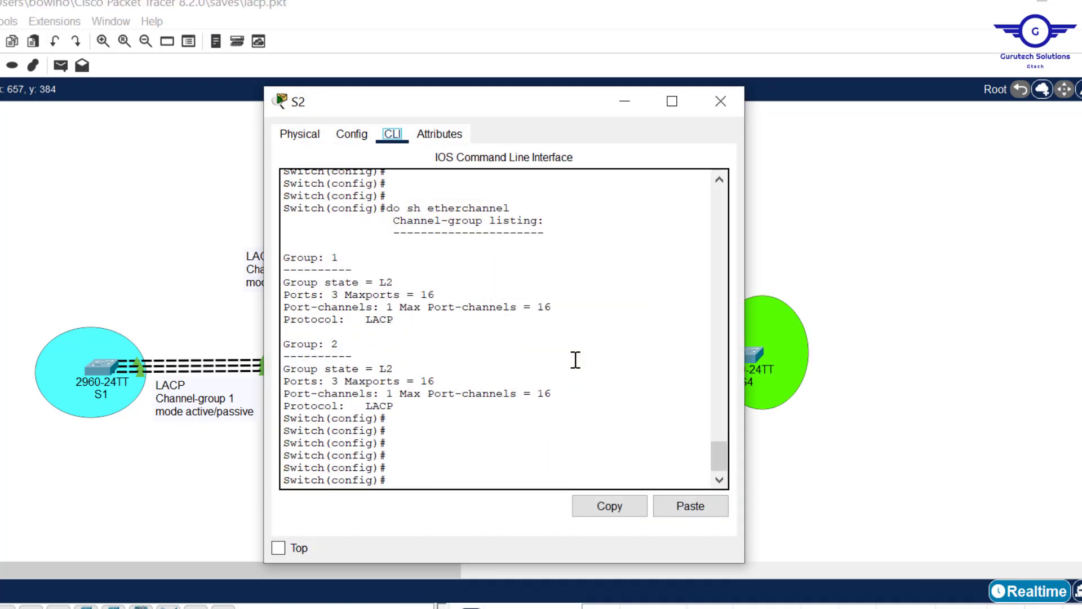
left_click_drag(719, 471, 717, 388)
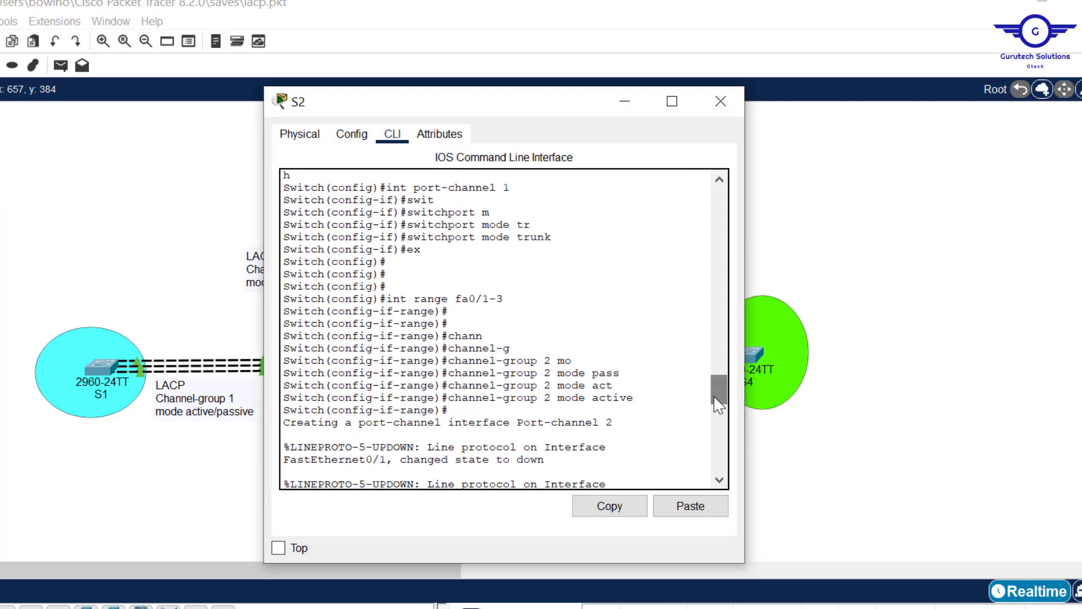
left_click(722, 102)
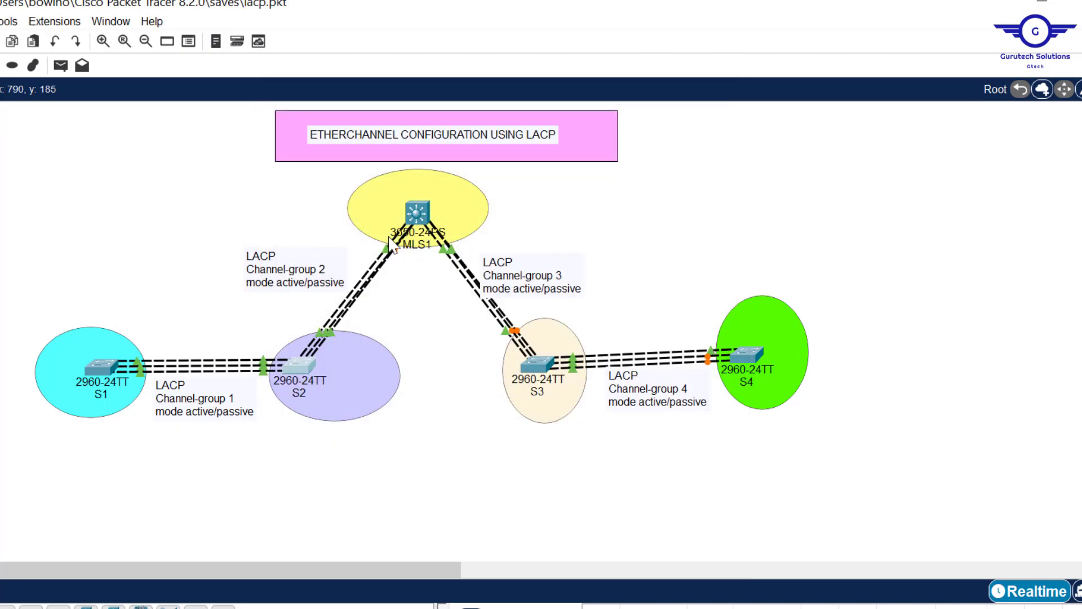
- Assign MLS1's gig1/0/1-3 ports to channel-group 2 in passive mode and return to global configuration mode
left_click(416, 215)
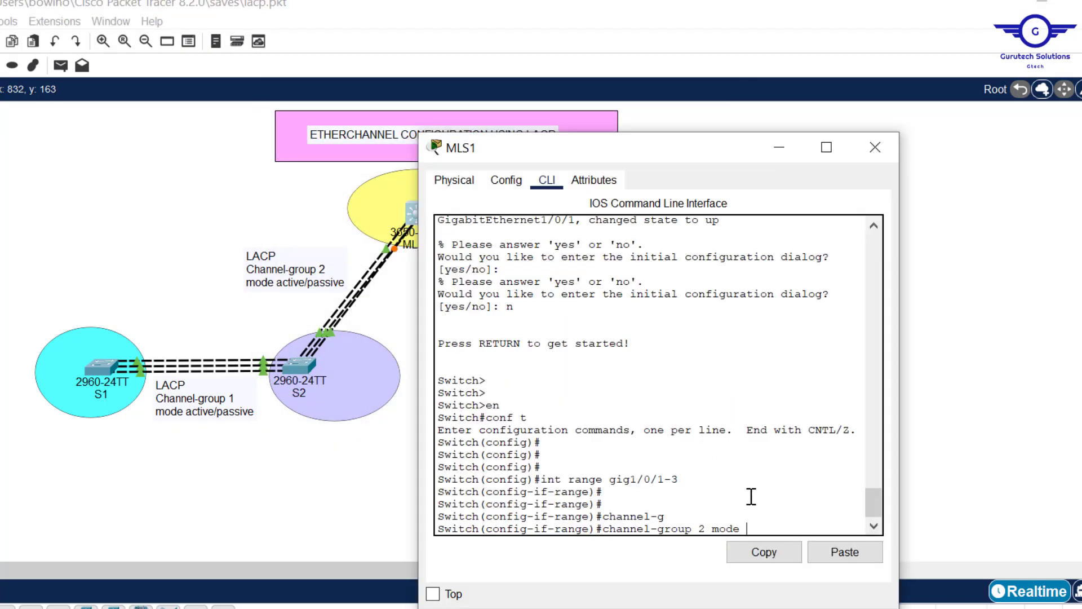
type("s")
key("Tab")
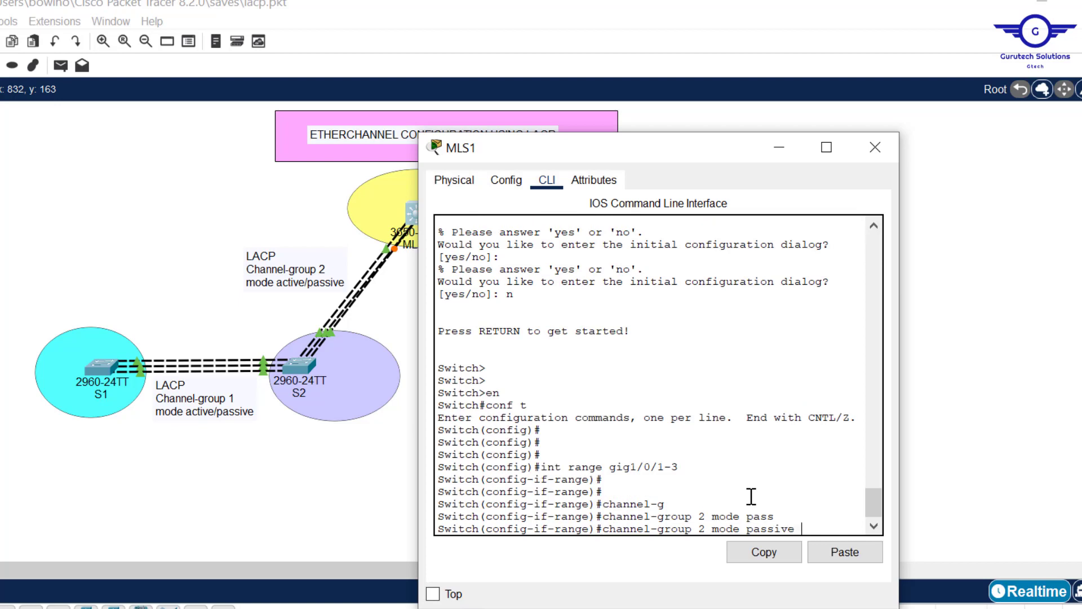
key("Return")
key("Return")
key("Return")
type("e)#e")
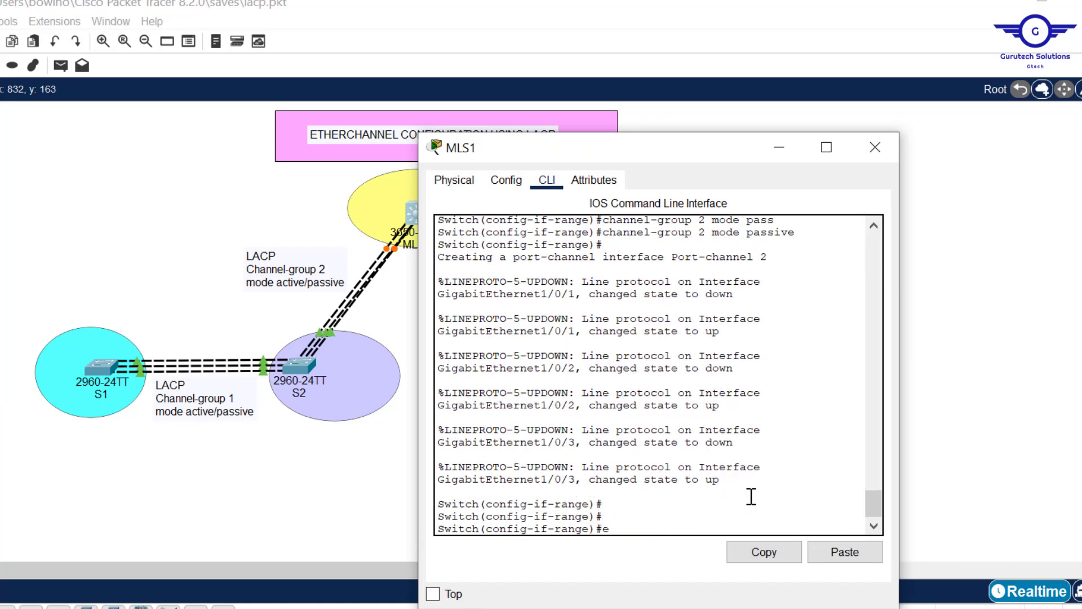
type("x")
key("Return")
key("Return")
key("Return")
key("Return")
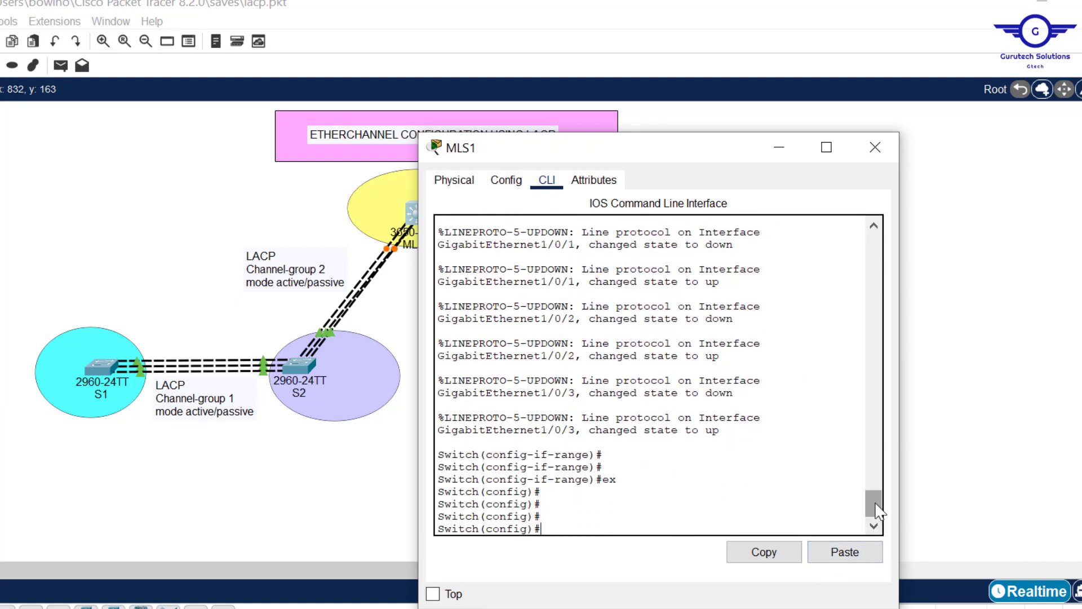
- Highlight the Port-channel 2 name in MLS1's output and enter interface configuration for port-channel 2
left_click_drag(878, 510, 874, 502)
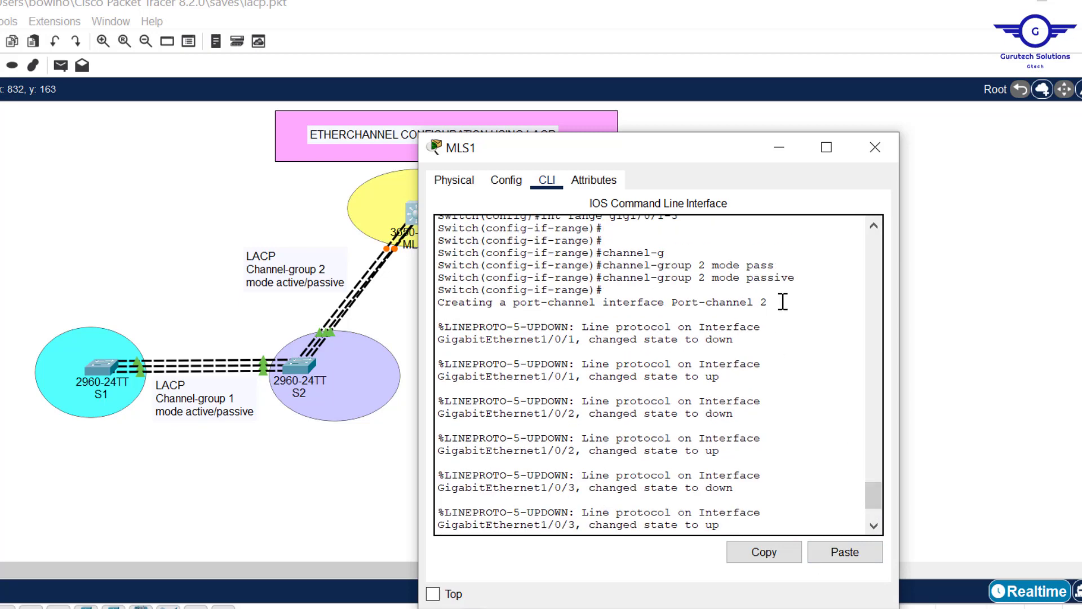
left_click_drag(705, 309, 672, 304)
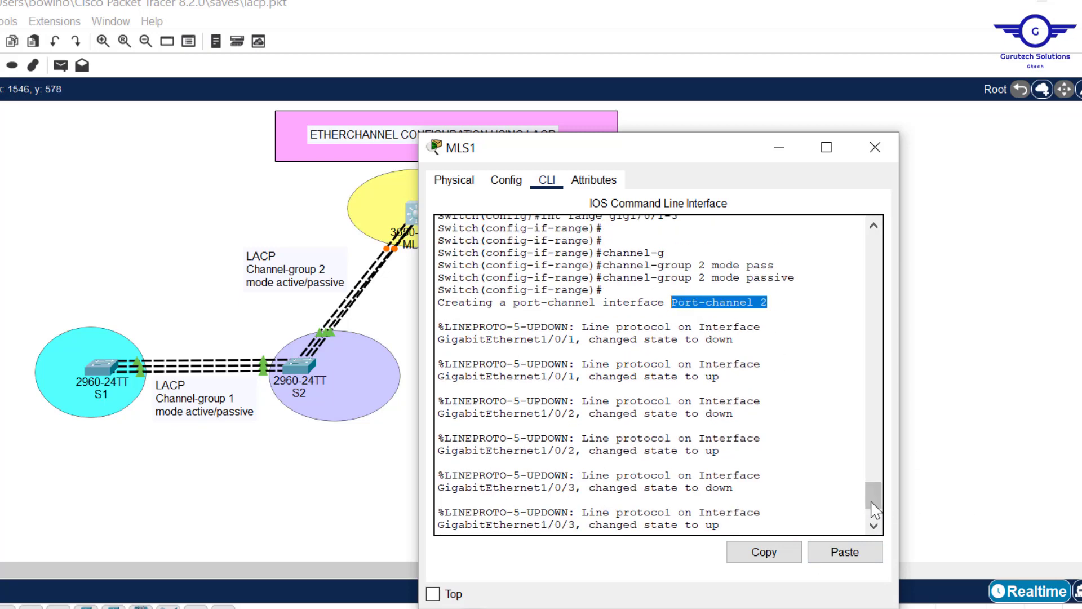
left_click_drag(879, 502, 879, 510)
left_click(654, 502)
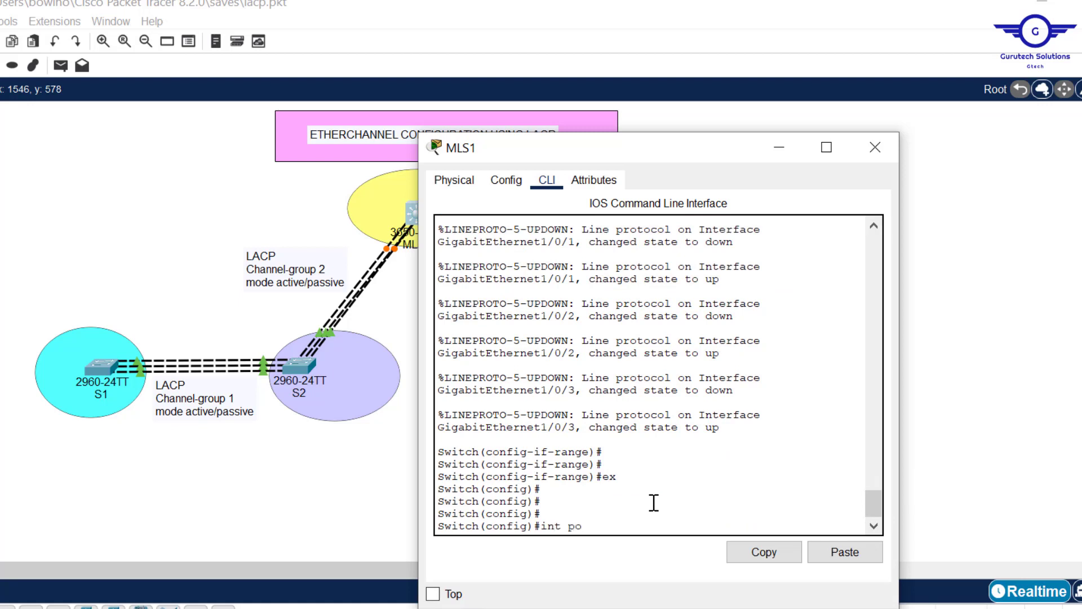
type("int port-c")
key("Tab")
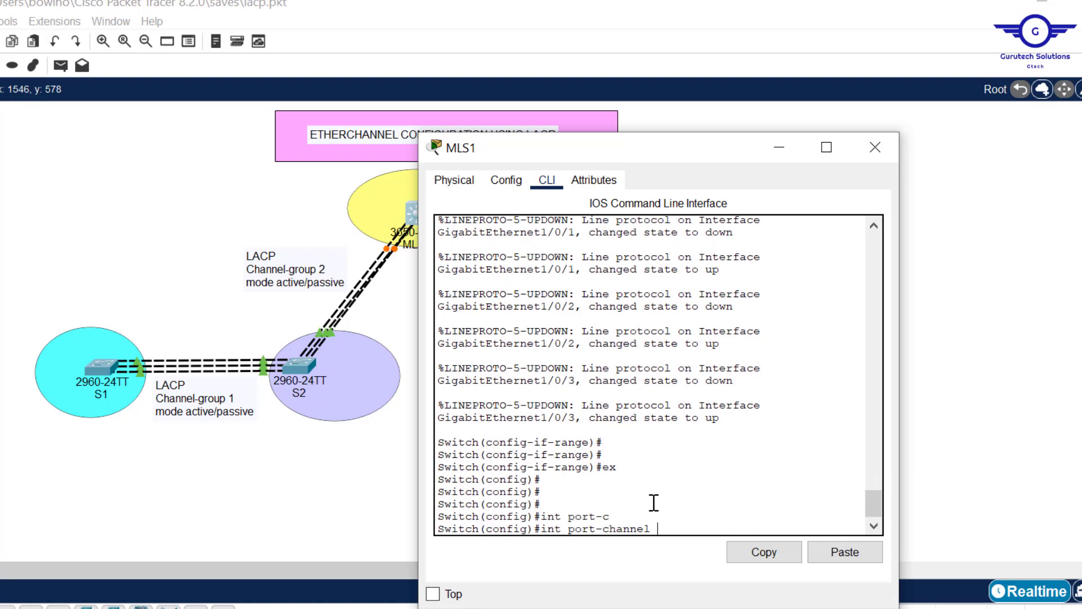
type("2")
key("Return")
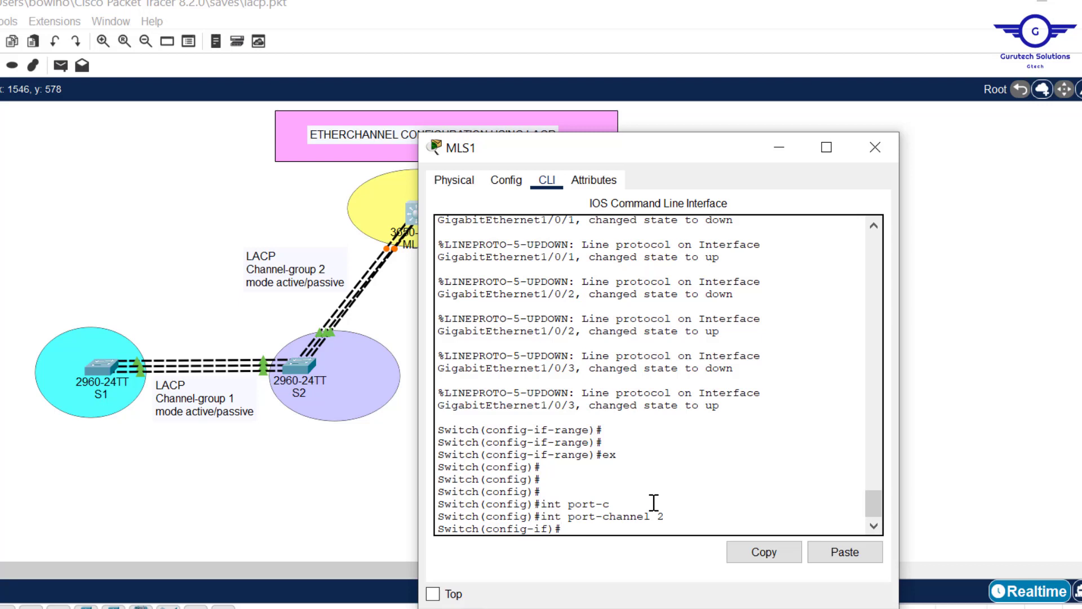
- Set port-channel 2 on MLS1 to switchport mode trunk and exit interface configuration
type("swit")
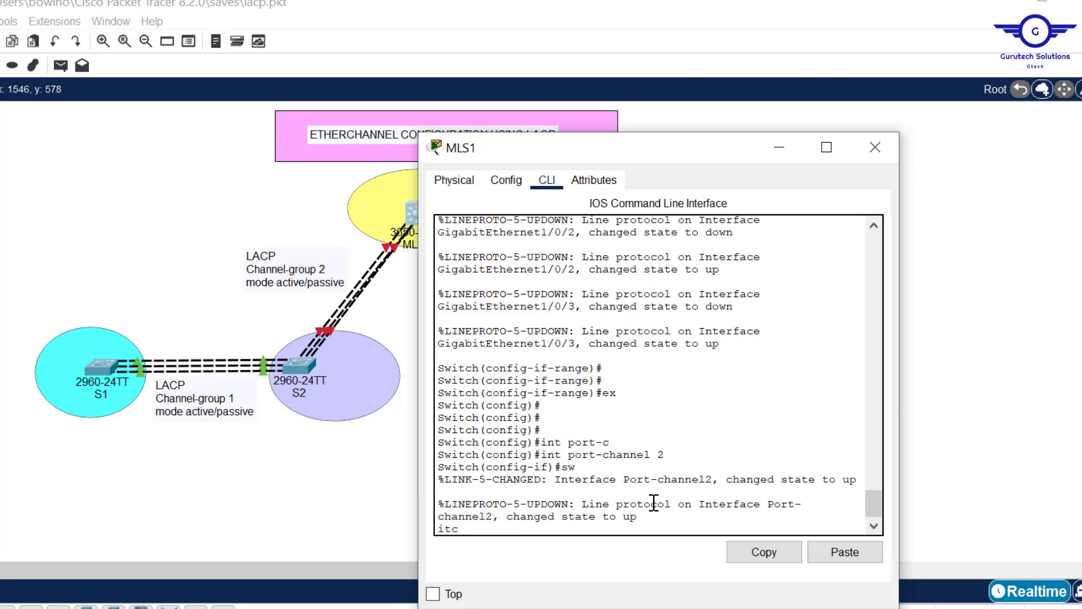
type("ch")
key("Tab")
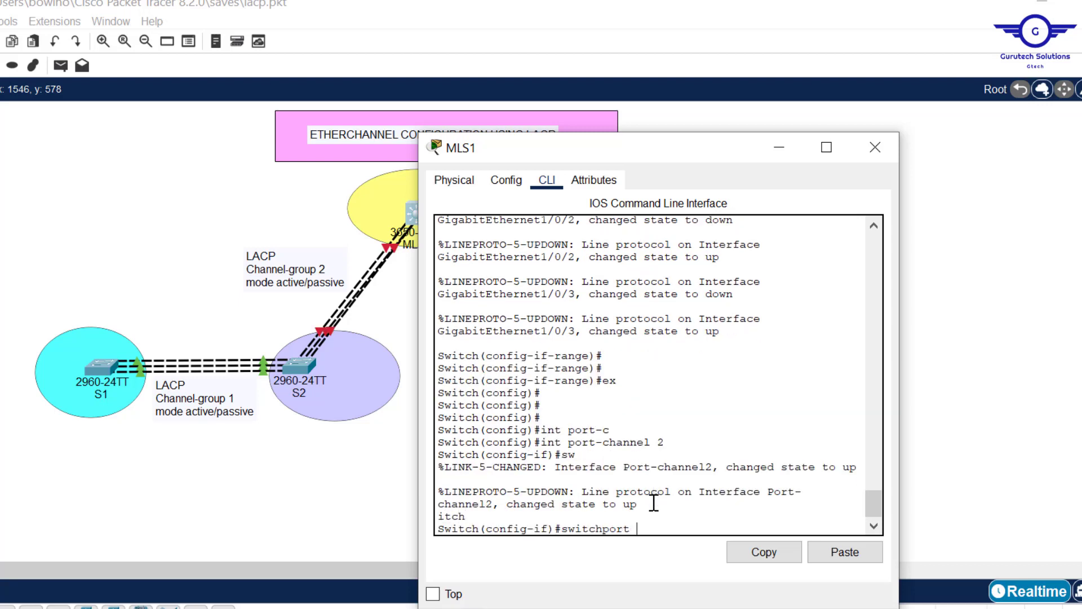
type("m")
key("Tab")
type("t")
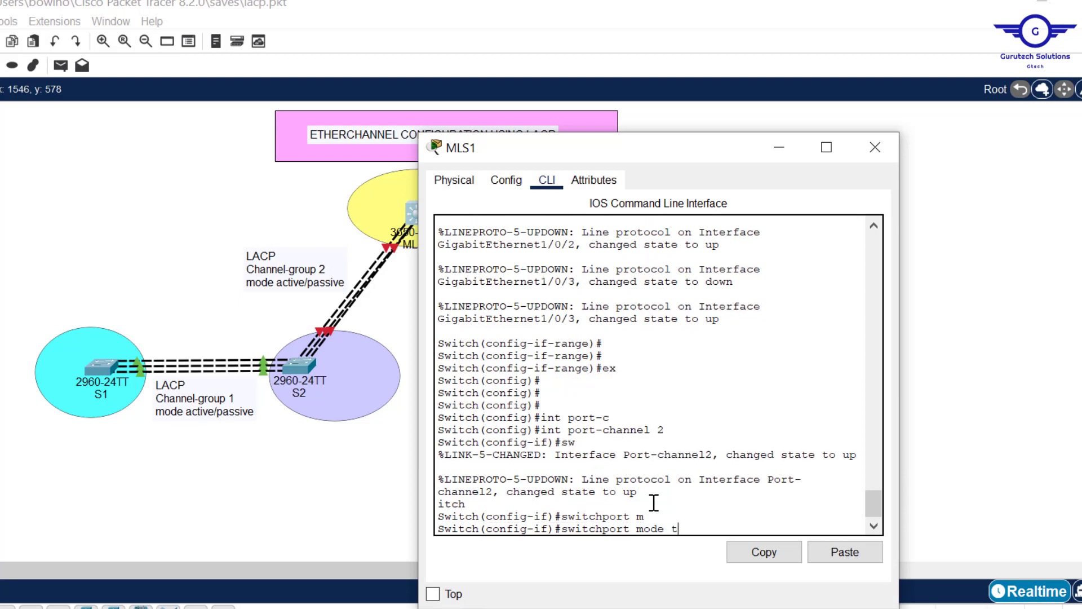
type("r")
key("Tab")
key("Return")
key("Return")
key("Return")
key("Return")
type("ex")
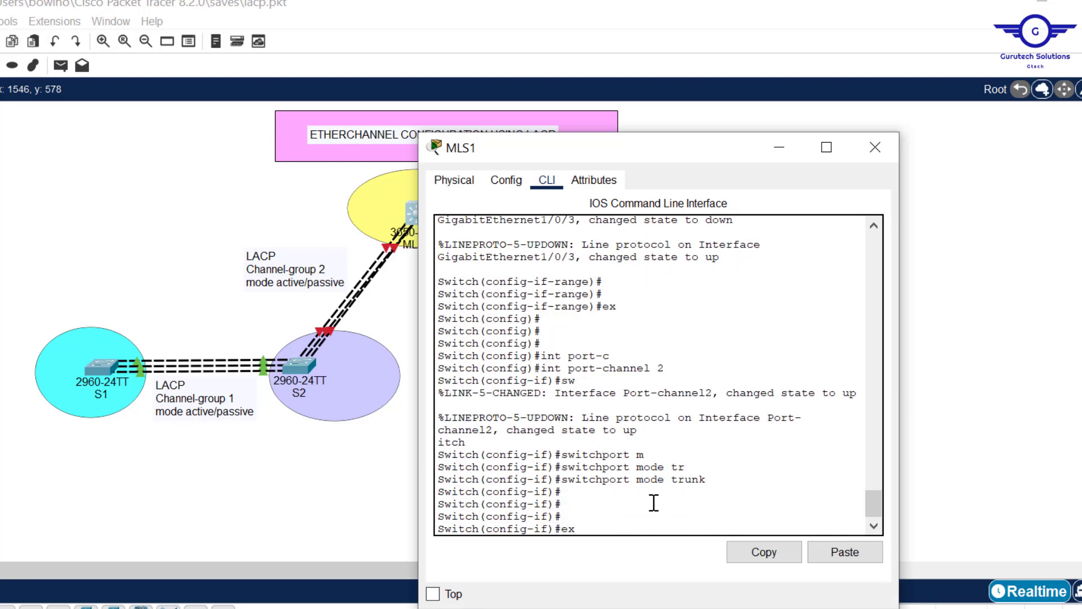
key("Return")
- Check MLS1's links towards S3 in the topology, and try to select its ports with int gig1/0/4-6
left_click(191, 154)
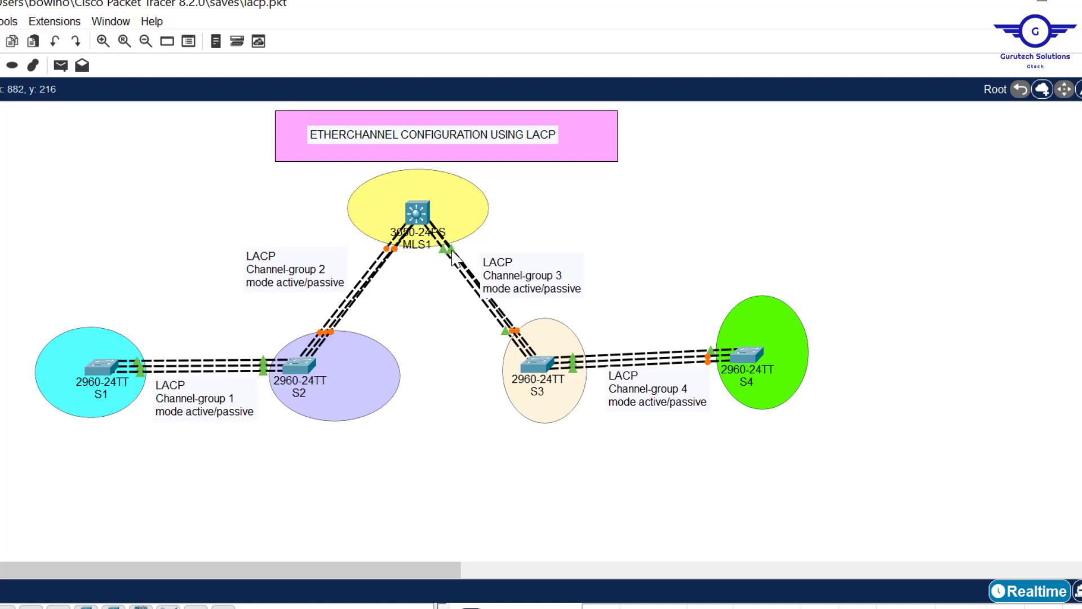
mouse_move(446, 256)
left_click(422, 214)
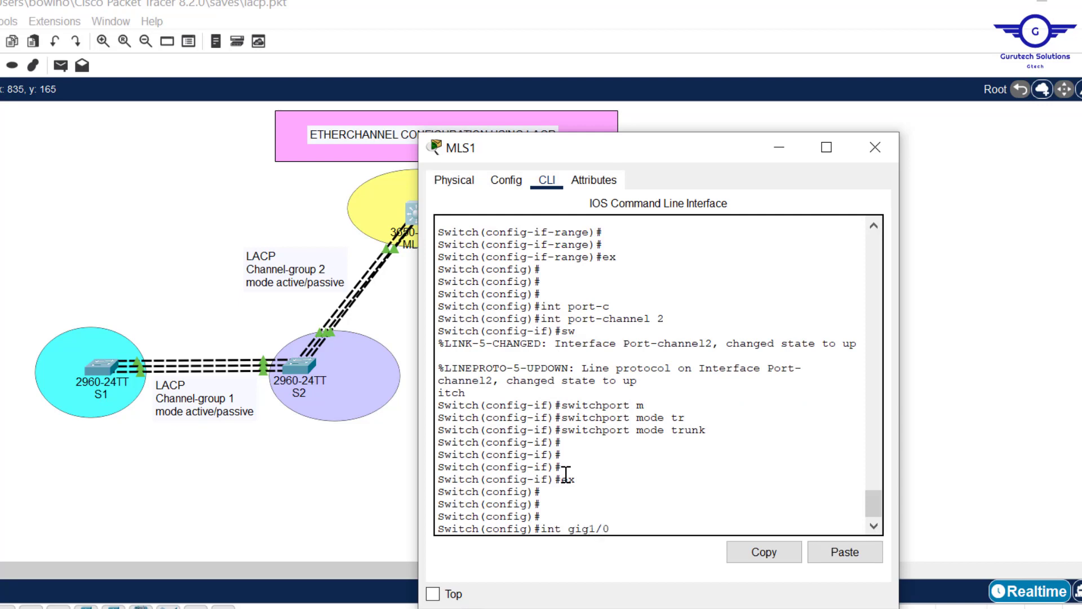
type("4-6")
key("Return")
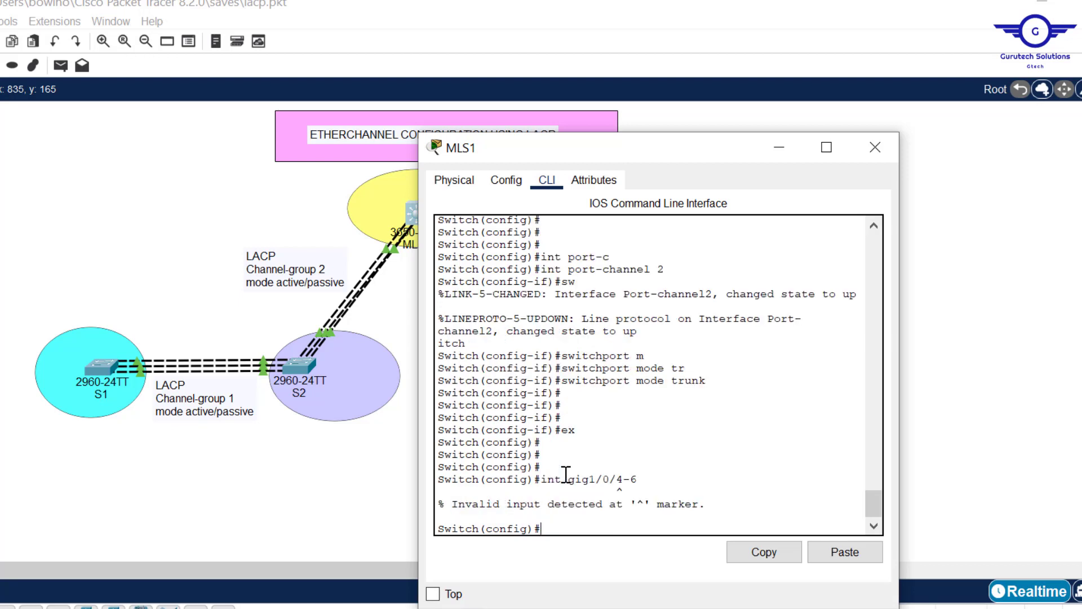
- Enter interface range configuration on MLS1 with the corrected command int range gig1/0/4-6
key("Up")
key("Left")
key("Left")
key("Left")
key("Left")
key("Left")
key("Left")
key("Left")
key("Left")
key("Left")
key("Left")
type("range")
key("Return")
key("Return")
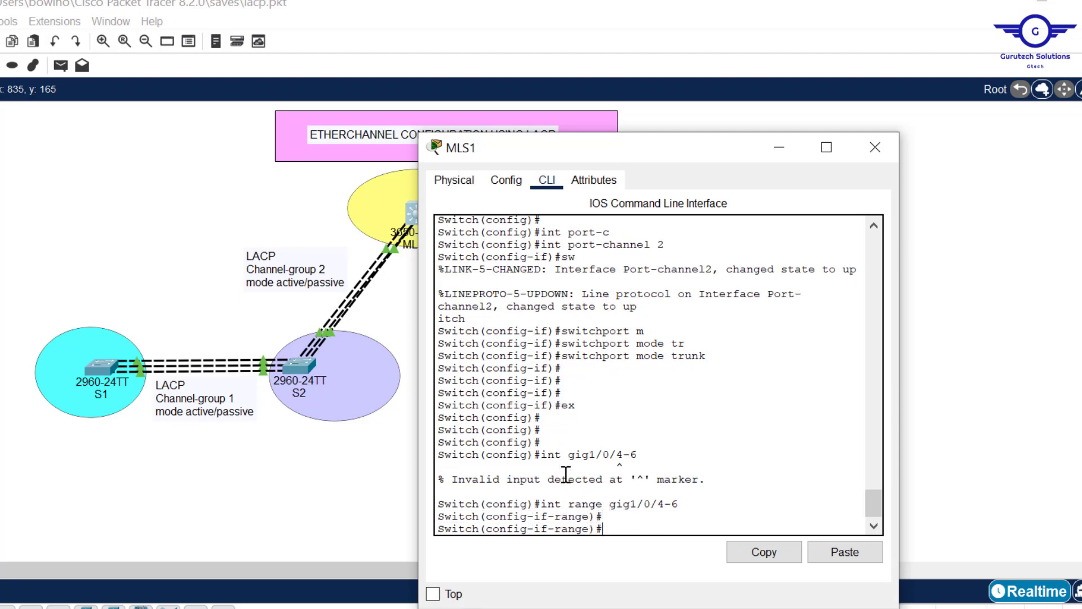
key("Return")
key("Return")
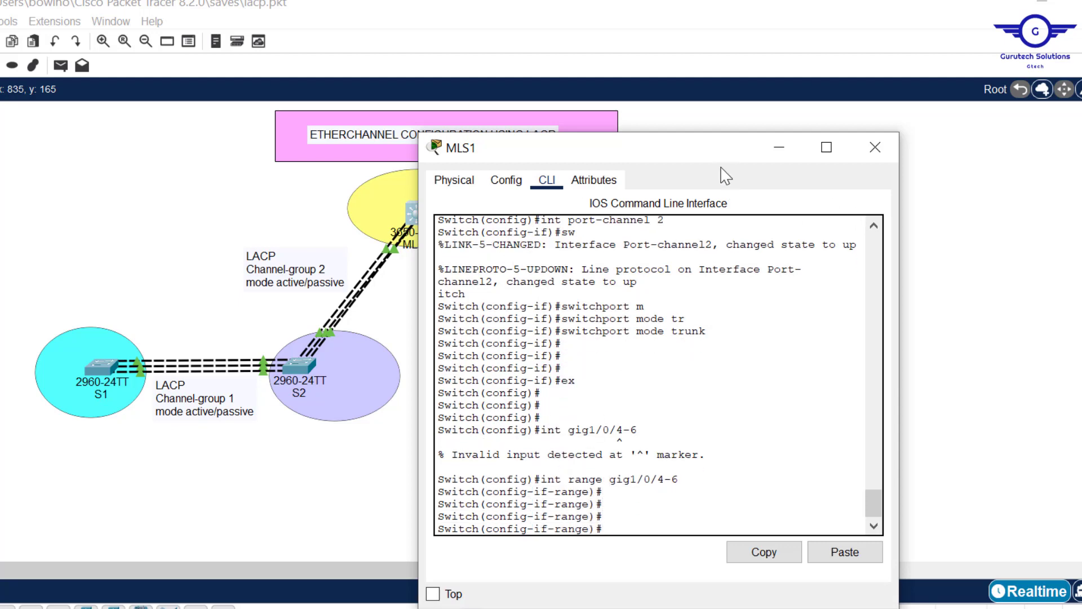
- Uncover the Channel-group 3 label in the topology, and assign MLS1's gig1/0/4-6 ports to channel-group 3 in active mode
left_click_drag(694, 155, 272, 137)
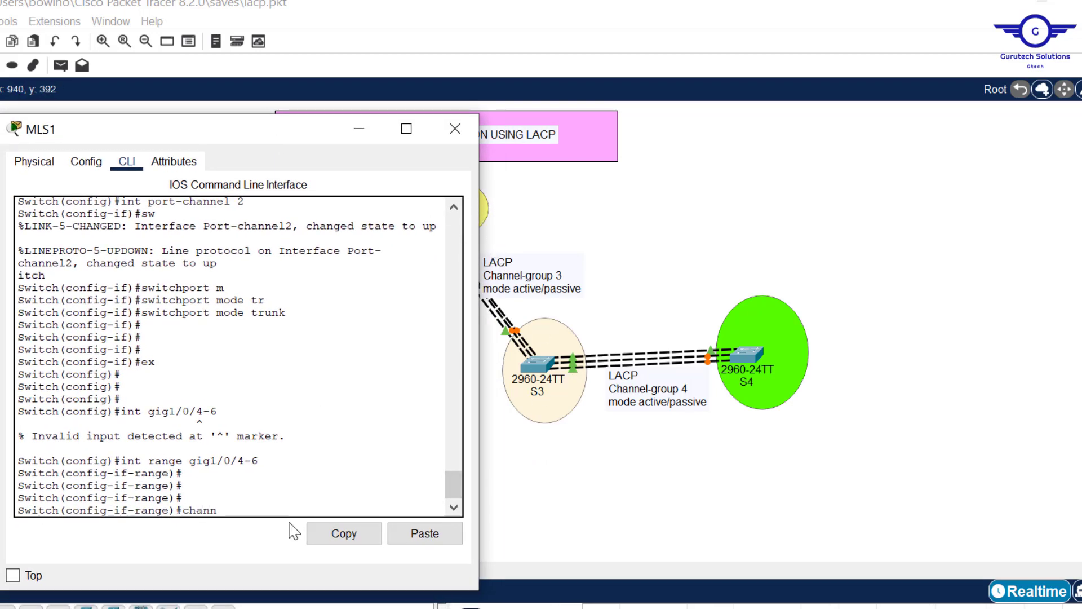
type("g")
key("Tab")
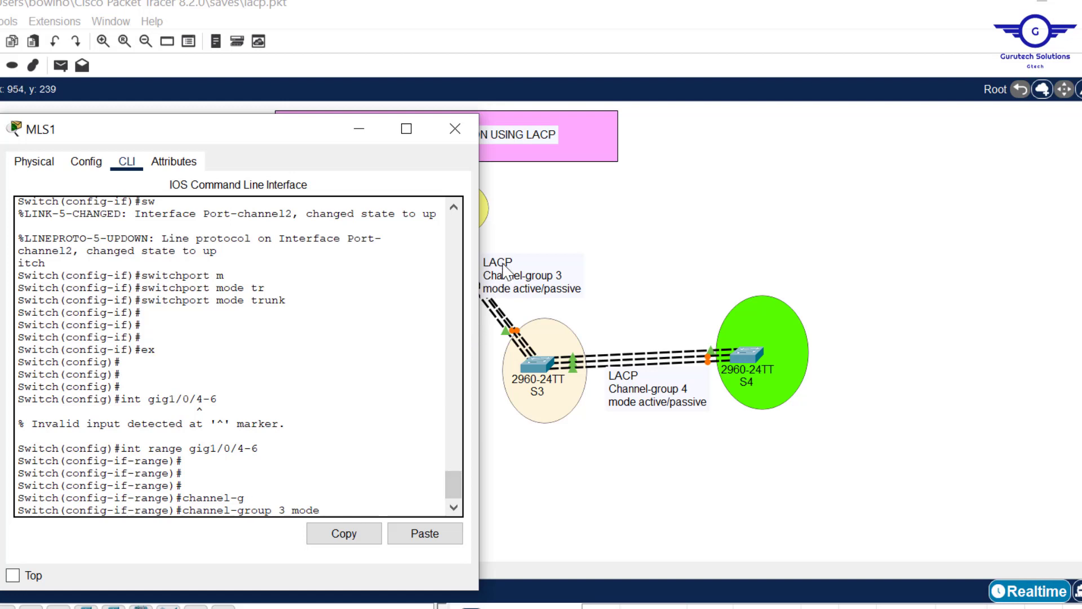
type("3 mode acti")
key("Tab")
key("Return")
key("Return")
key("Return")
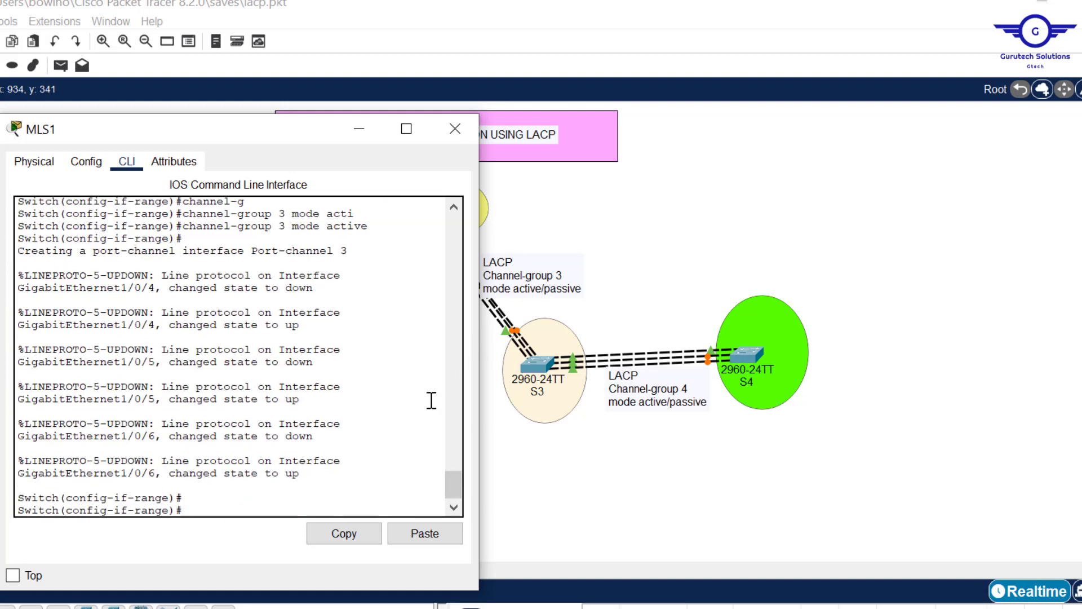
- Return to global configuration mode on MLS1 and highlight the Port-channel 3 interface name in the output
type("exit")
key("Return")
key("Return")
key("Return")
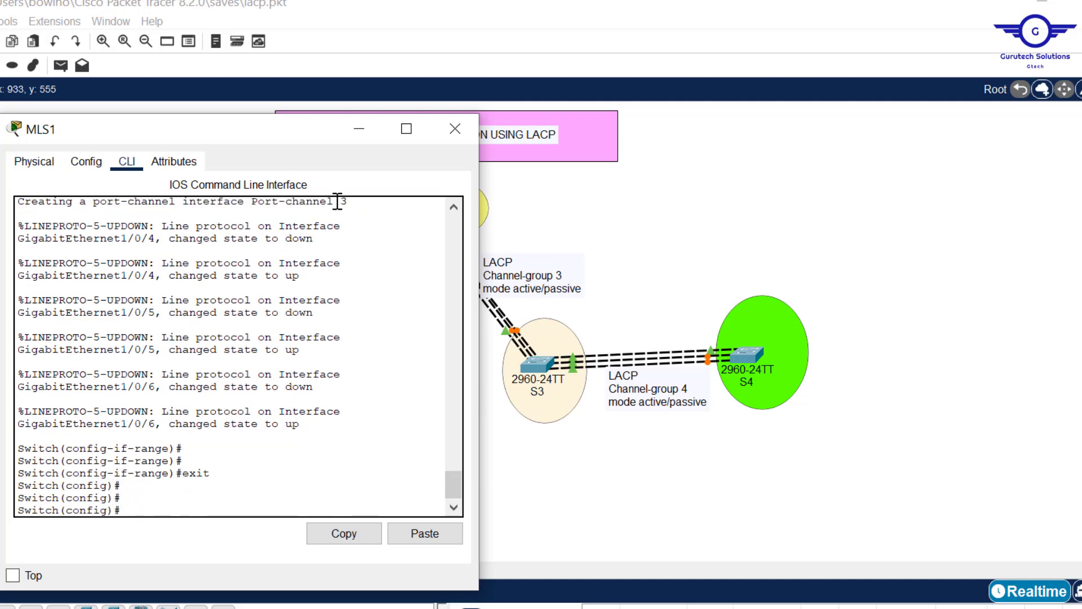
left_click_drag(358, 203, 184, 231)
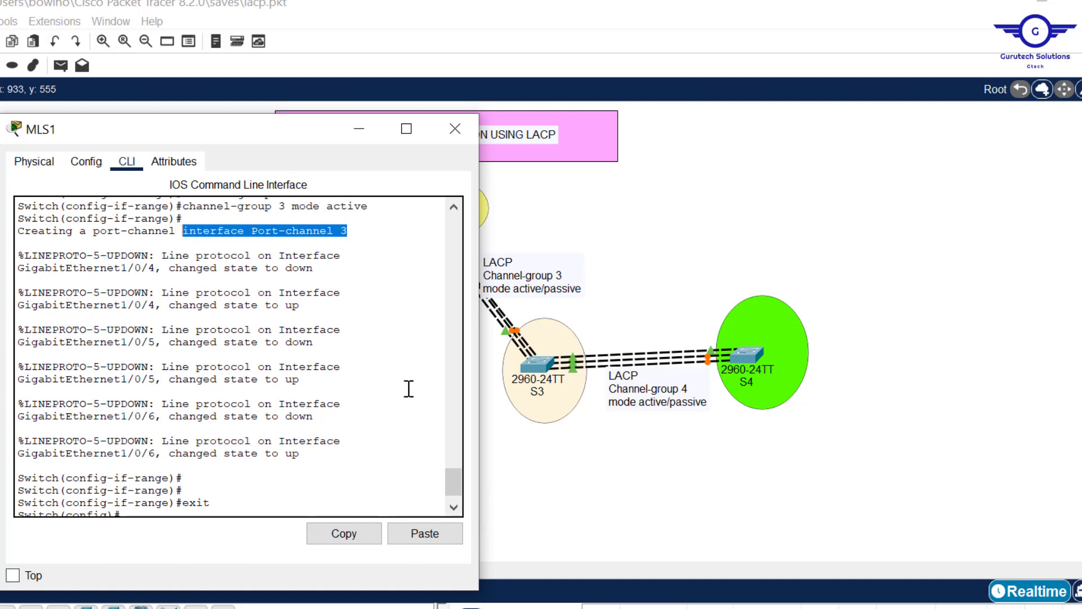
left_click_drag(455, 484, 458, 509)
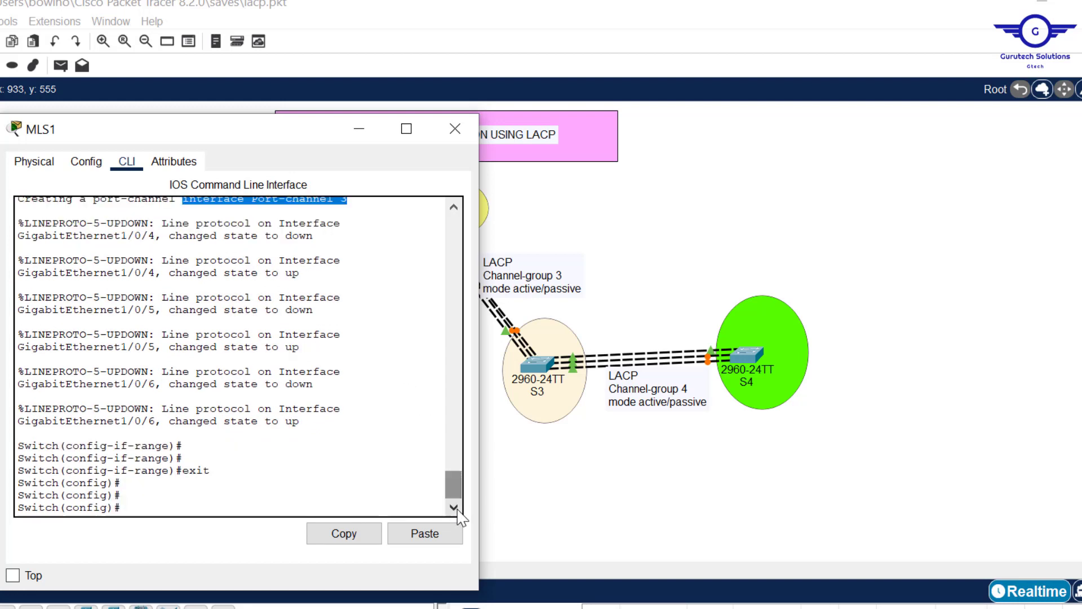
- Enter interface configuration for port-channel 3 on MLS1
left_click(207, 495)
type("int po")
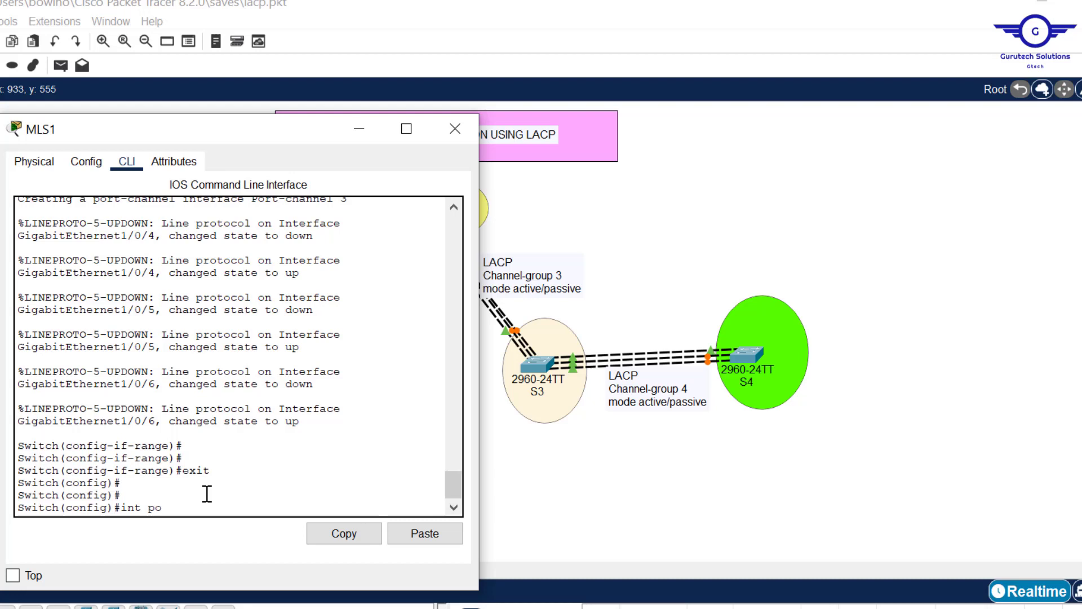
type("rt-")
type("ch")
key("Tab")
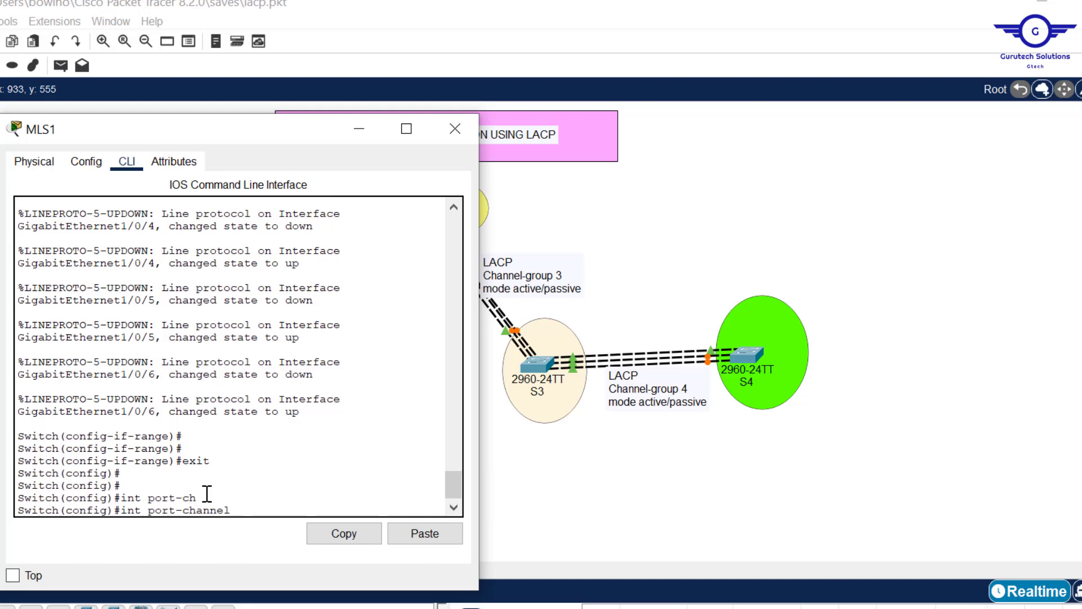
type("3")
key("Return")
key("Return")
key("Return")
- Set port-channel 3 on MLS1 to switchport mode trunk
type("s")
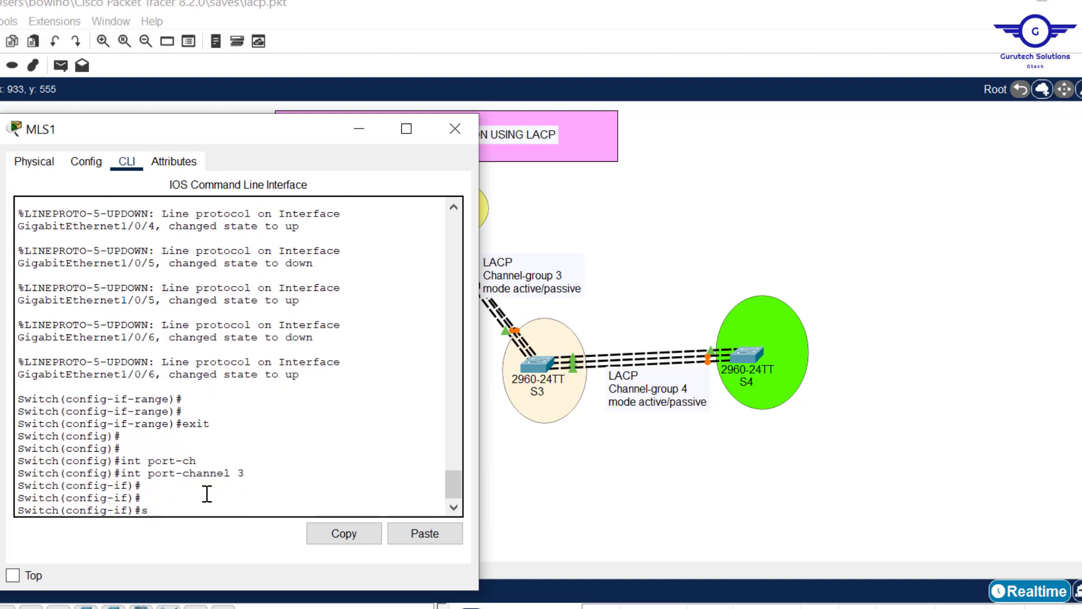
type("wit")
key("Tab")
type("m")
key("Tab")
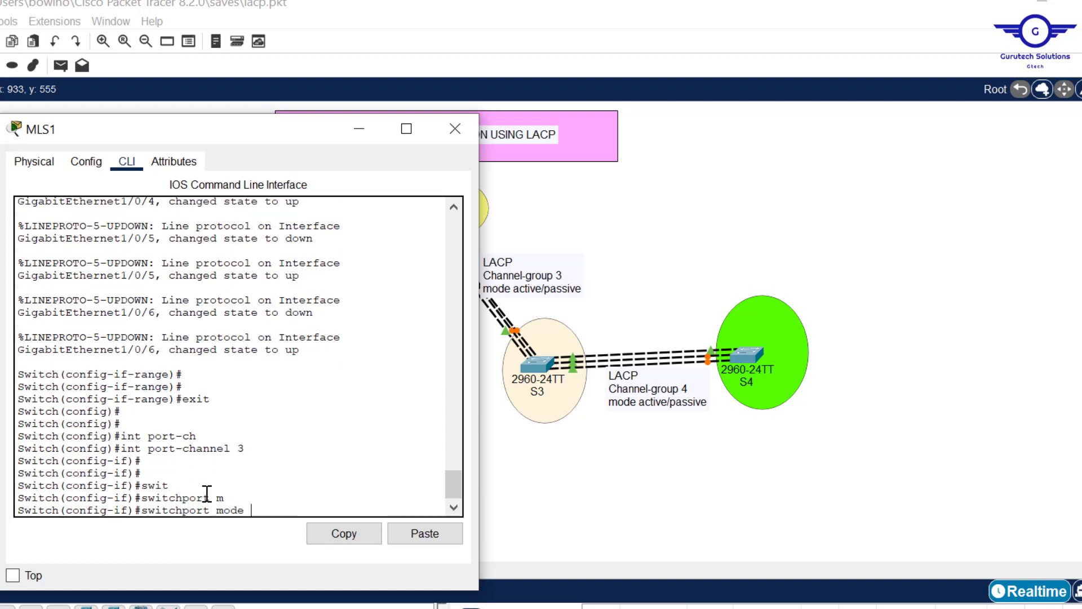
type("tr")
key("Tab")
key("Return")
key("Return")
key("Return")
key("Return")
key("Return")
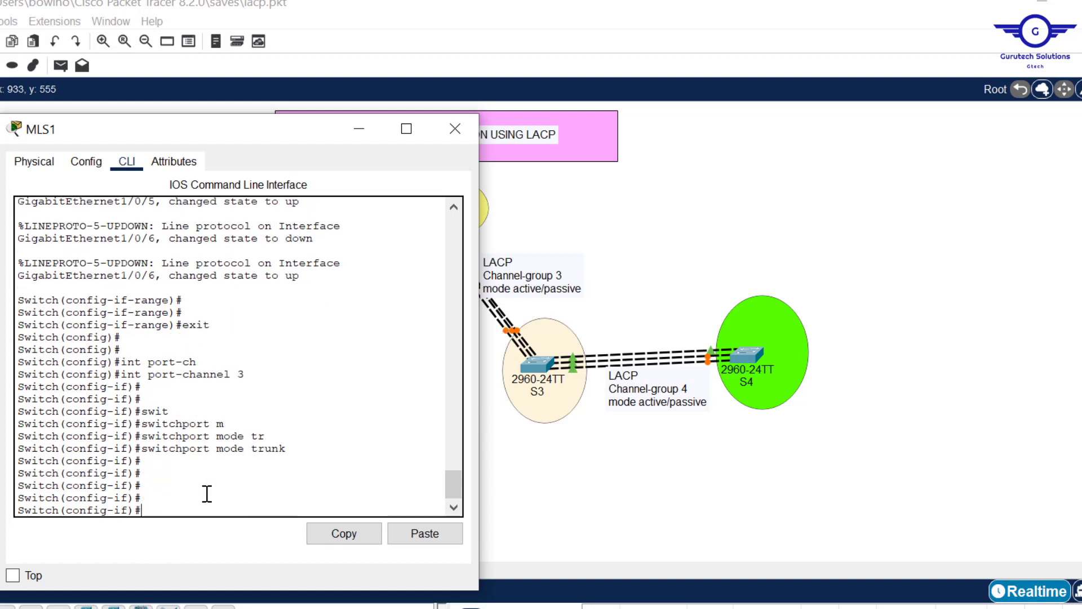
- Exit to global configuration mode on MLS1 and save the configuration with do wr
type("ex")
key("Return")
key("Return")
key("Return")
type("do")
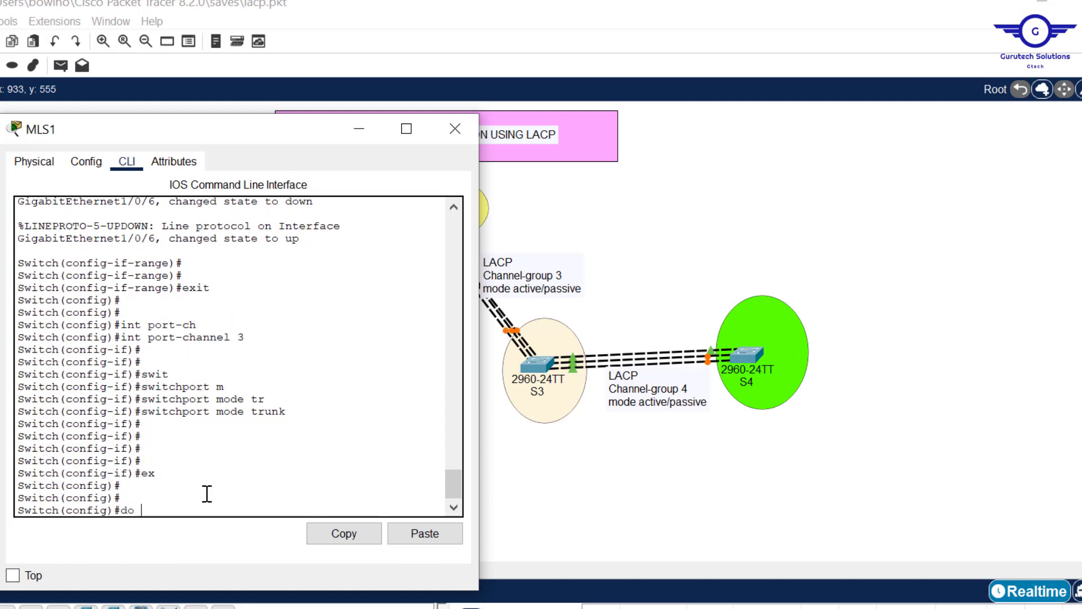
type(" wr")
key("Return")
key("Return")
key("Return")
key("Return")
- Display the EtherChannel listing on MLS1 from configuration mode with do sh etherchannel
type("do s")
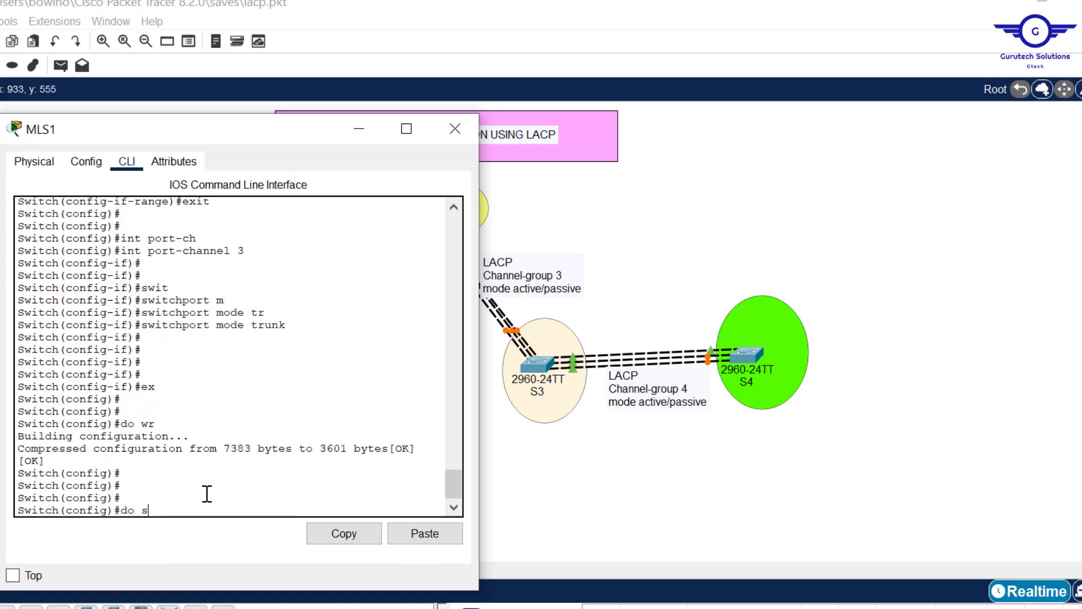
type("h etherchnnel")
key("Return")
key("Return")
key("Return")
key("Return")
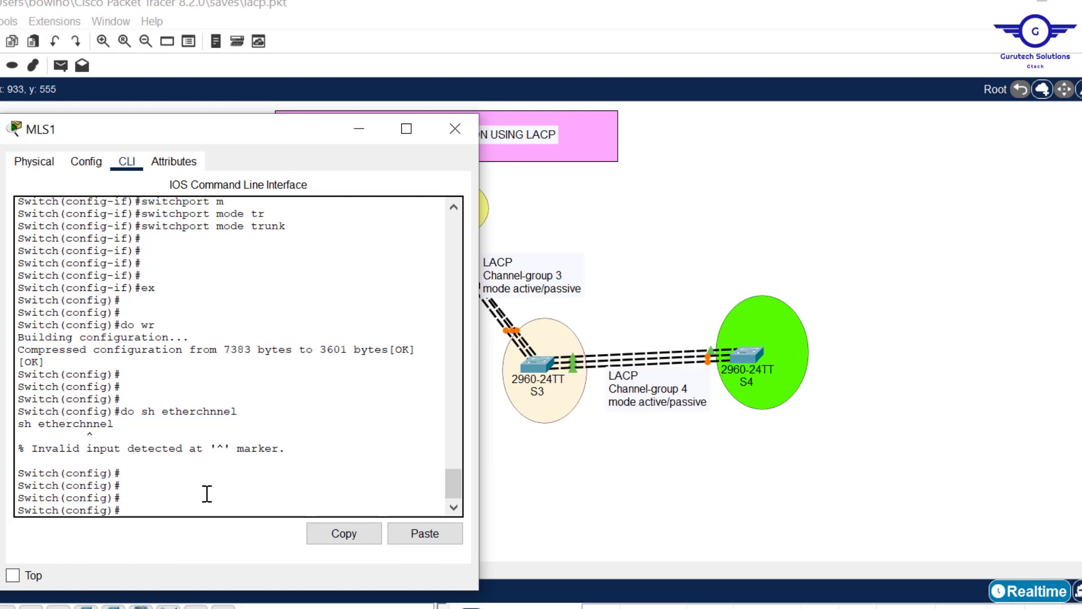
key("Up")
type("a")
key("Return")
key("Return")
key("Return")
key("Return")
key("Return")
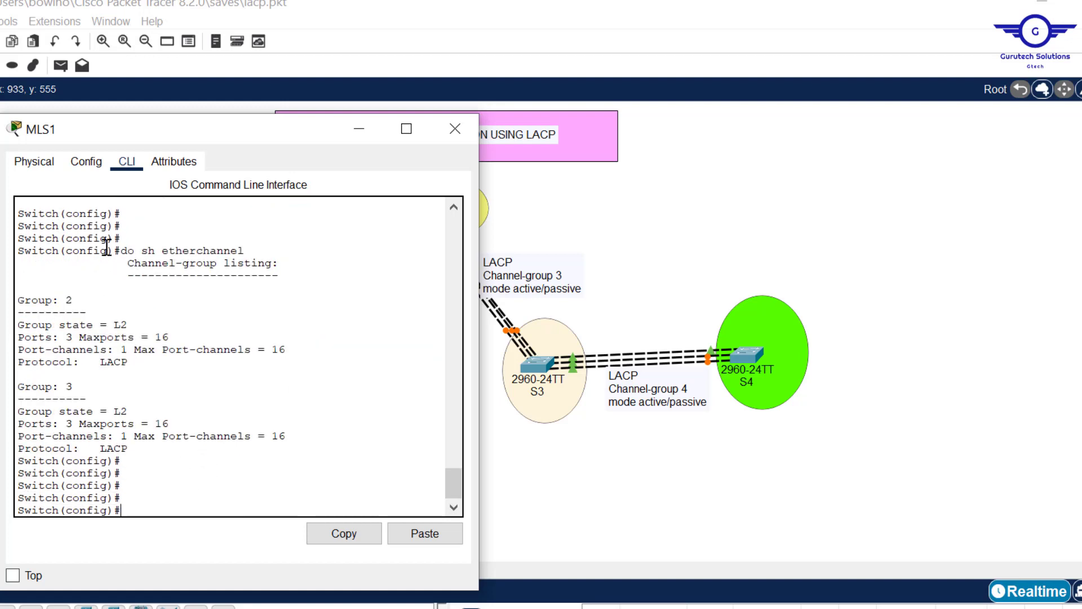
- Examine the group numbers, port counts and protocol in MLS1's channel-group listing, and return to the topology
double_click(68, 301)
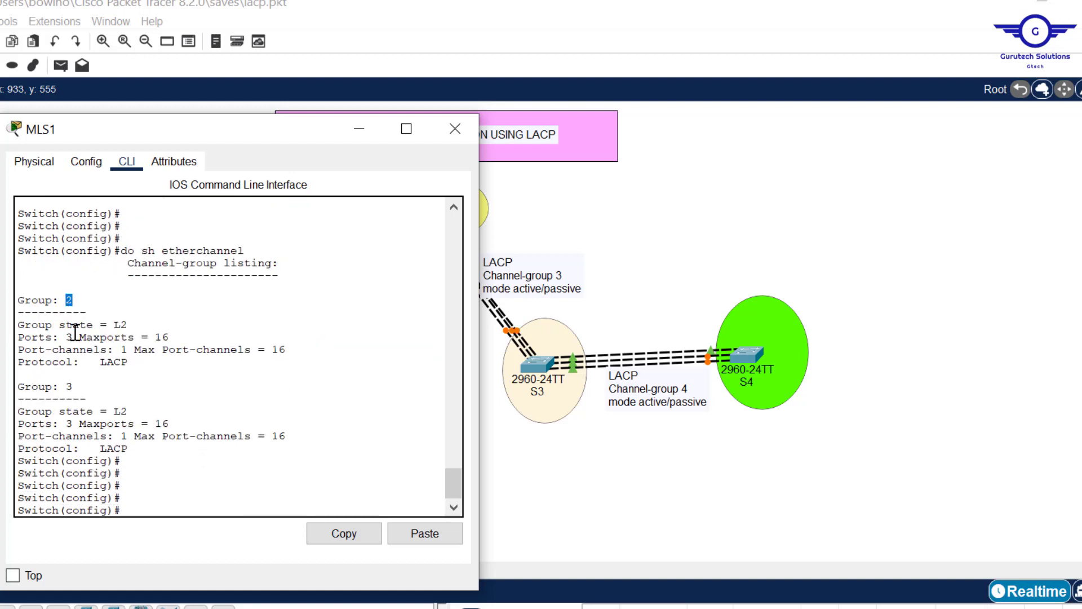
left_click(68, 388)
left_click(80, 337)
double_click(69, 337)
left_click_drag(128, 361, 108, 361)
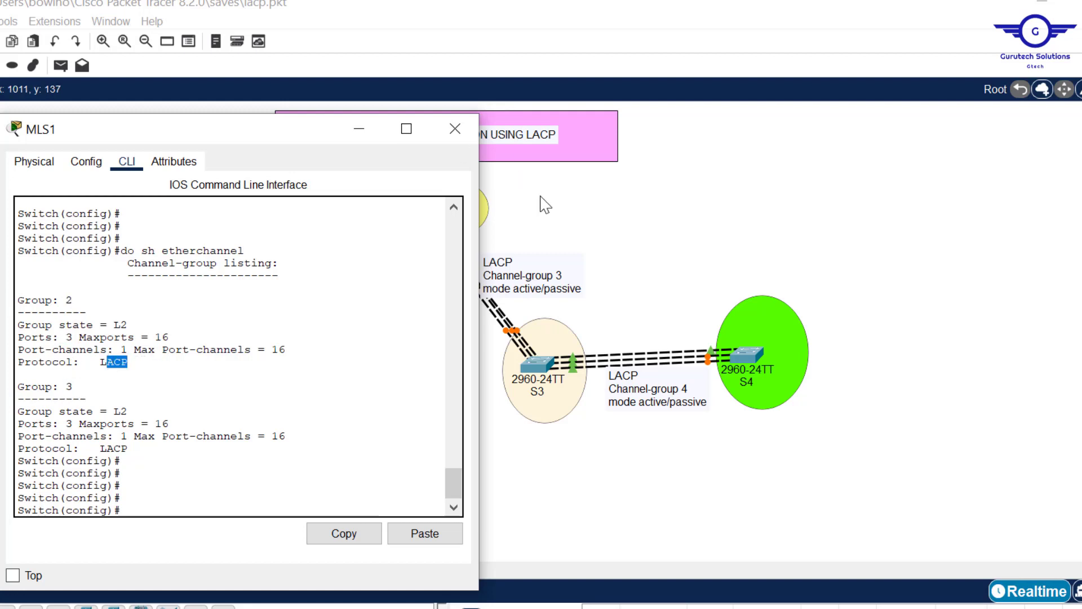
left_click(637, 207)
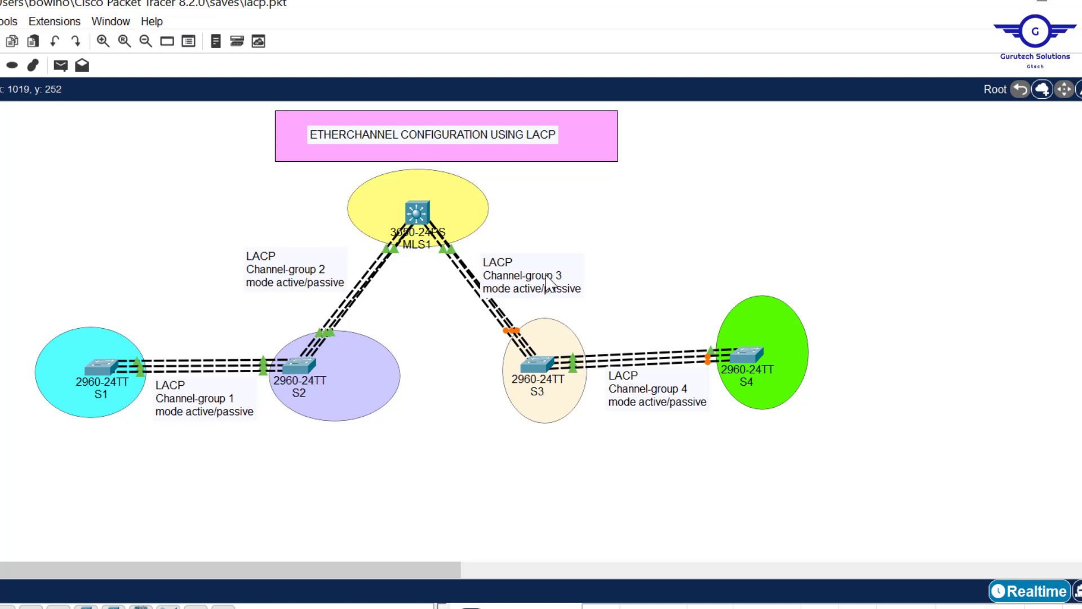
- Open the CLI of switch S3 and enter global configuration mode with en and conf t
left_click(532, 360)
left_click(399, 136)
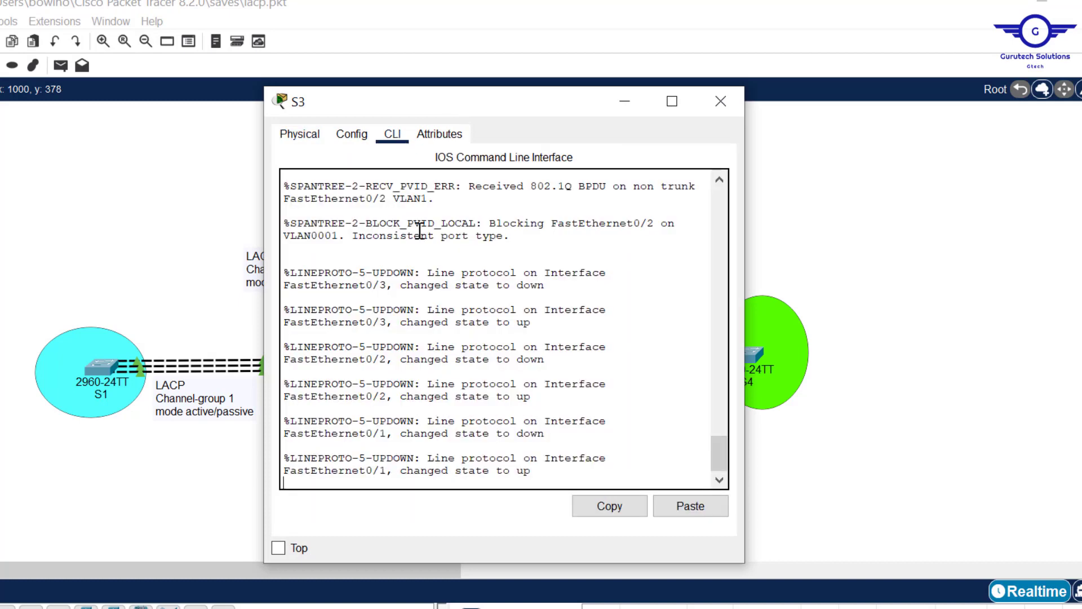
key("Return")
key("Return")
type("en")
key("Return")
type("ch#c")
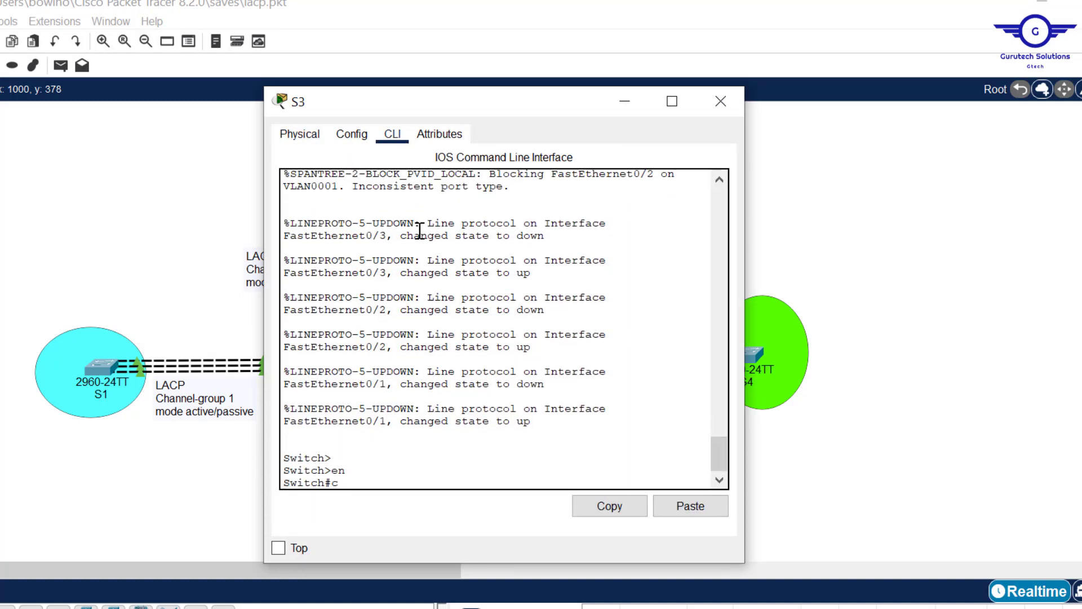
type("onf t")
key("Return")
key("Return")
key("Return")
key("Return")
- Enter interface range configuration for fa0/1-3 on S3
type("int")
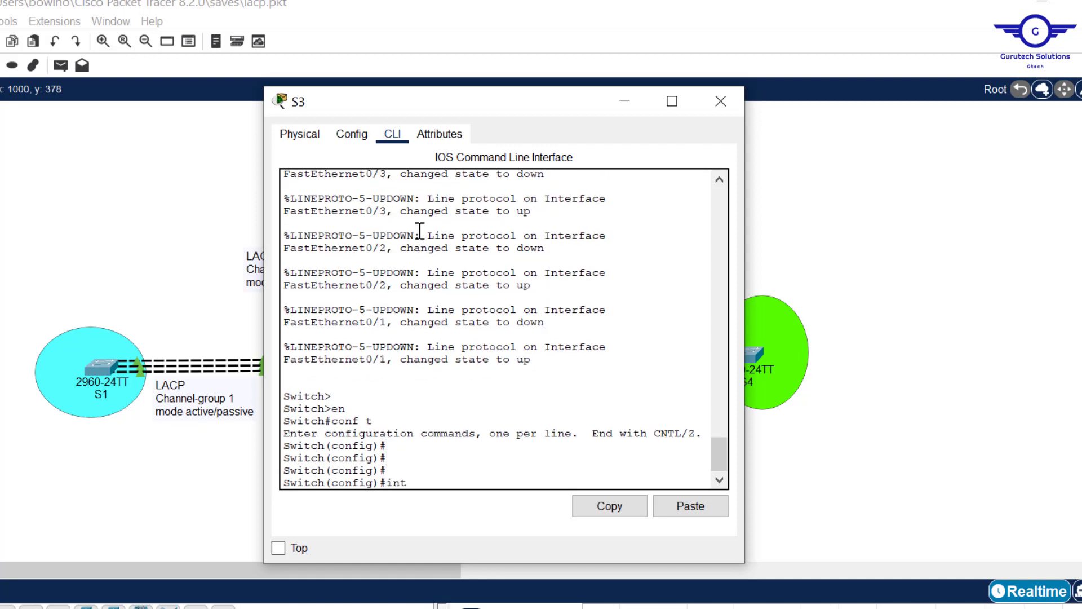
type(" range fa0/1-3")
key("Return")
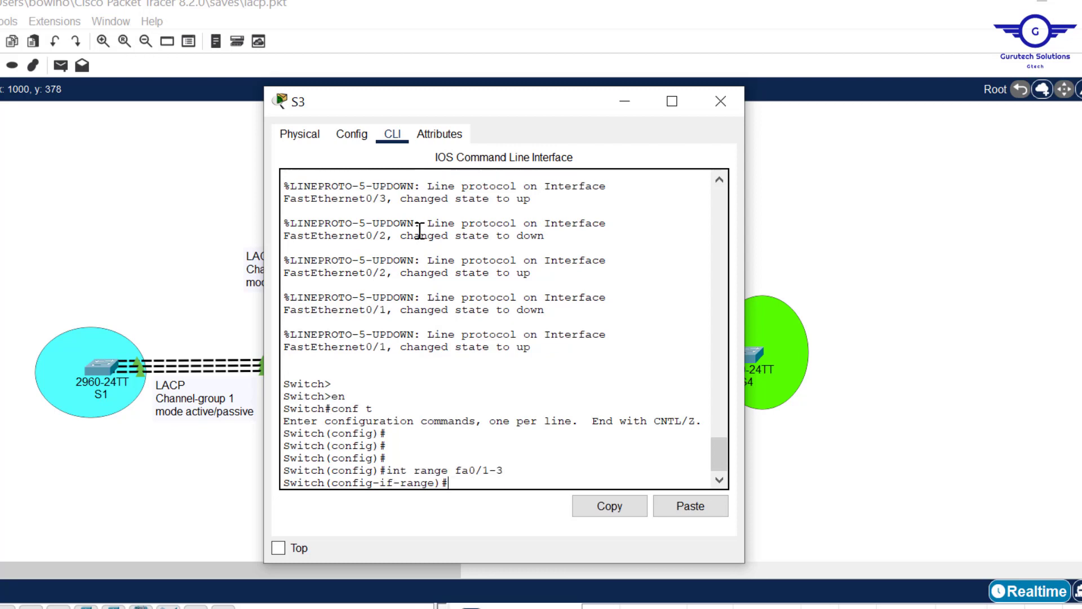
key("Return")
- Assign S3's fa0/1-3 ports to channel-group 3 in passive mode
type("s")
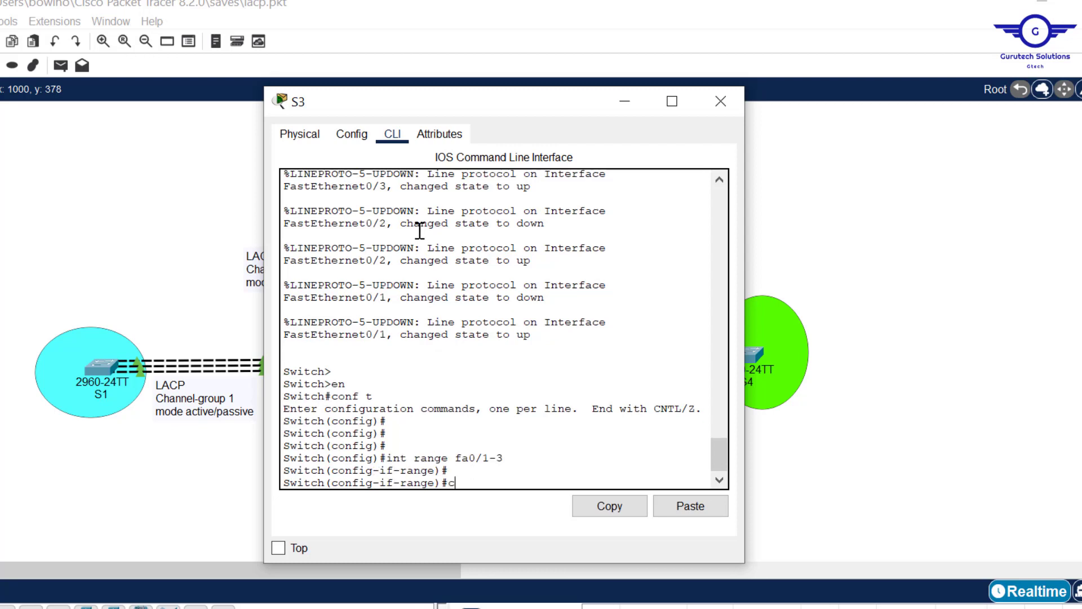
type("hannel-g")
key("Tab")
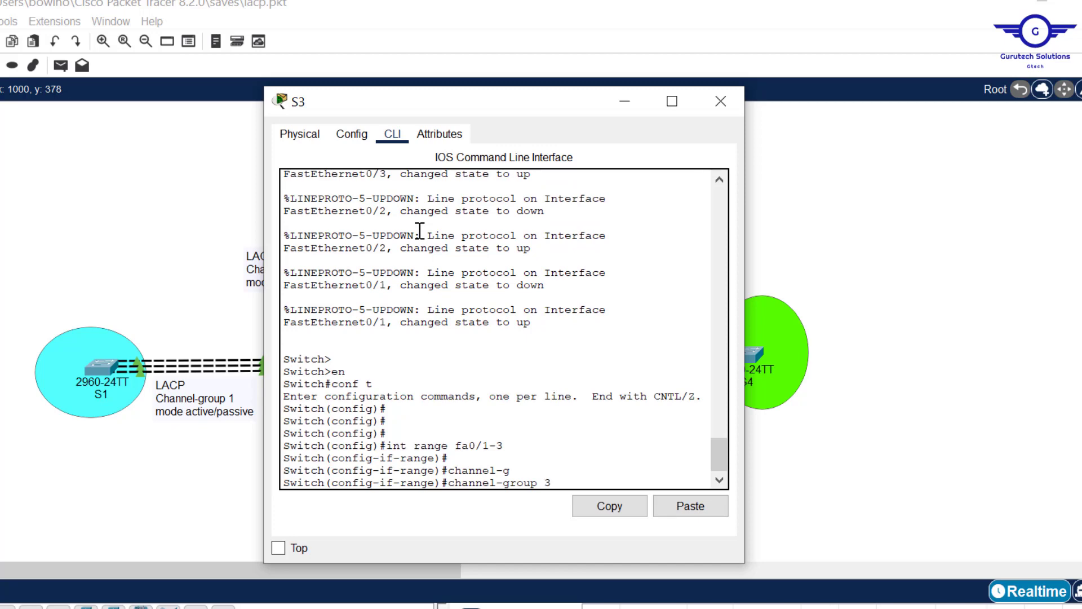
left_click_drag(517, 113, 250, 121)
type("3")
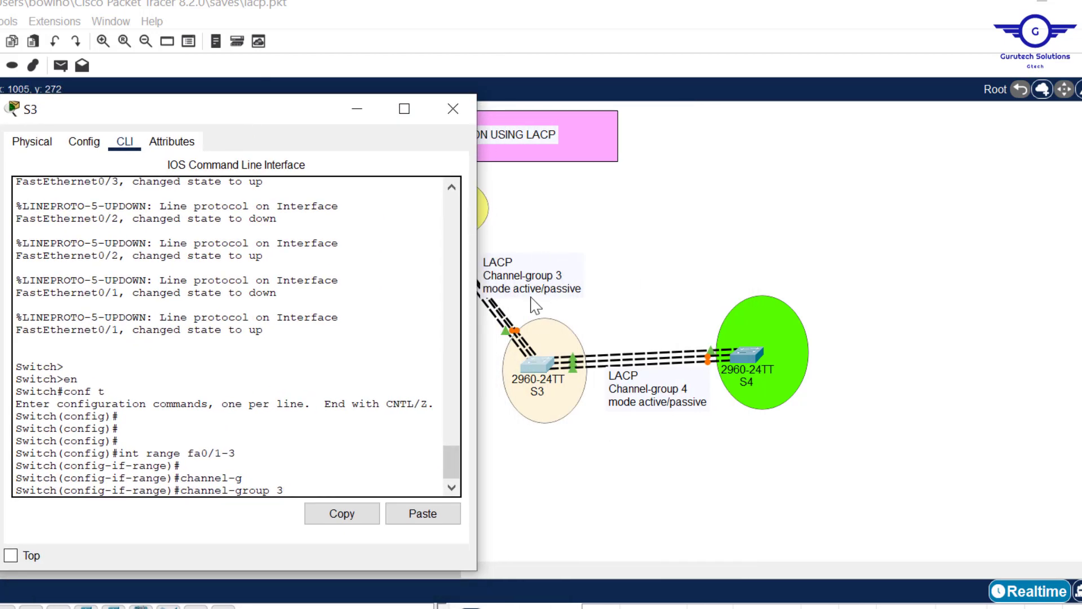
type(" mod")
key("Tab")
type("pass")
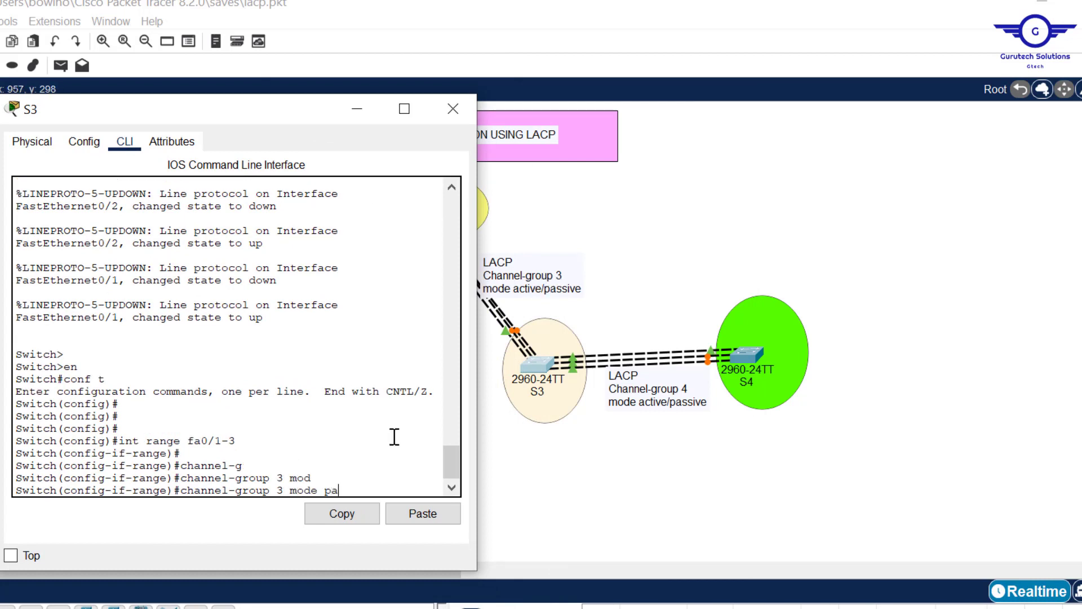
key("Tab")
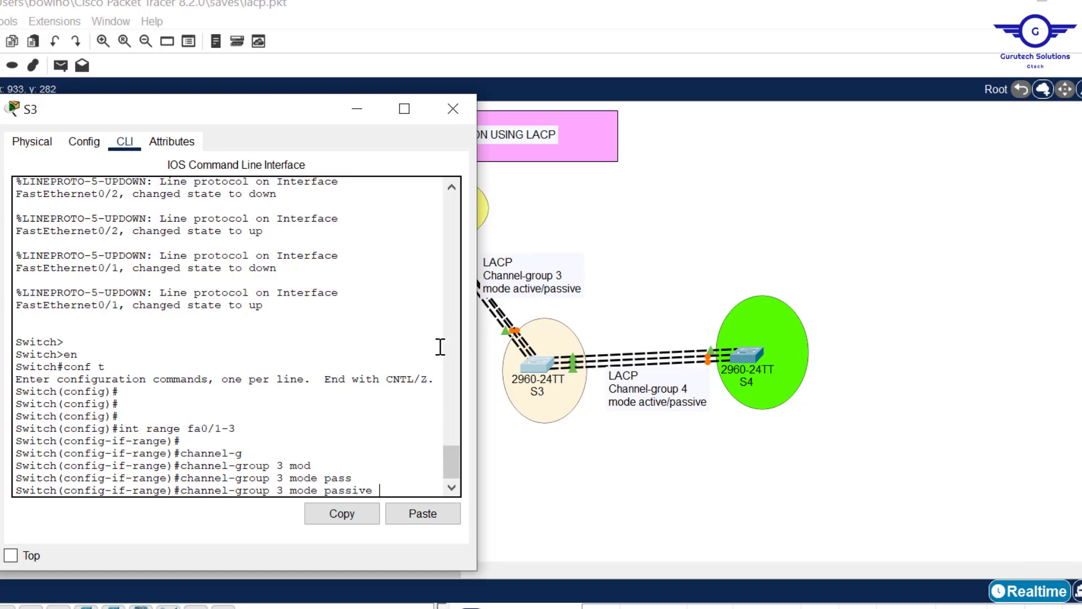
key("Return")
- Return to global configuration mode on S3 and highlight the Port-channel 3 interface name in the output
type("e)#e")
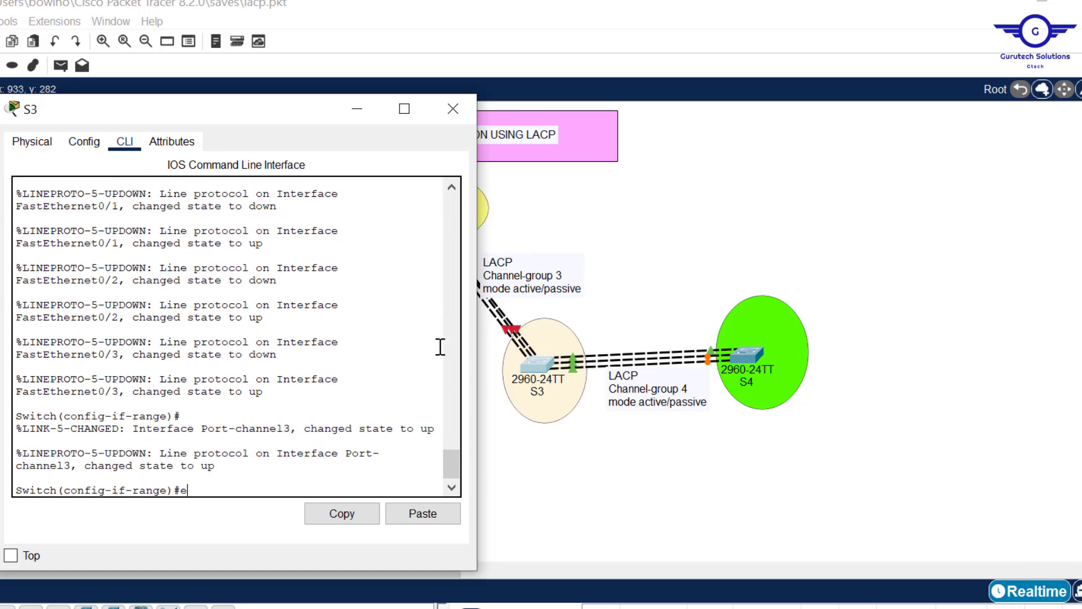
type("x")
key("Return")
key("Return")
key("Return")
key("Return")
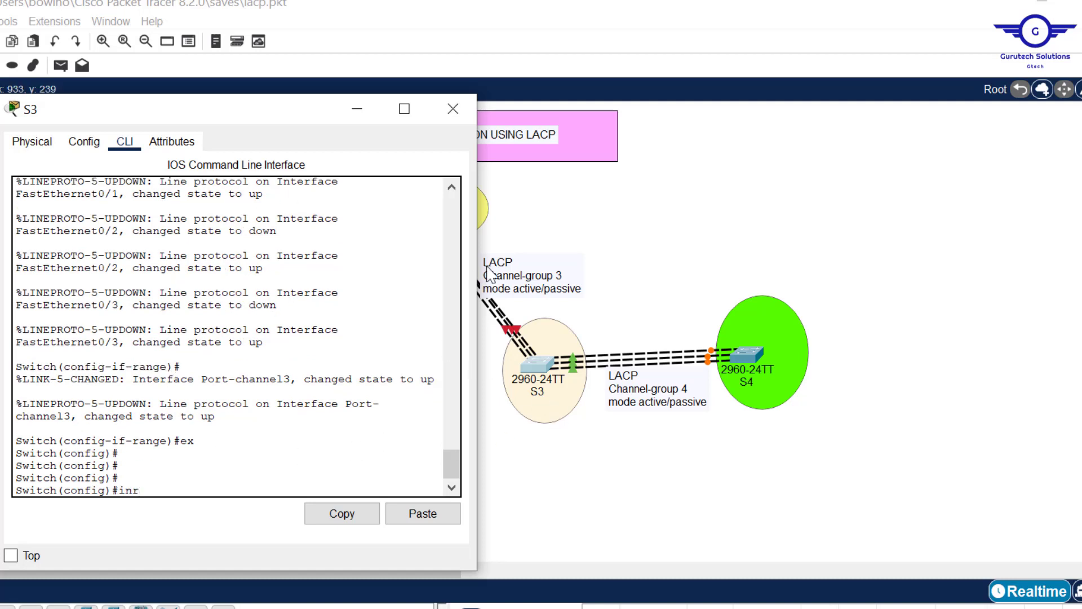
left_click(452, 187)
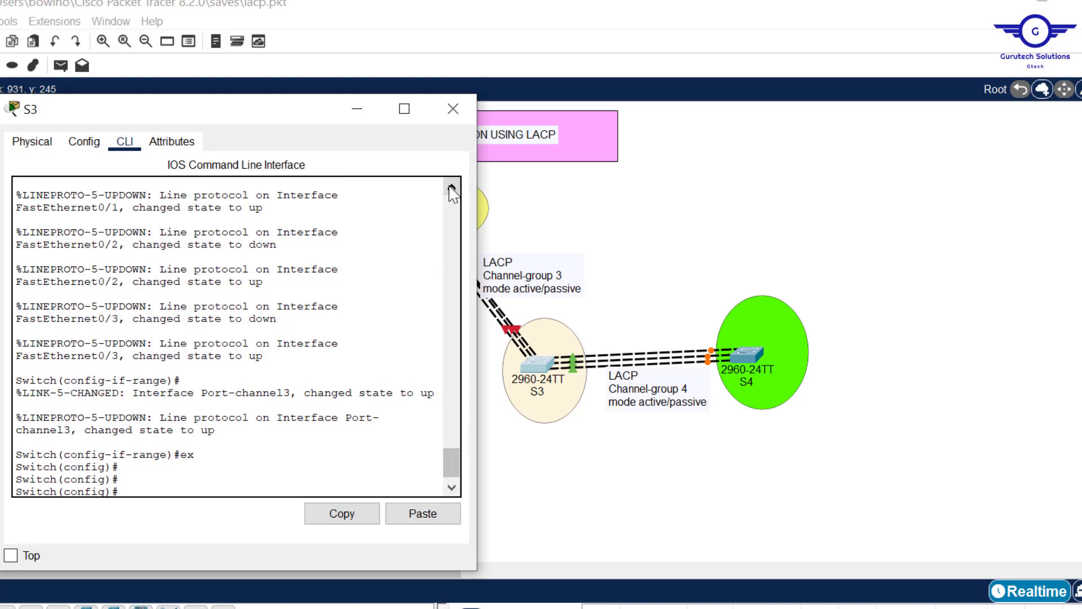
scroll(451, 189, "up", 7)
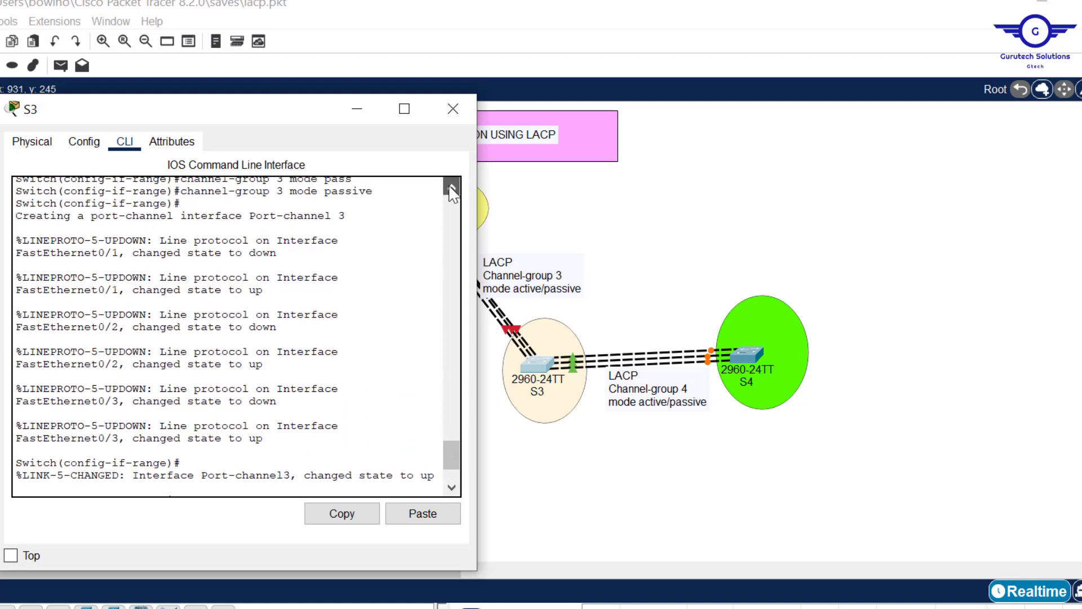
left_click_drag(360, 220, 180, 217)
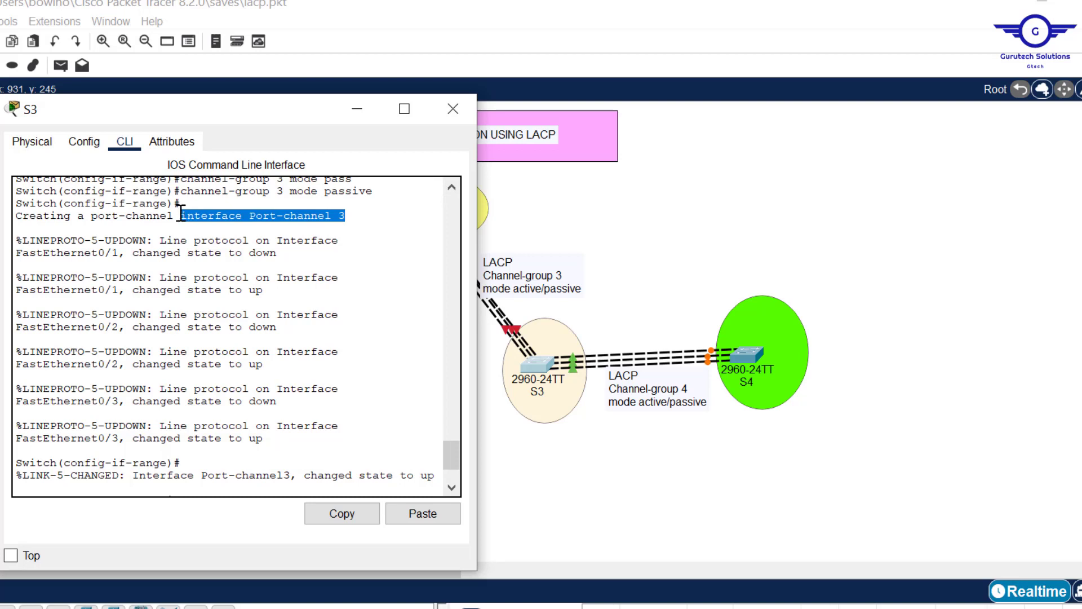
left_click(442, 454)
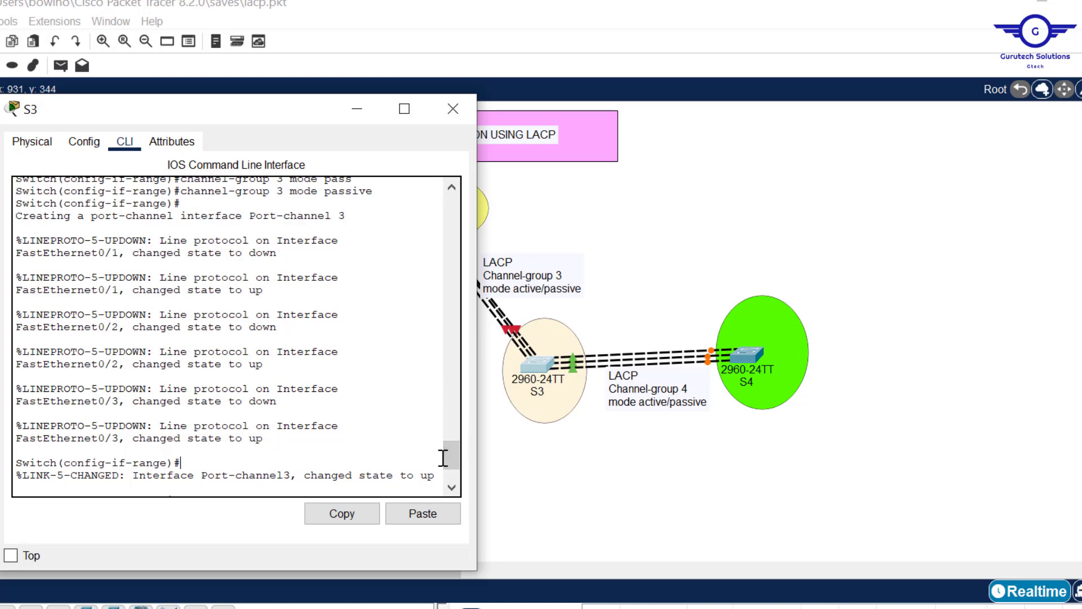
- Enter interface configuration for port-channel 3 on S3
type("ex")
key("Return")
key("Return")
key("Return")
type("ex")
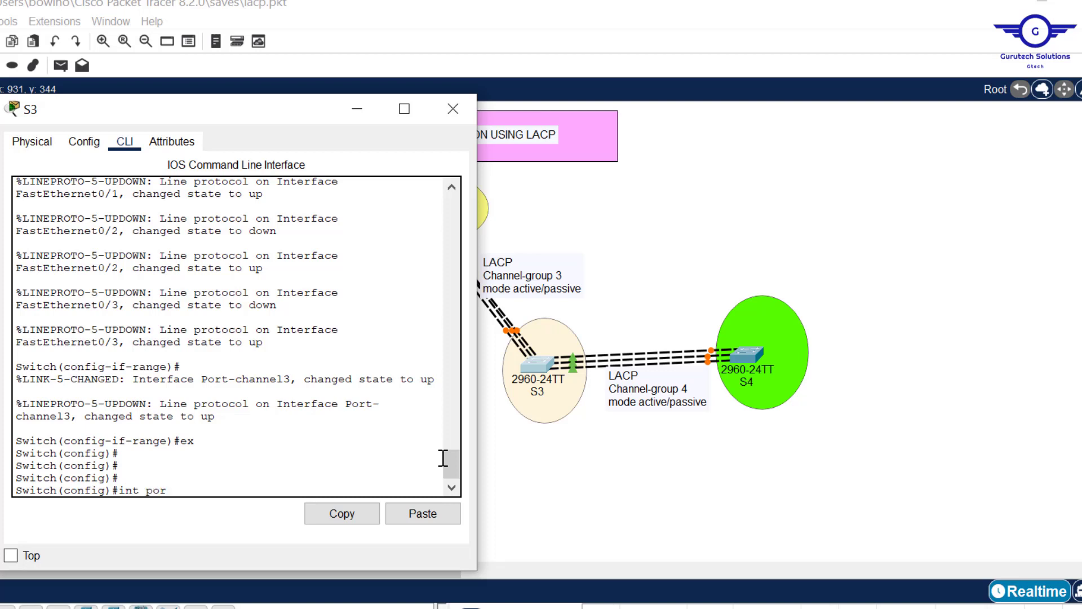
type("ch")
key("Tab")
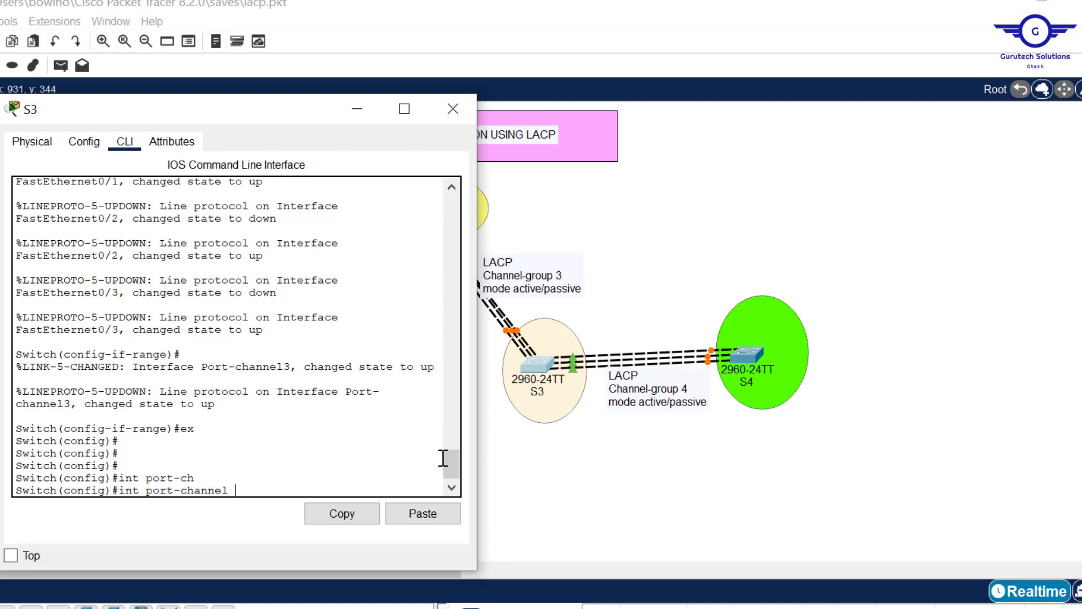
type("3")
key("Return")
- Set port-channel 3 on S3 to switchport mode trunk and exit to global configuration mode
type("swi")
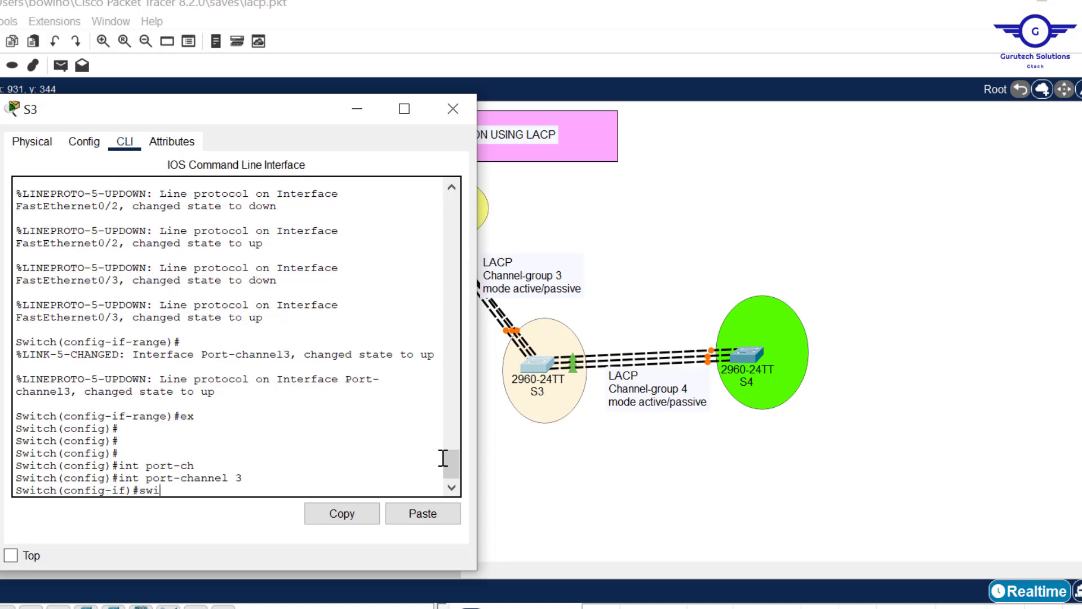
type("tc")
key("Tab")
type("m")
key("Tab")
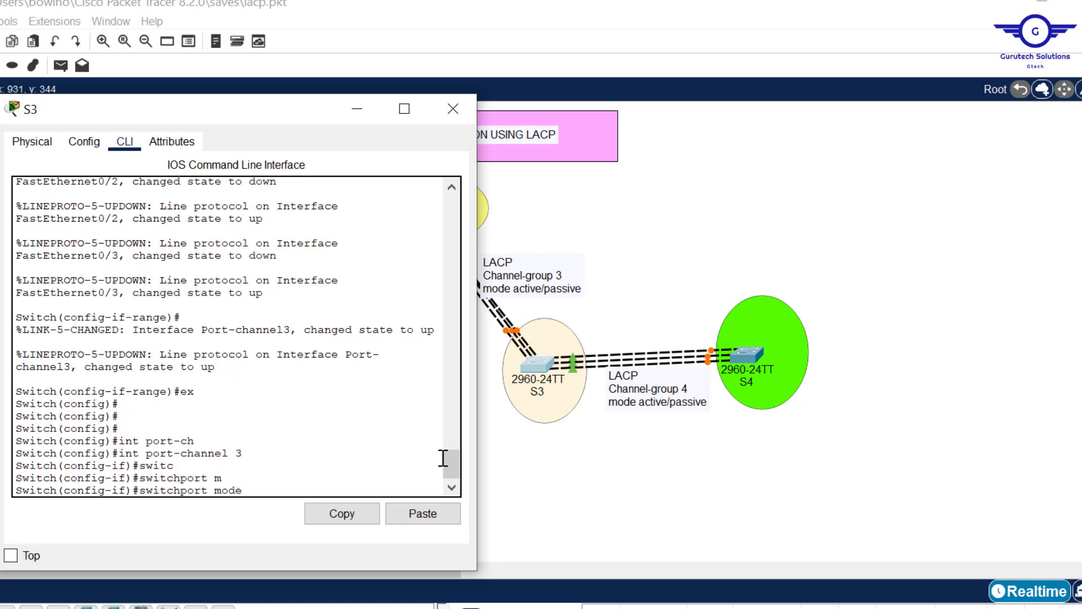
type("tr")
key("Tab")
key("Return")
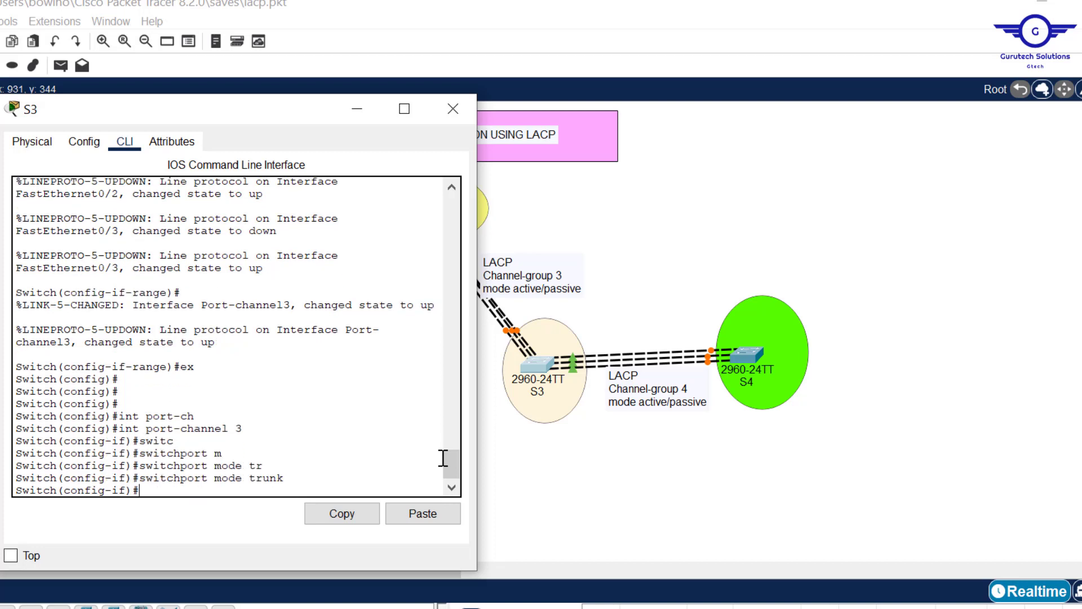
type("ex")
key("Return")
key("Return")
key("Return")
key("Return")
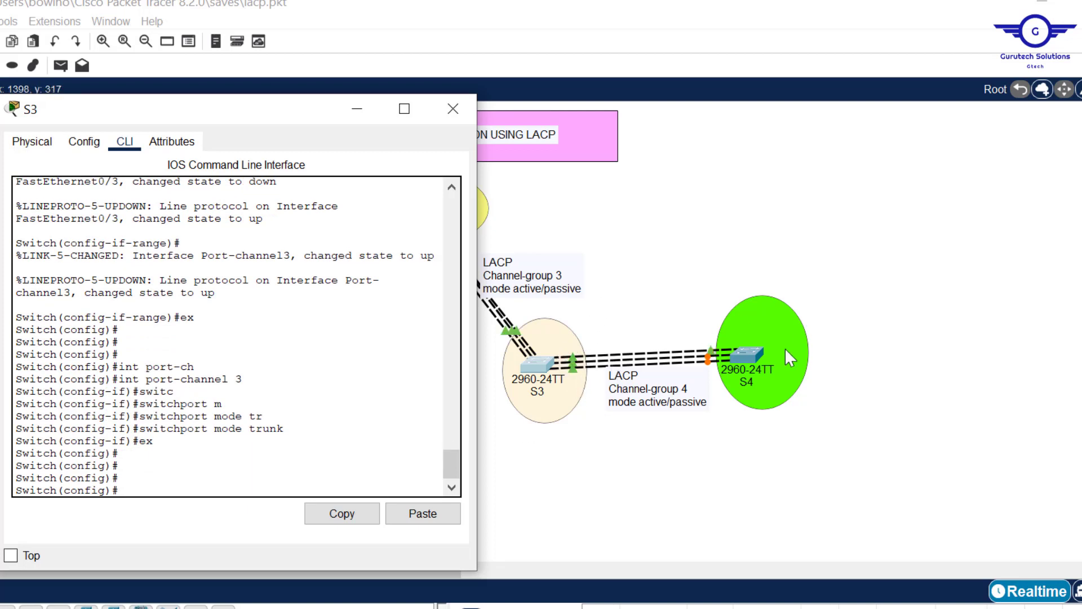
- Edit the Channel-group 4 note between S3 and S4 so its last line reads mode active/active
left_click(677, 400)
double_click(677, 399)
left_click_drag(652, 414, 601, 416)
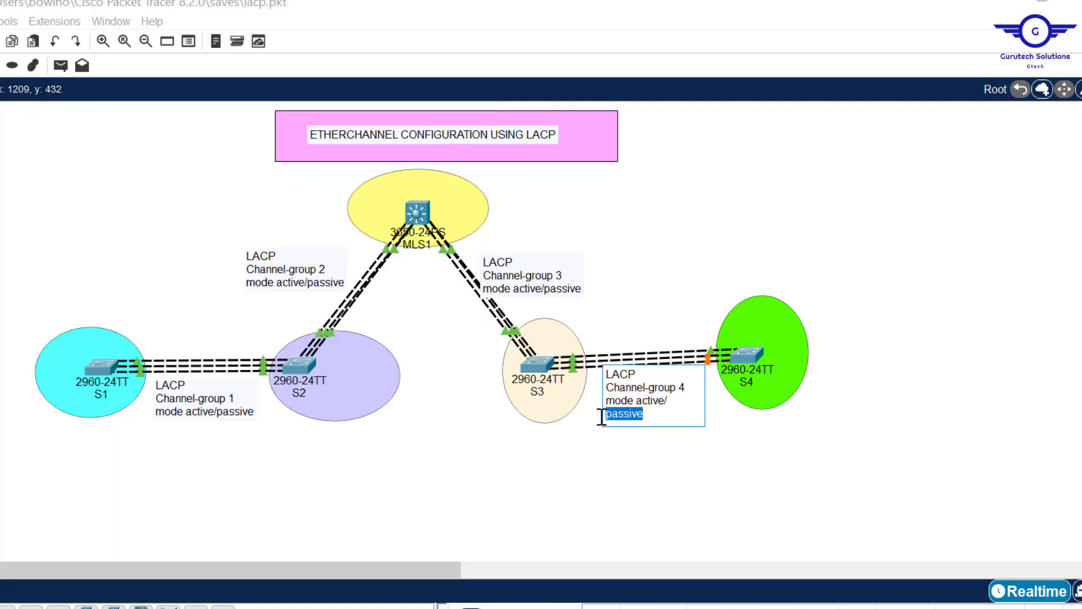
key("BackSpace")
type("act")
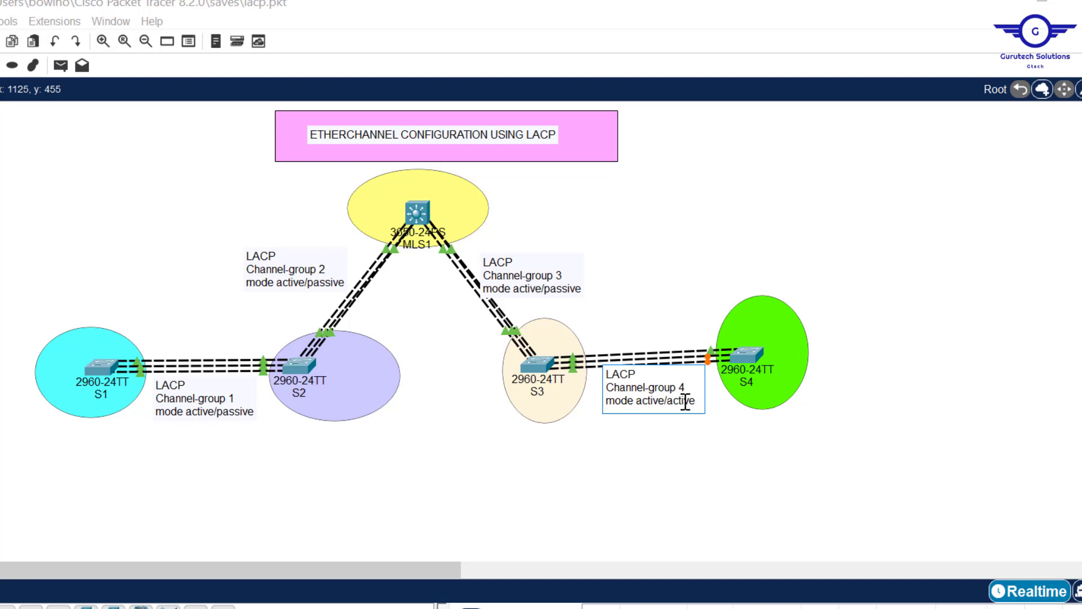
left_click(761, 456)
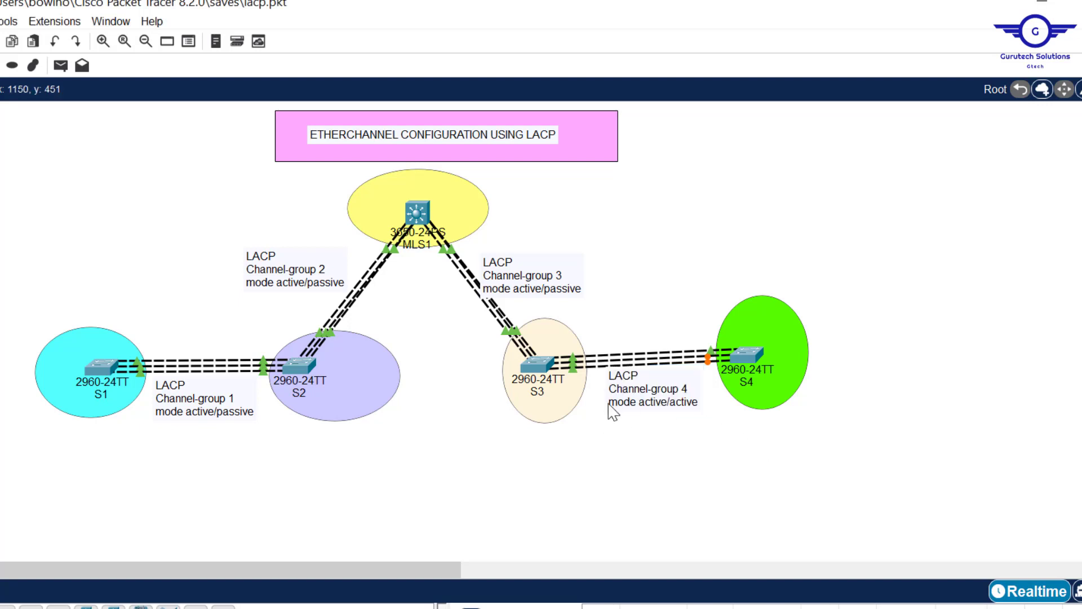
- Reopen S3's CLI and enter interface range configuration for fa0/4-6
left_click(546, 370)
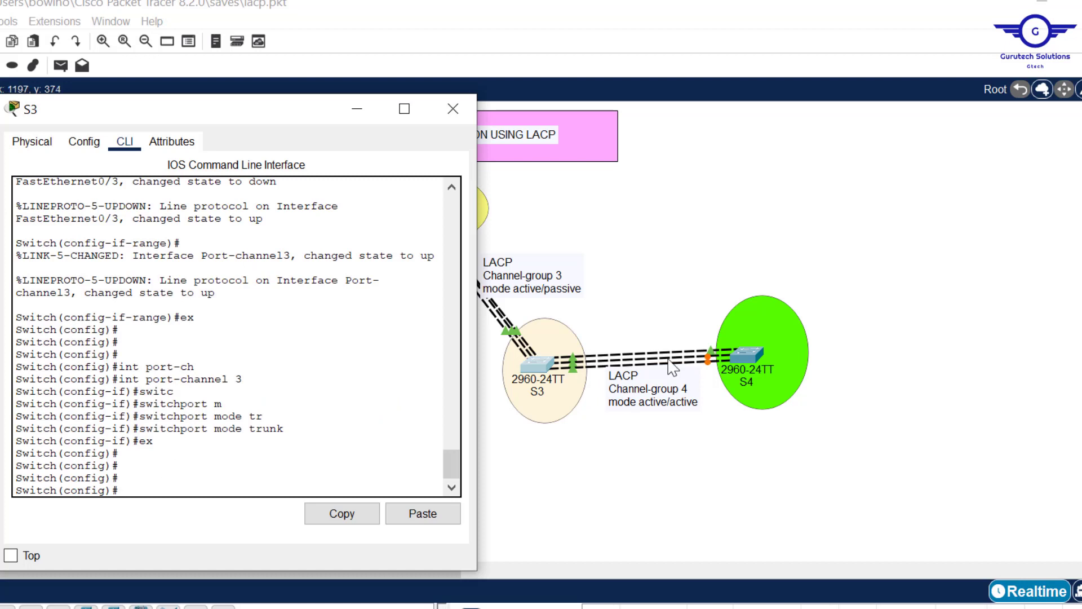
left_click(620, 475)
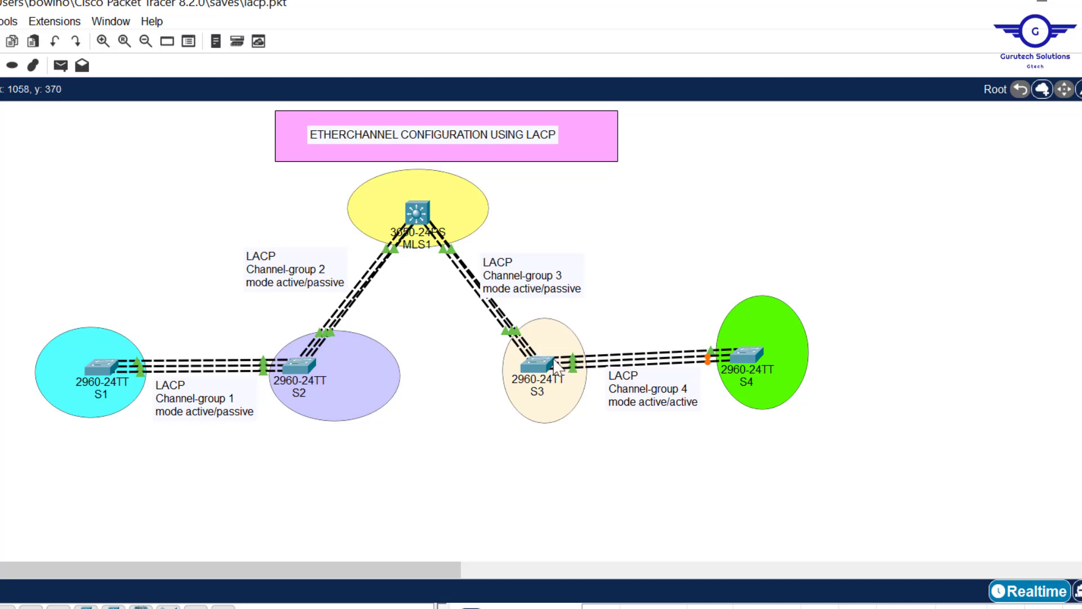
left_click(530, 363)
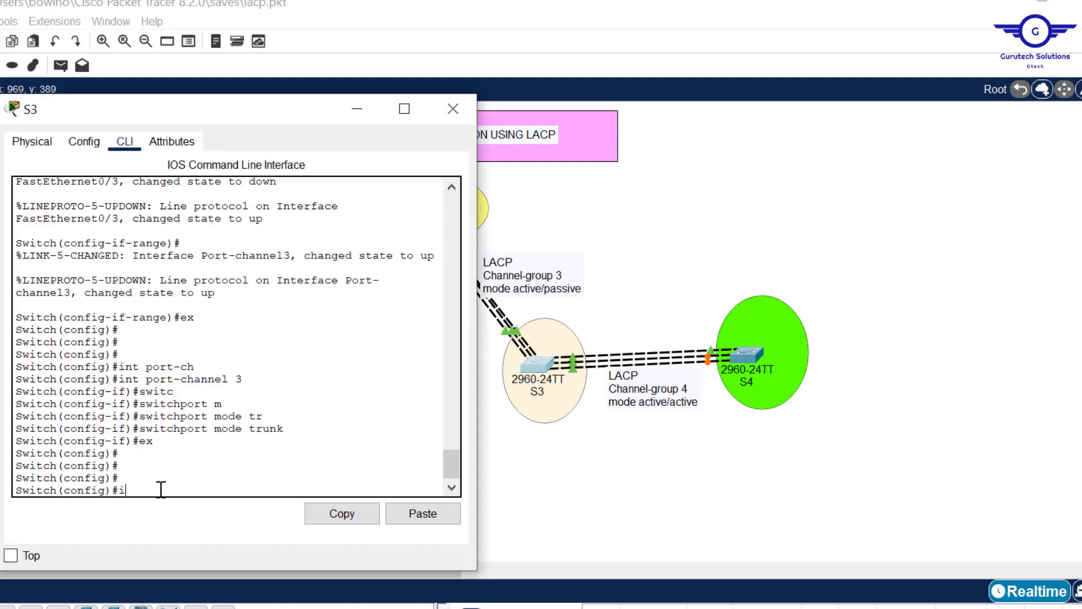
type("int range fa0/4-6")
key("Return")
key("Return")
key("Return")
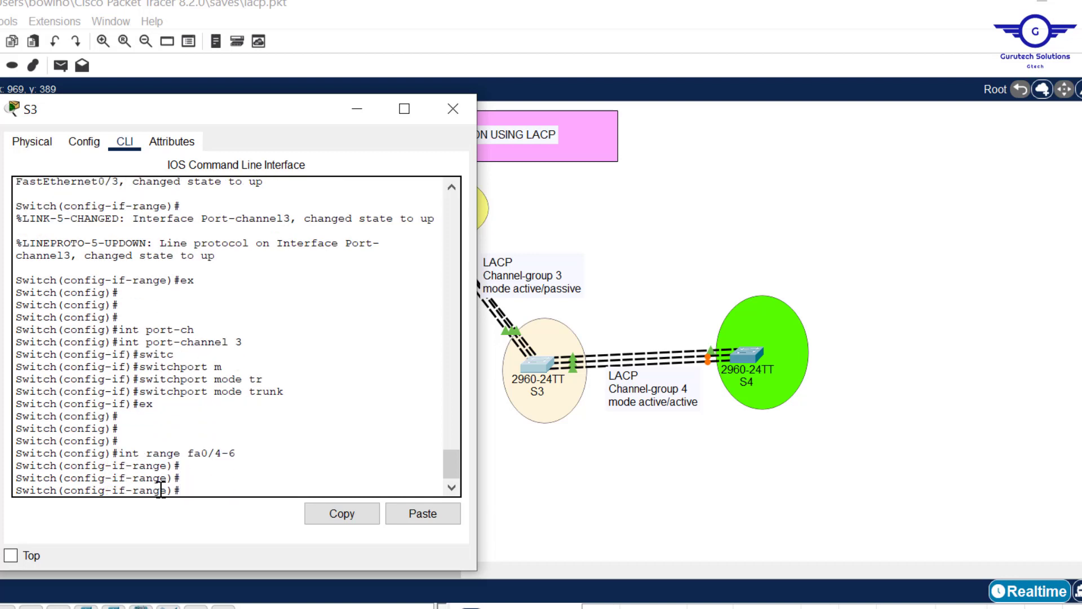
- Assign S3's fa0/4-6 range to channel-group 4 in mode active
type("chanee")
key("BackSpace")
type("nel-g")
key("Tab")
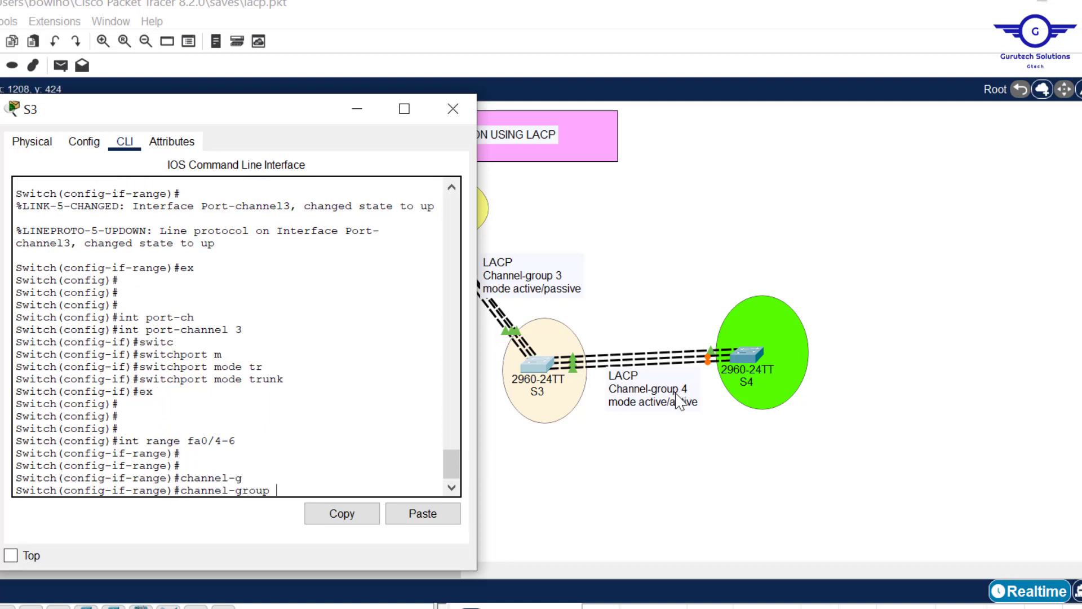
type("4 mo")
key("Tab")
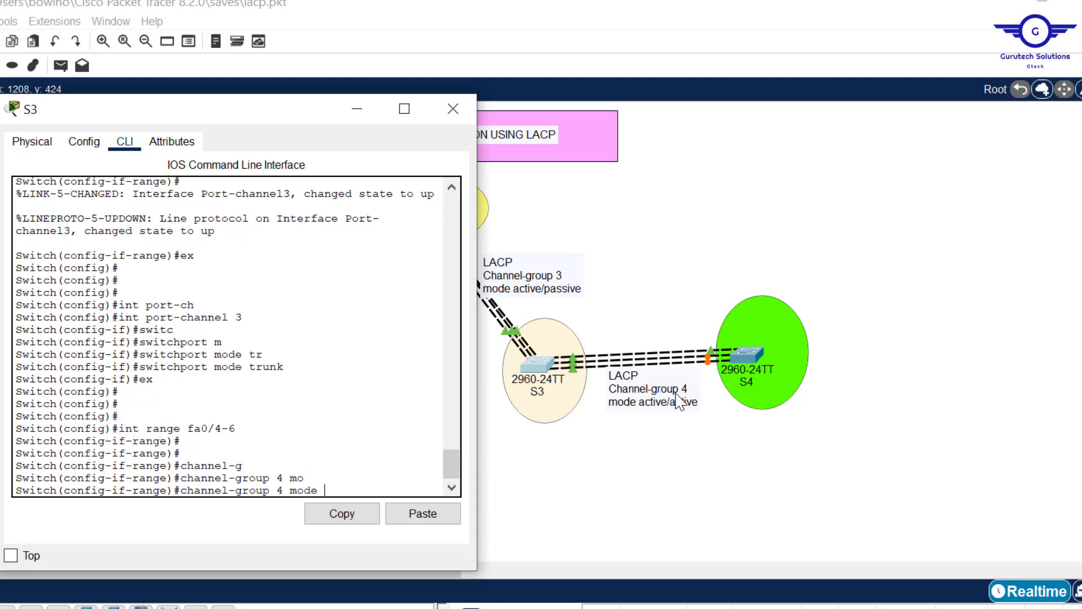
type("act")
key("Tab")
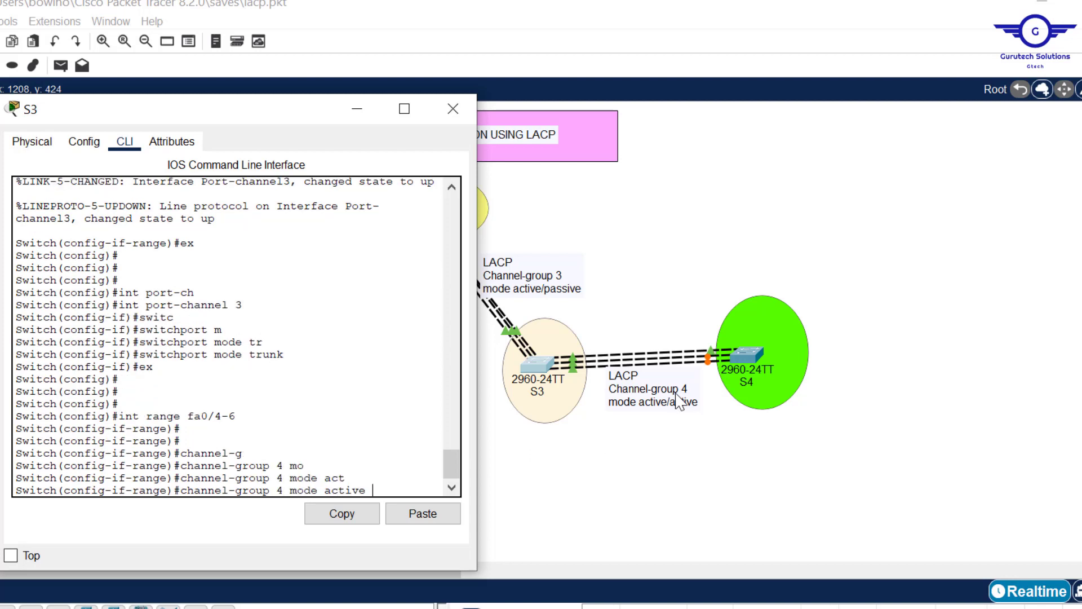
key("Return")
- Exit the interface range on S3 and enter interface configuration for port-channel 4
key("Return")
key("Return")
type("ex")
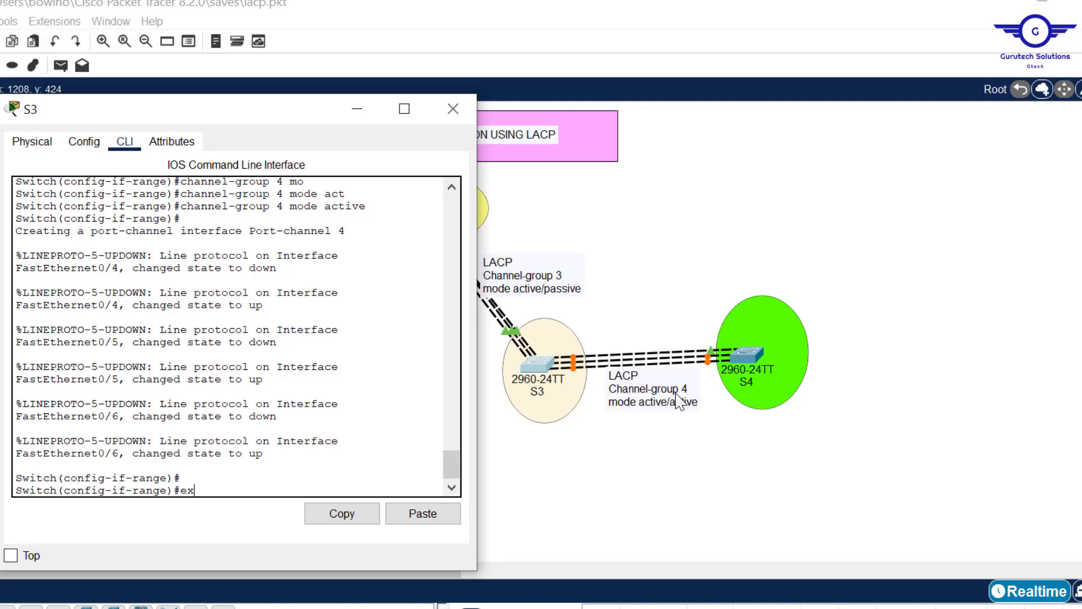
key("Return")
key("Return")
key("Return")
key("Return")
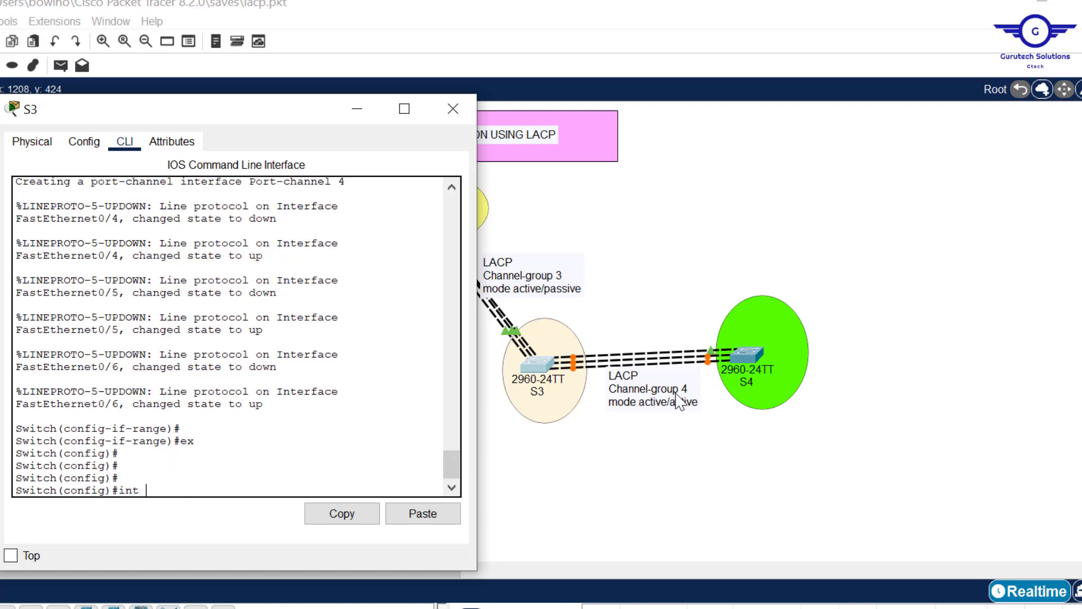
type("int port-chann")
key("Tab")
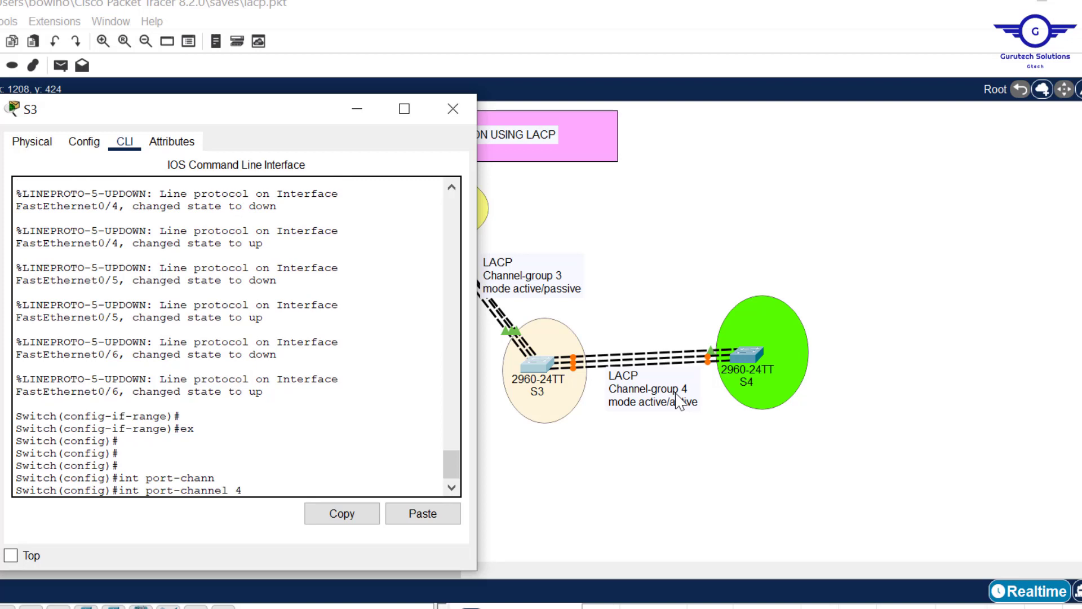
type("4")
key("Return")
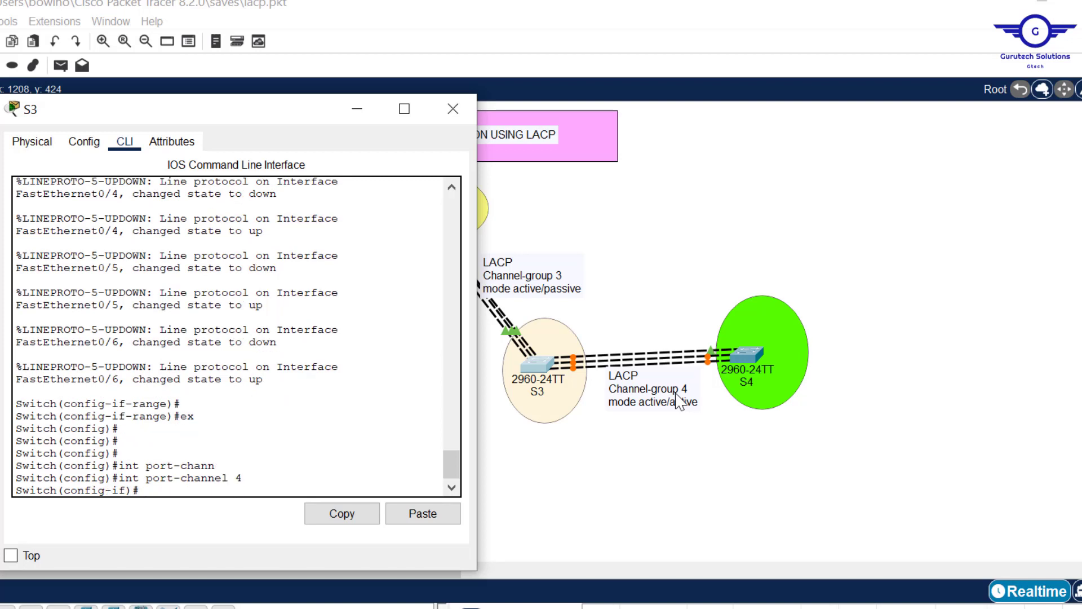
- Set port-channel 4 on S3 to switchport mode trunk and exit to global configuration mode
type("switch")
key("Tab")
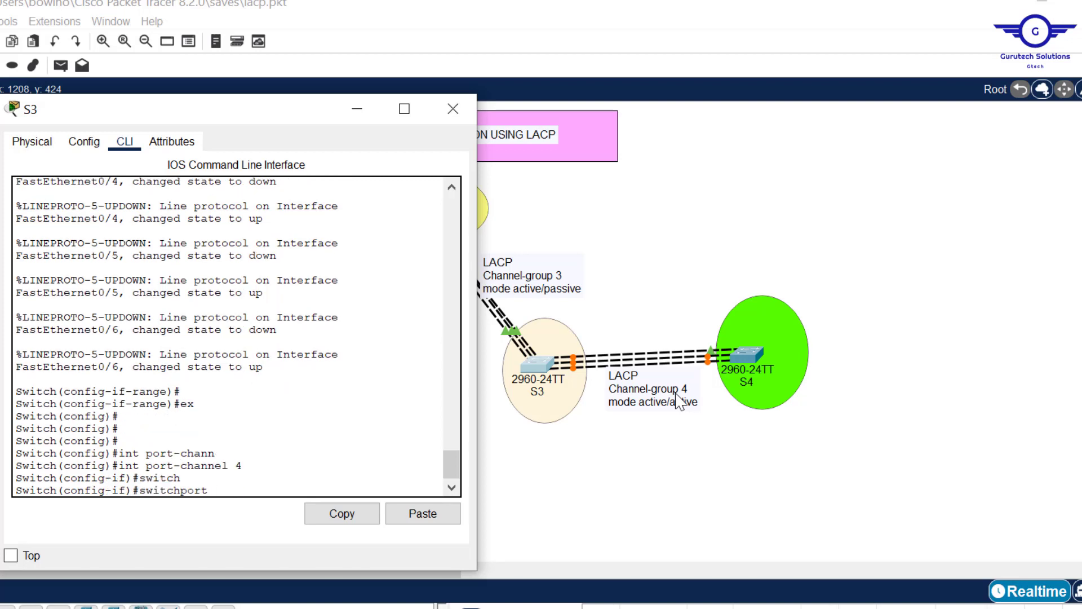
type("m")
key("Tab")
type("tr")
key("Tab")
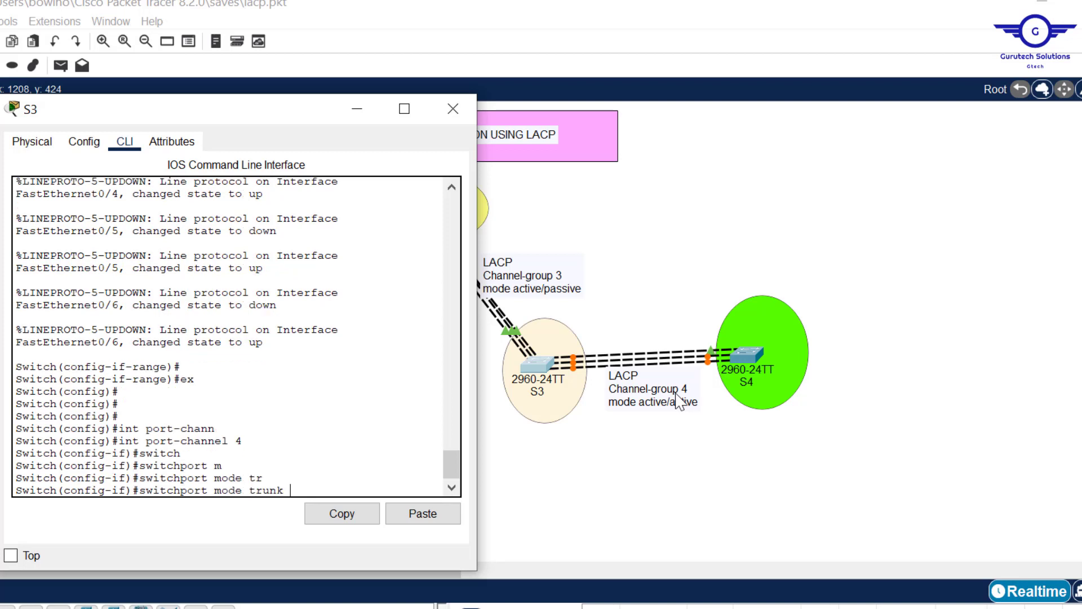
key("Return")
type("ex")
key("Return")
key("Return")
key("Return")
key("Return")
key("Return")
key("Return")
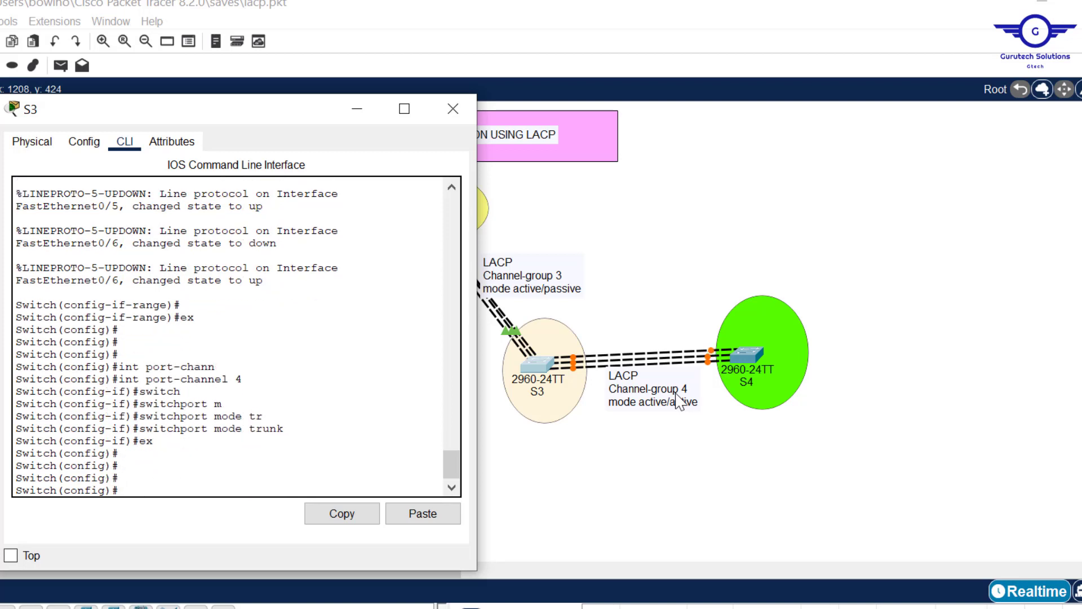
- Save S3's running configuration with do wr
type("co")
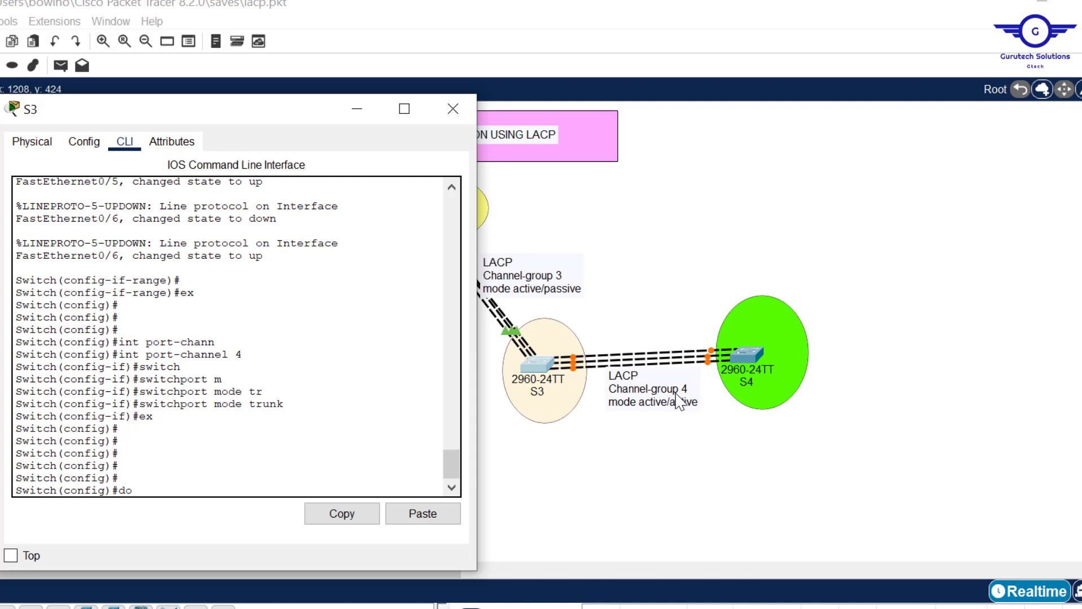
type(" wr")
key("Return")
key("Return")
key("Return")
key("Return")
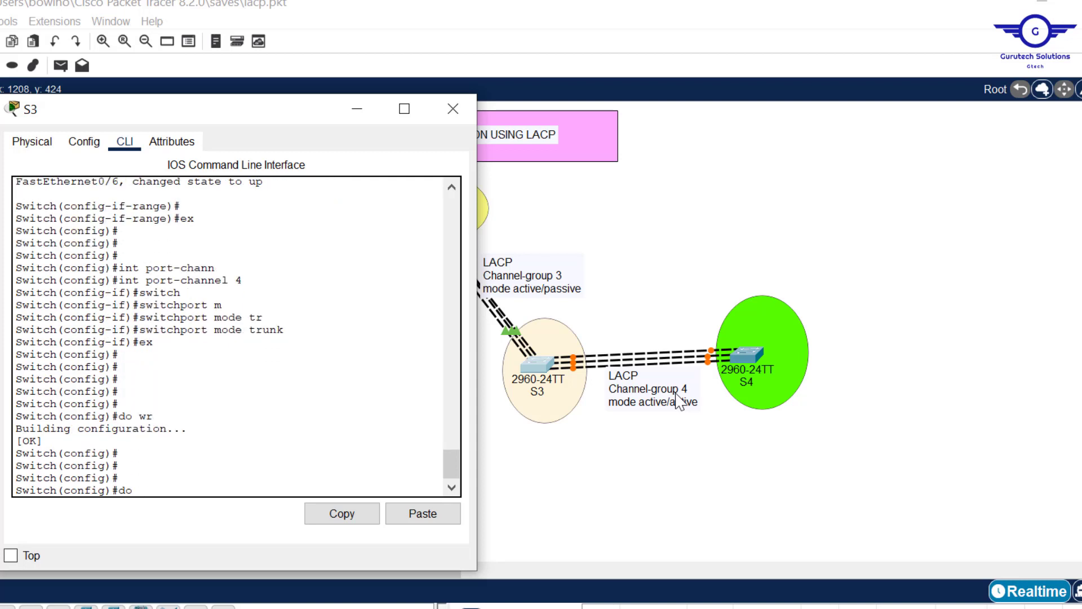
- Run do sh etherchannel on S3, check the listed channel groups, and close the S3 window
type("do sh etherchanne")
key("Return")
key("Return")
key("Return")
key("Return")
key("Return")
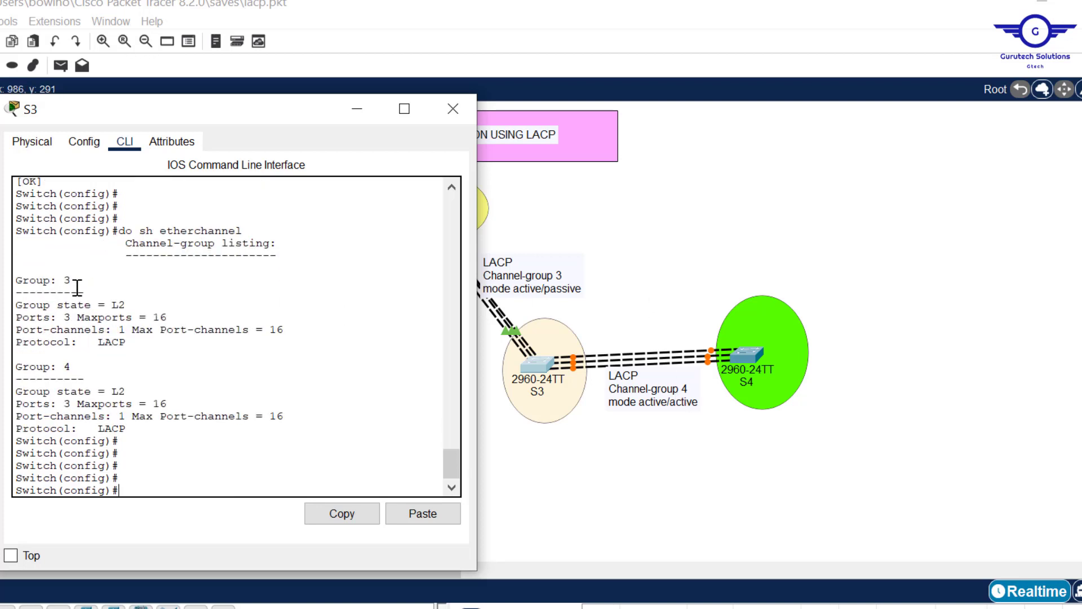
left_click_drag(83, 280, 58, 276)
left_click_drag(76, 368, 58, 368)
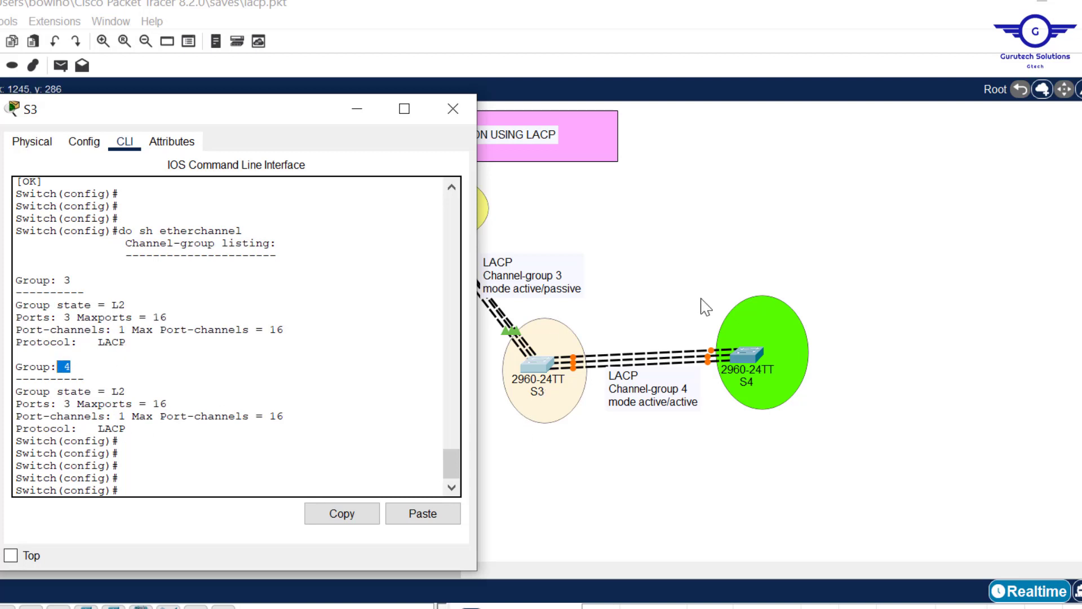
left_click(453, 108)
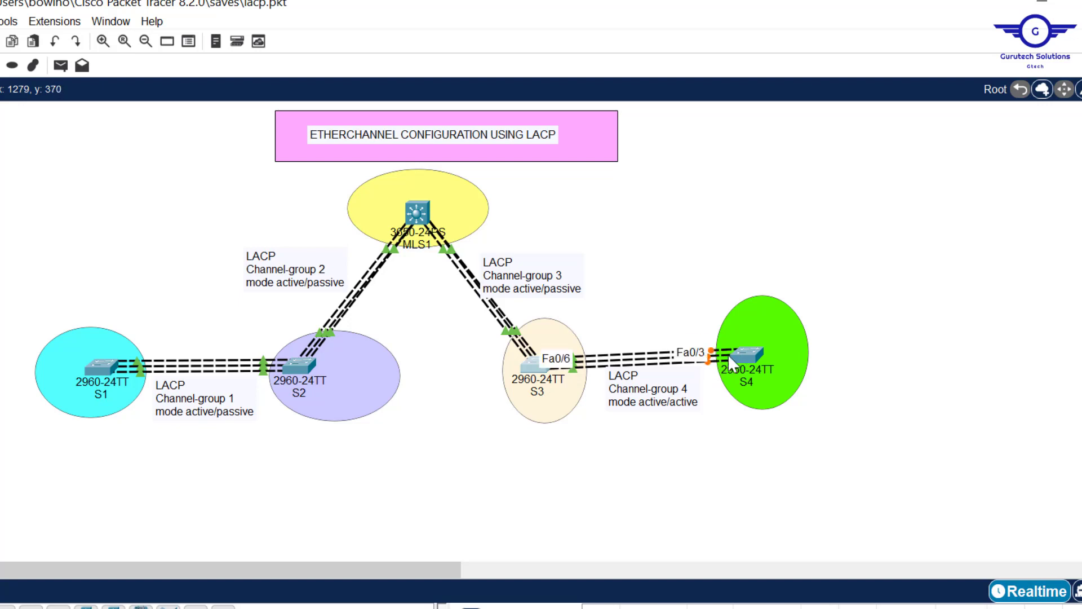
- Open S4's CLI beside the topology and enter global configuration mode
left_click(752, 351)
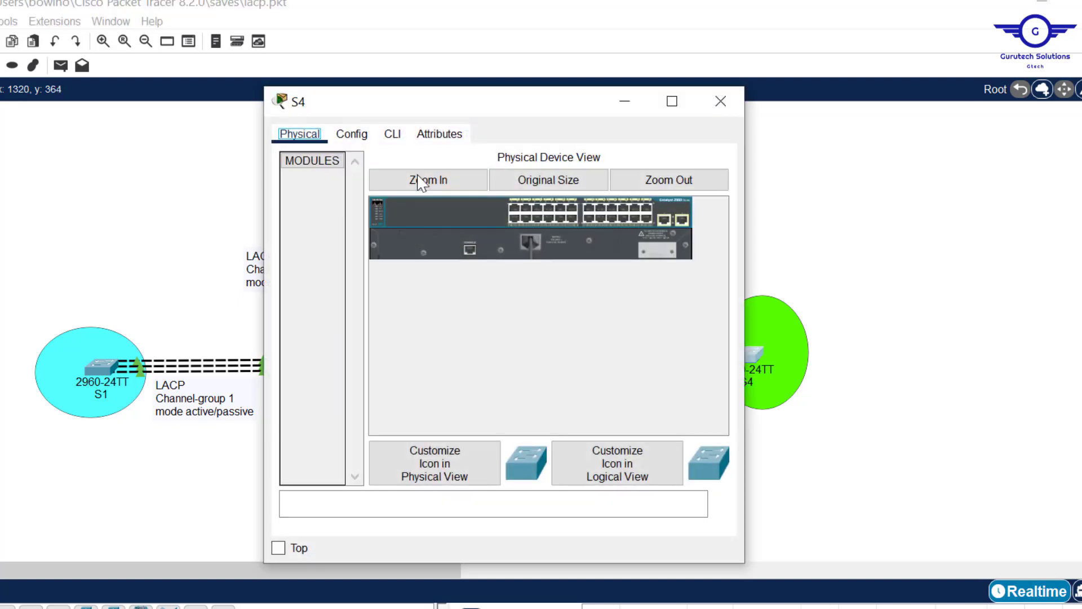
left_click(393, 135)
left_click_drag(533, 104, 318, 117)
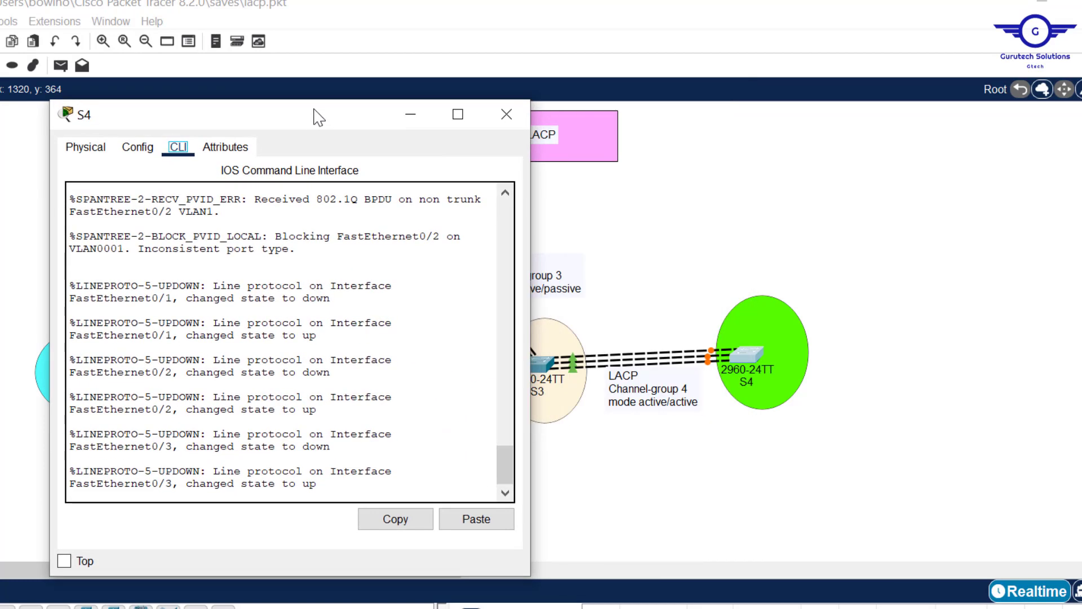
left_click(389, 365)
key("Return")
key("Return")
key("Return")
type("en")
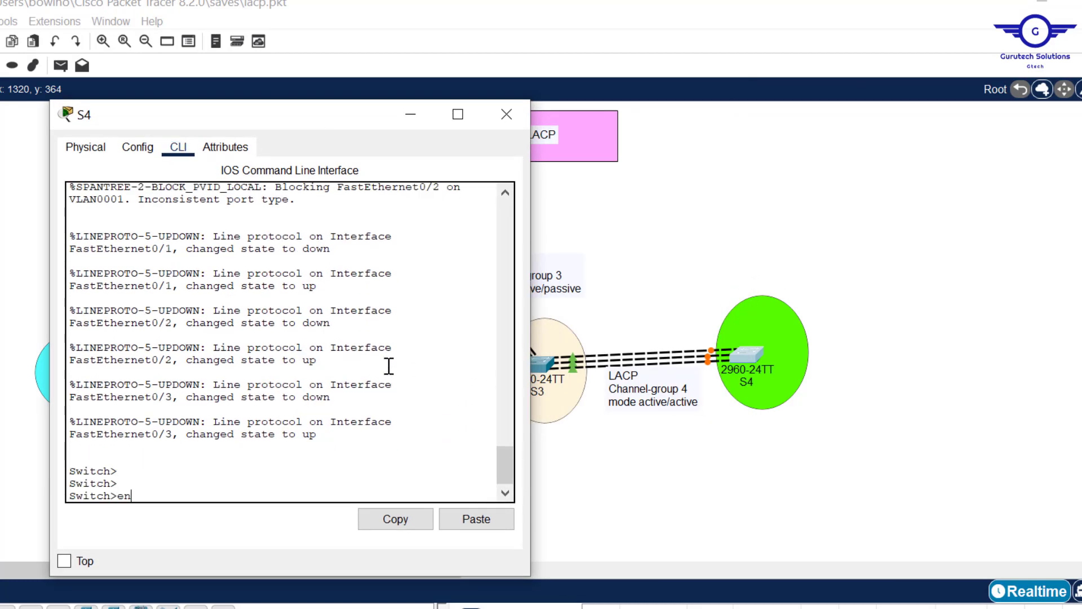
key("Return")
type("conf t")
key("Return")
type("\\")
key("Return")
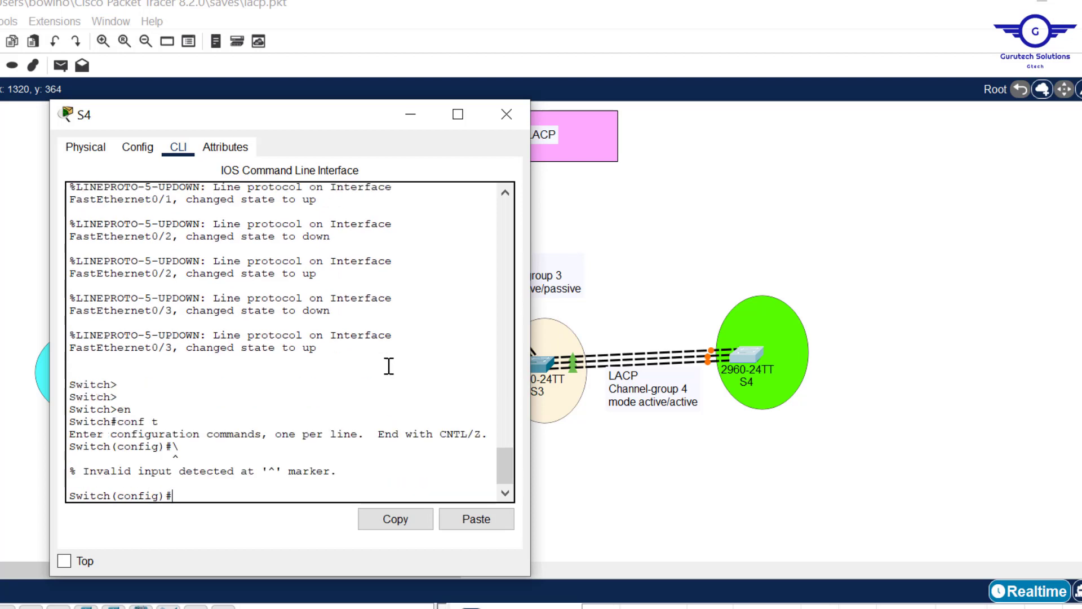
key("Return")
- Enter interface range configuration for fa0/1-3 on S4
type("int")
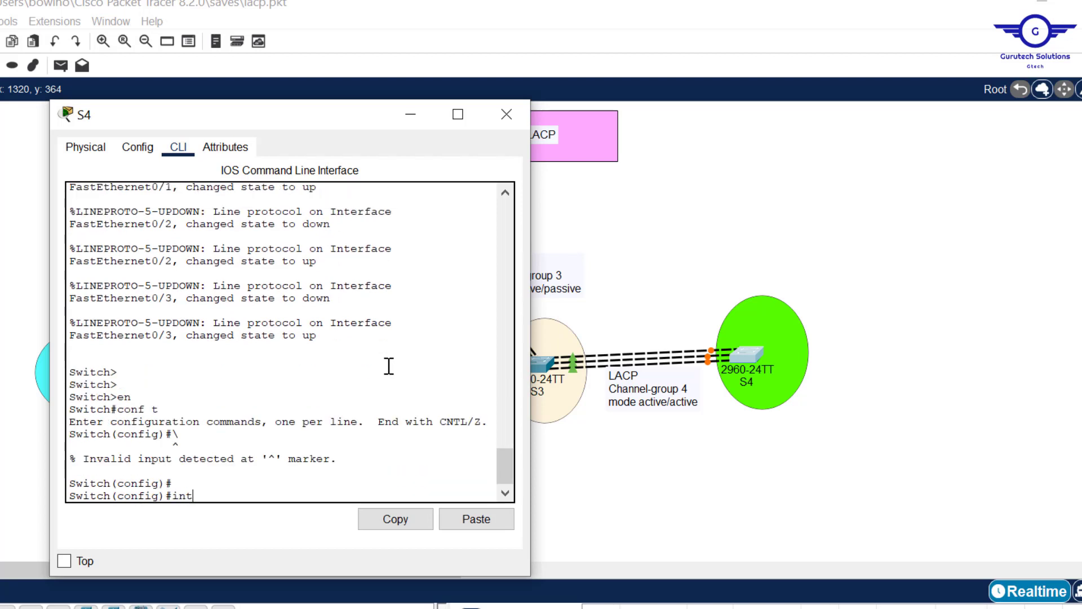
type(" range fa0/1-3")
key("Return")
key("Return")
key("Return")
- Assign S4's fa0/1-3 range to channel-group 4 in mode active
type("ch")
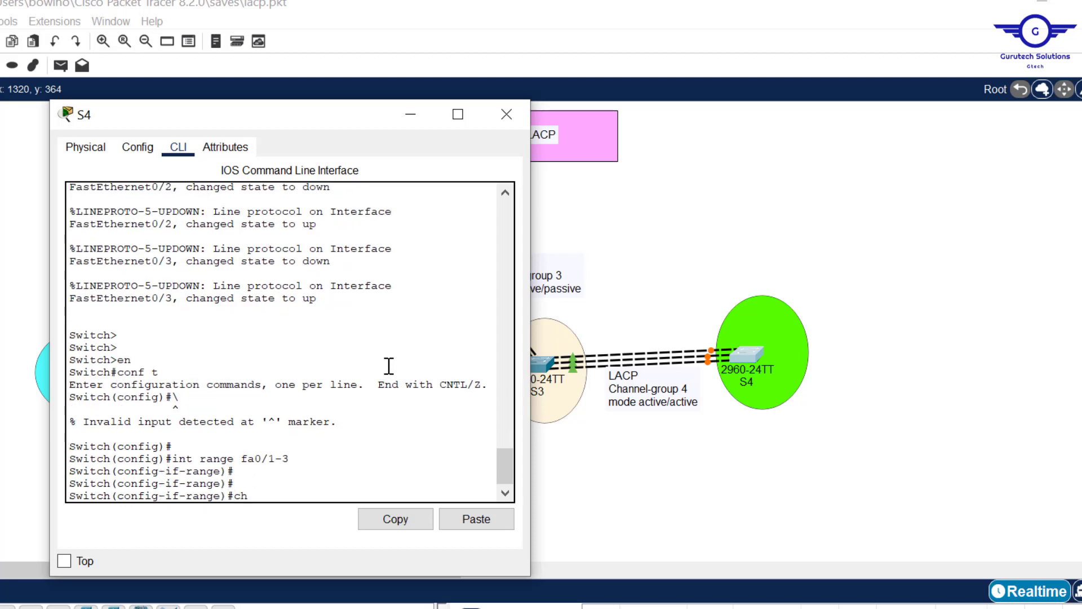
type("anne")
key("Tab")
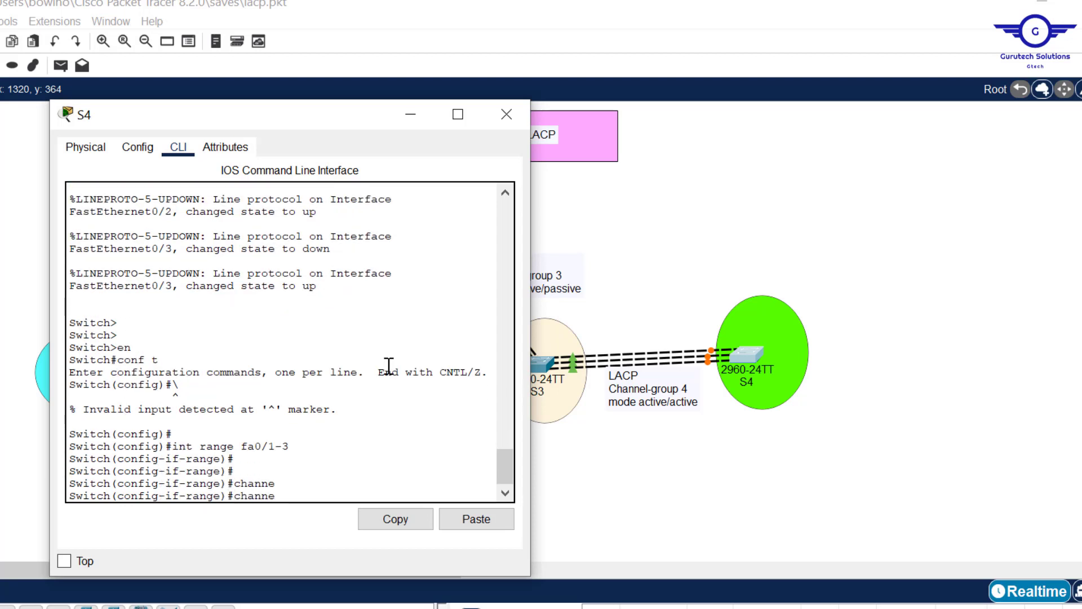
type("l-g")
key("Tab")
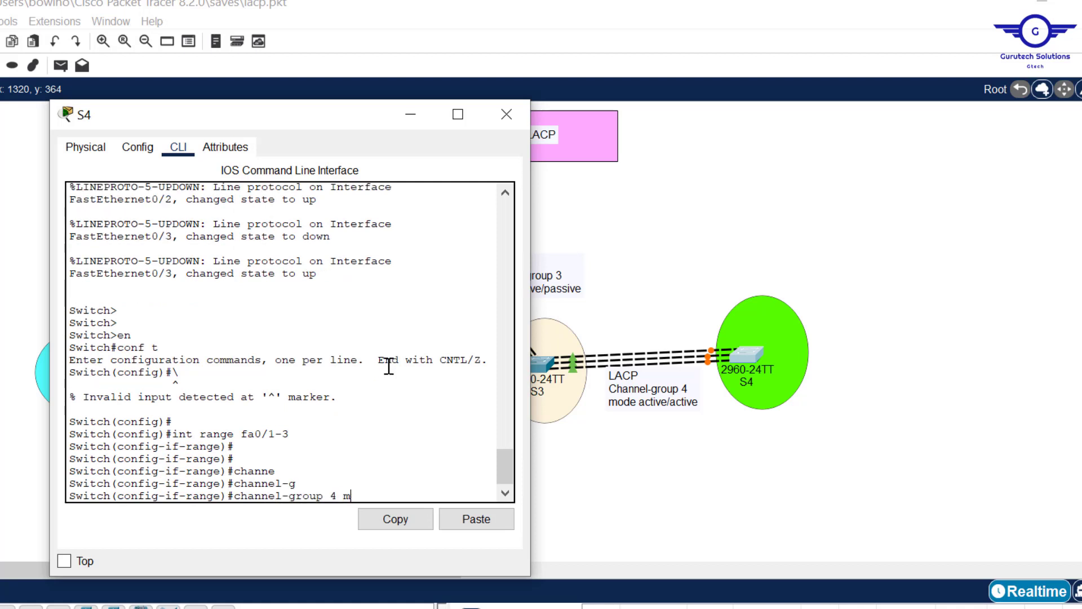
type("4 m")
key("Tab")
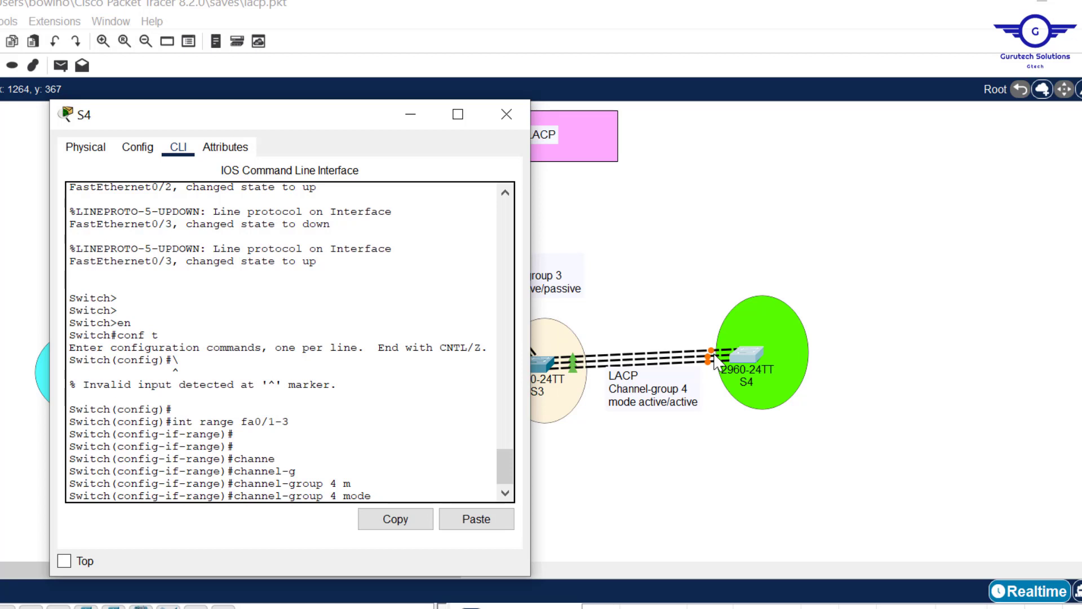
type("ac")
key("Tab")
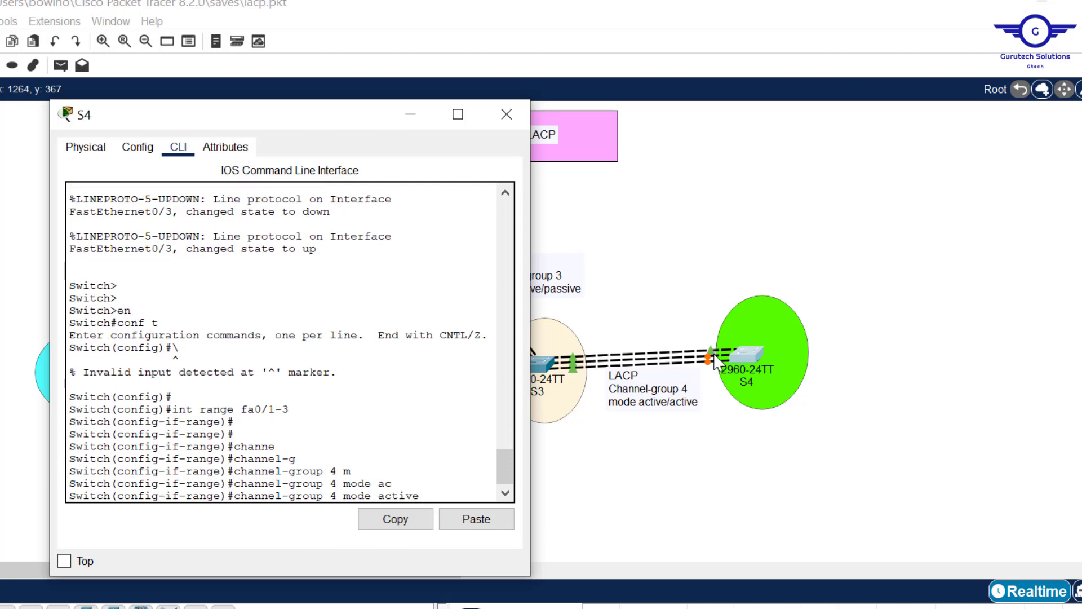
key("Return")
- Exit the interface range on S4 and enter interface configuration for port-channel 4
key("Return")
key("Return")
key("Return")
key("Return")
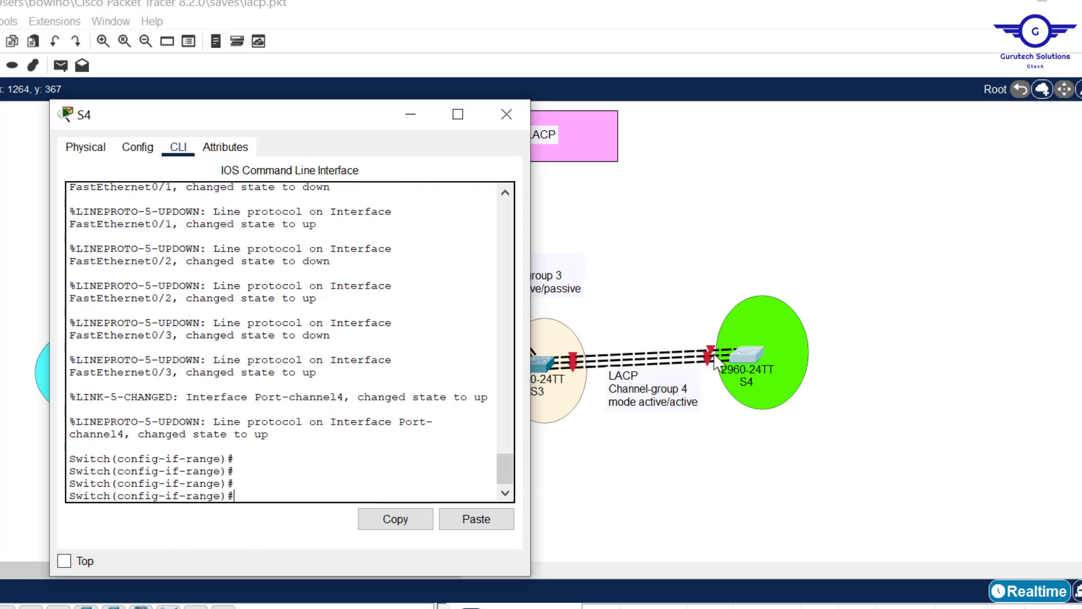
key("Return")
key("Return")
key("Return")
key("Return")
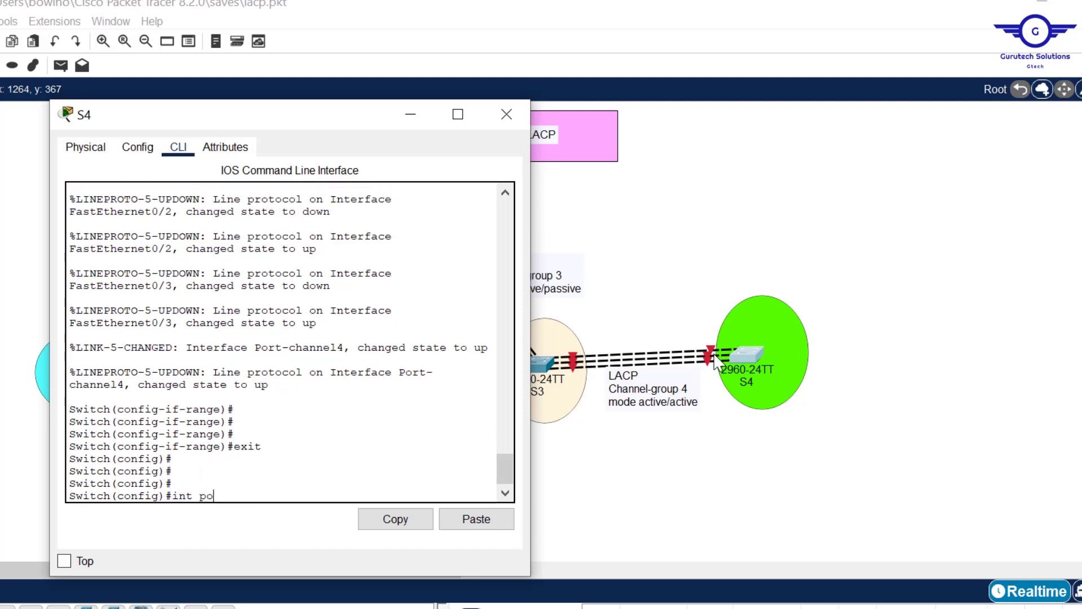
type("int port-ch")
key("Tab")
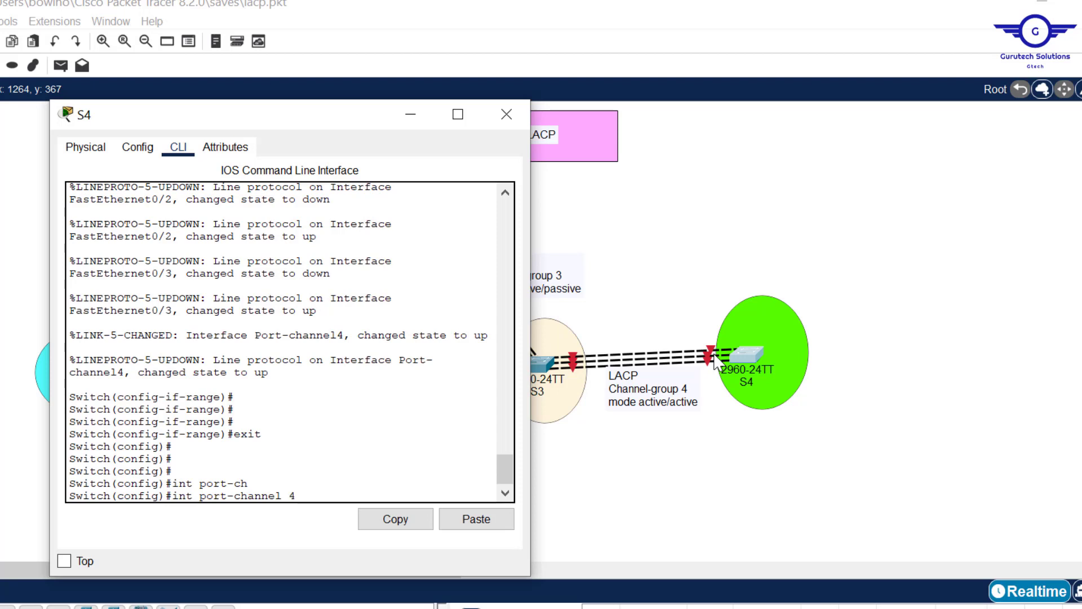
key("Return")
- Set port-channel 4 on S4 to switchport mode trunk and exit to global configuration mode
type("swit")
key("Tab")
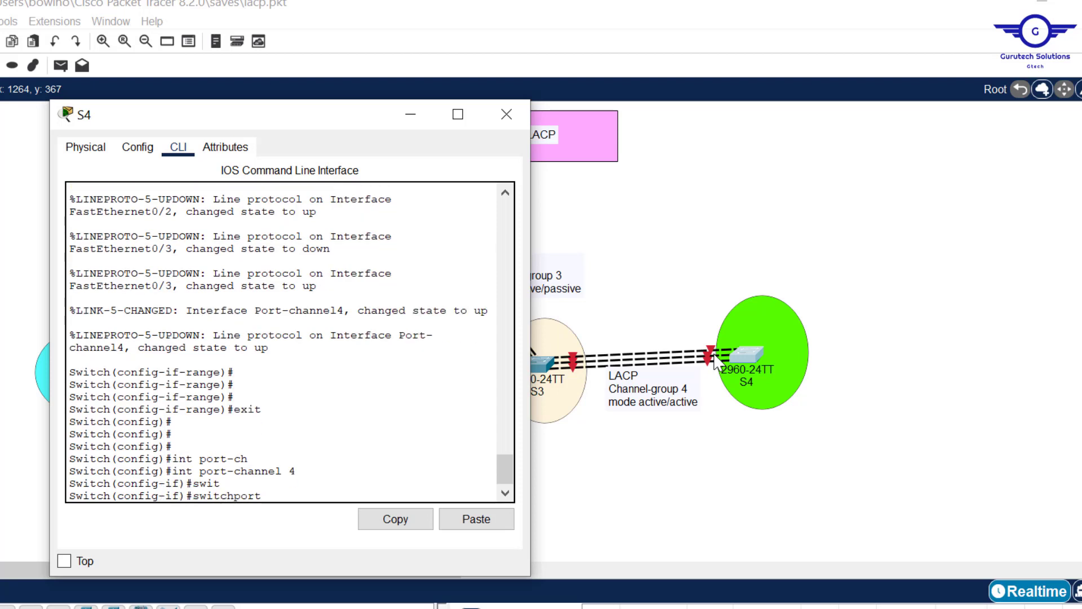
type("m")
key("Tab")
type("tr")
key("Tab")
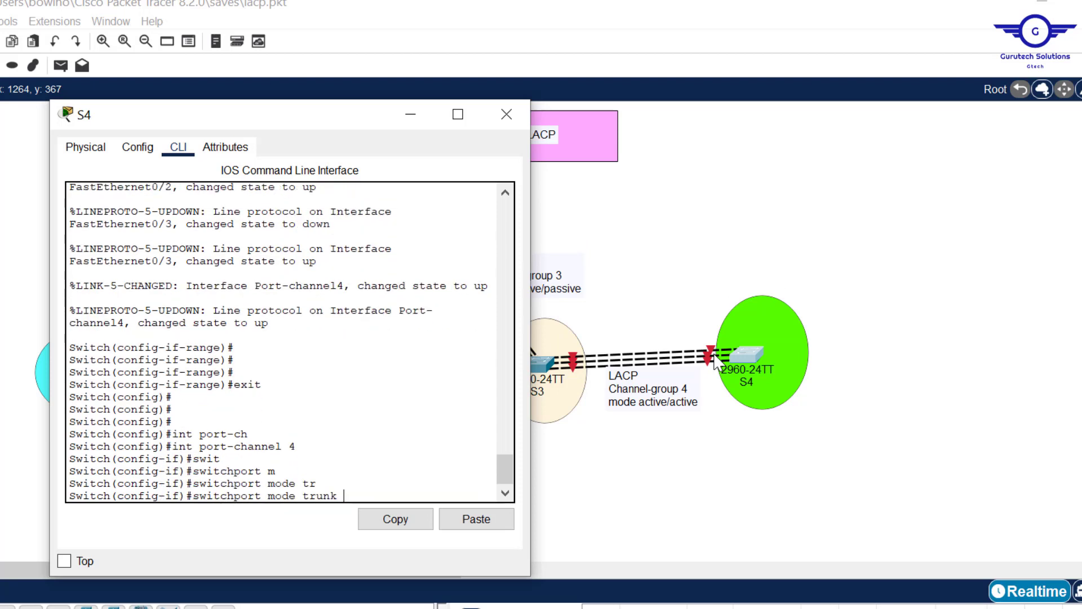
key("Return")
key("Return")
key("Return")
key("Return")
type("exit")
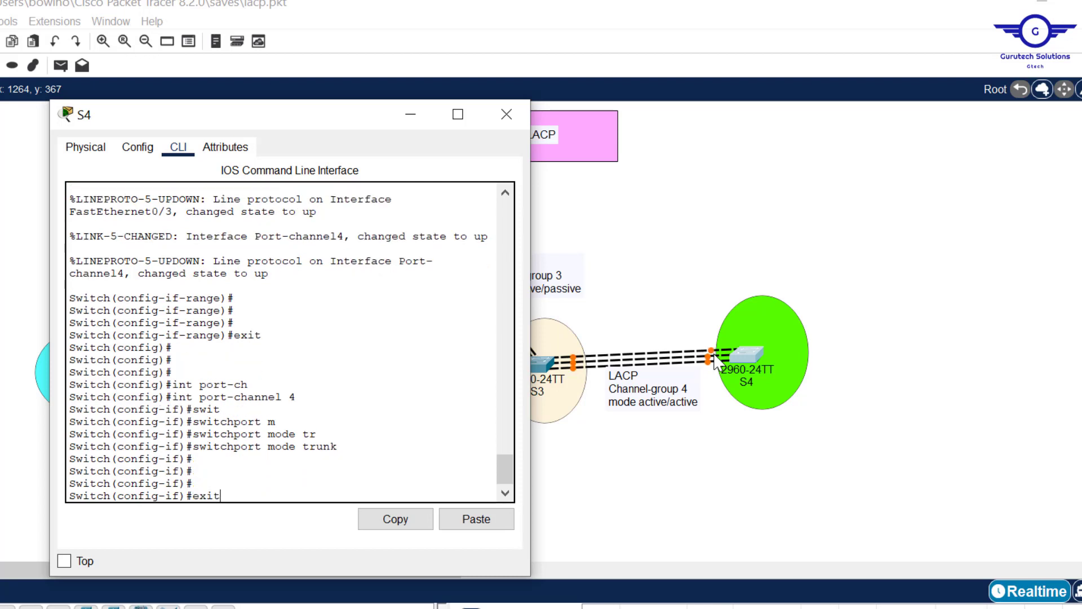
key("Return")
key("Return")
key("Return")
key("Return")
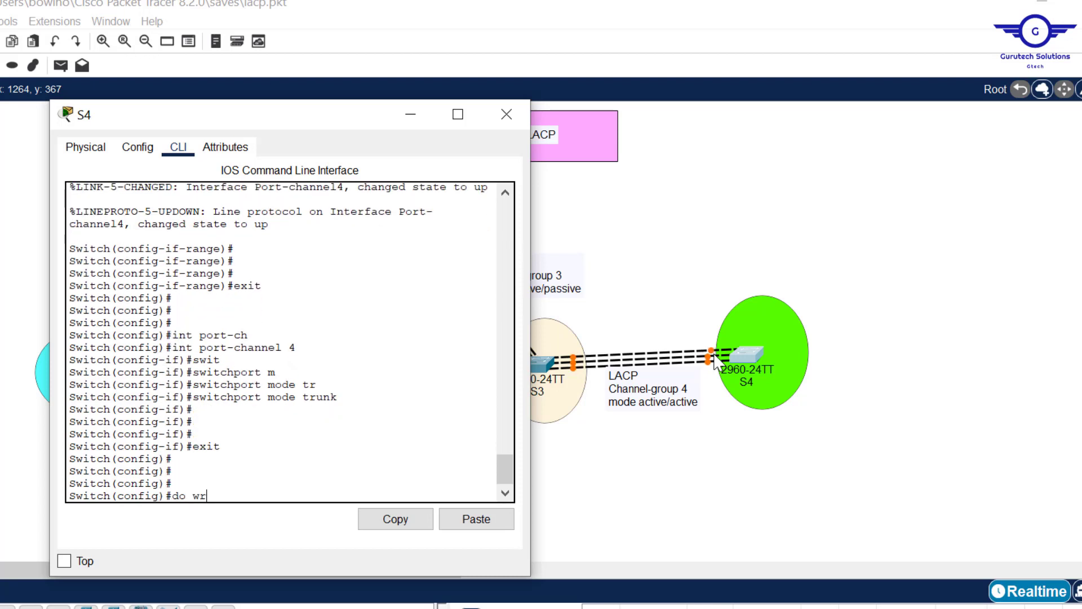
- Save S4's running configuration with do wr and minimise the S4 window
type("do wr")
key("Return")
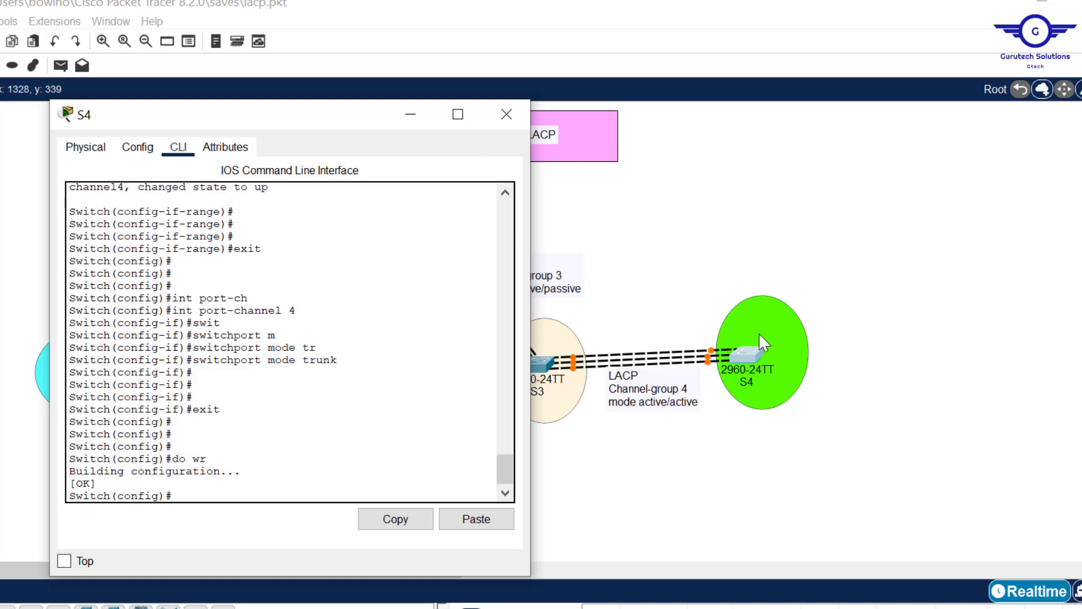
left_click(412, 117)
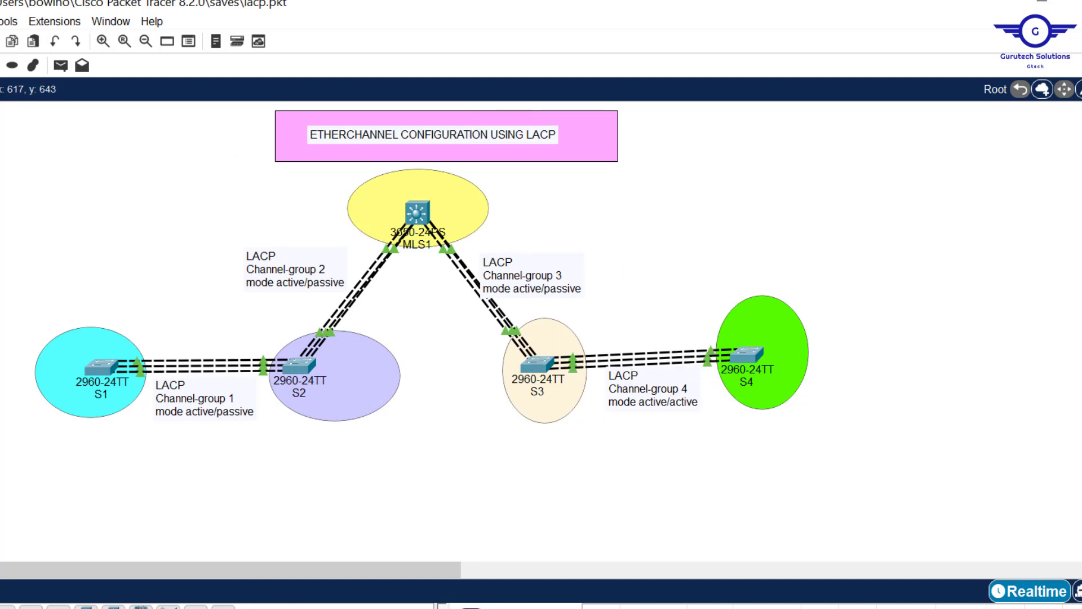
- Switch to the CCNA Networking Training Benchmark sheet in Google Sheets and fill the L2 EtherChannel- PAGP/LACP cell with yellow
left_click(282, 608)
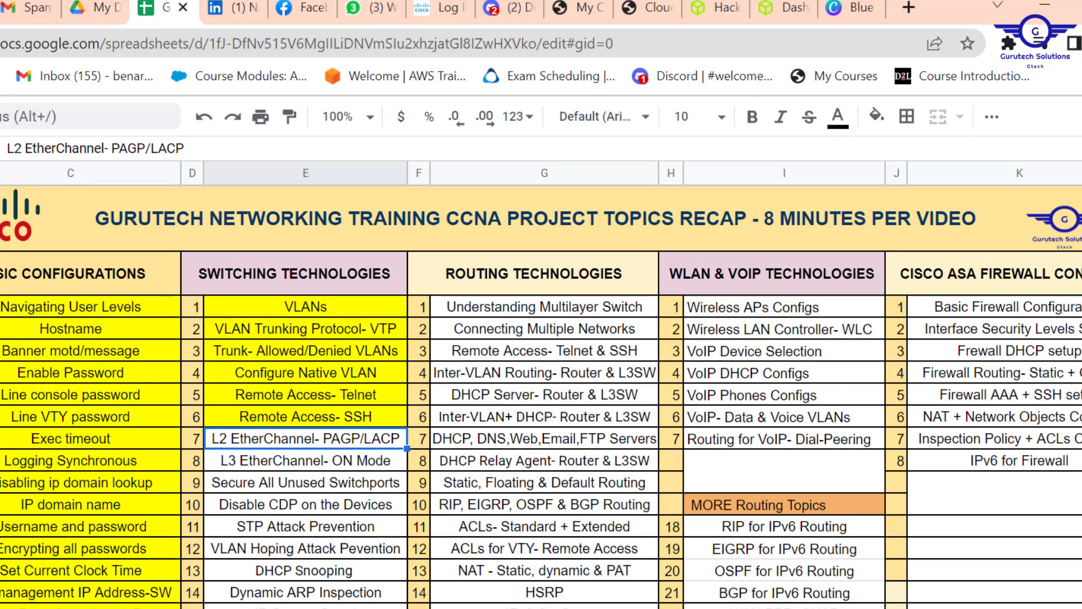
key("ctrl+shift+f")
left_click(561, 182)
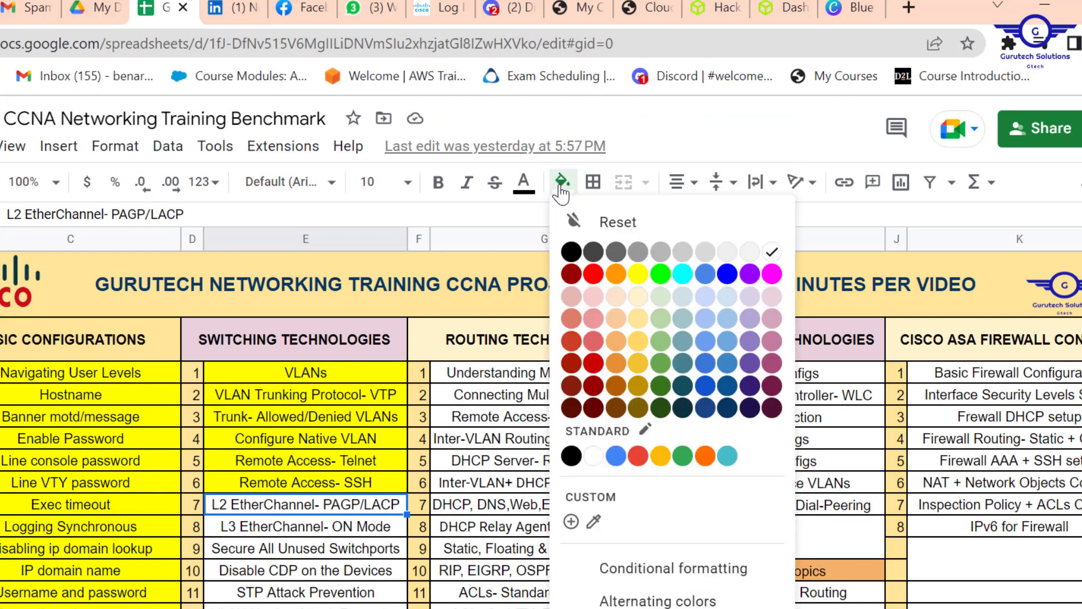
left_click(638, 274)
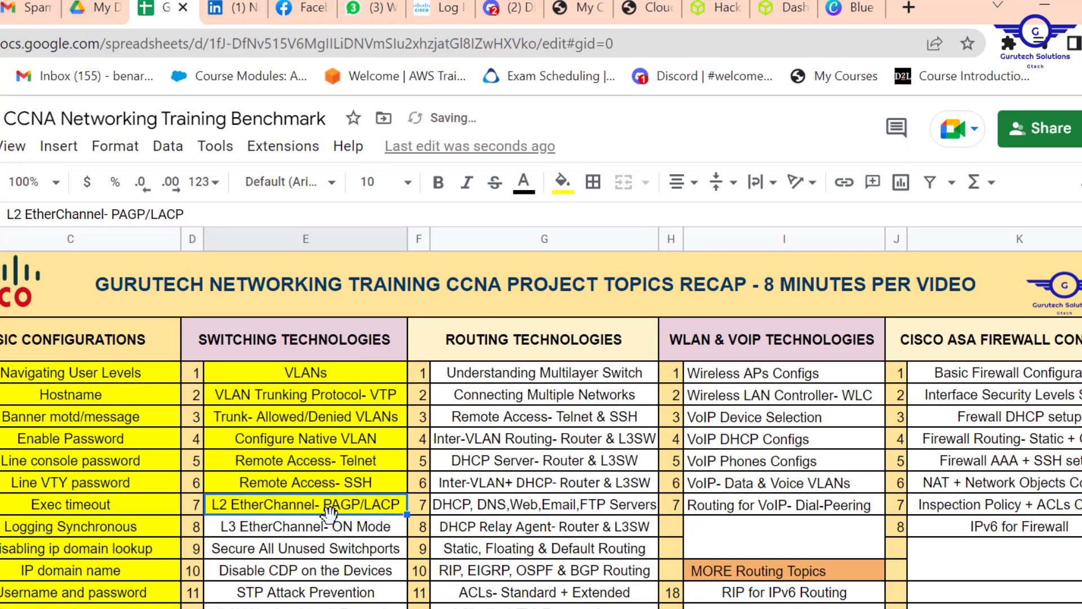
key("ctrl+shift+f")
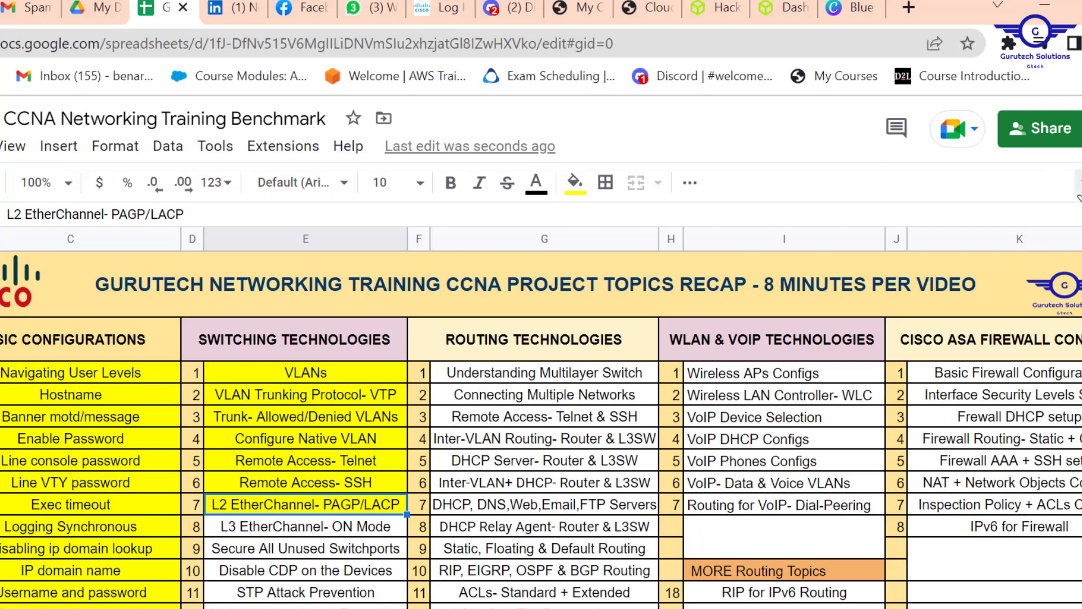